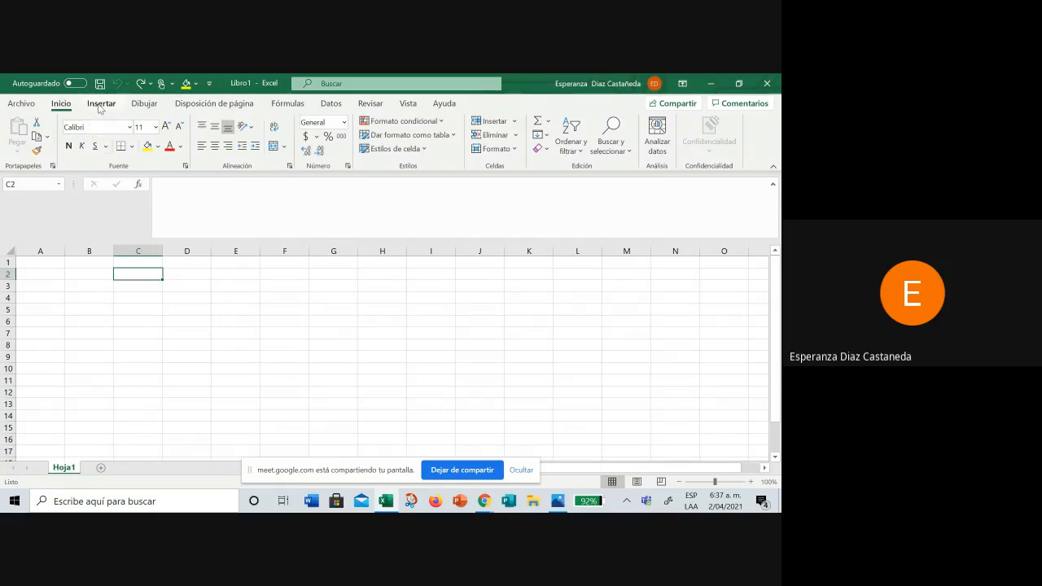
Step: Insert a table over the range C2:F12 with the option that the table has headers
{"action": "left_click", "coordinate": [99, 106]}
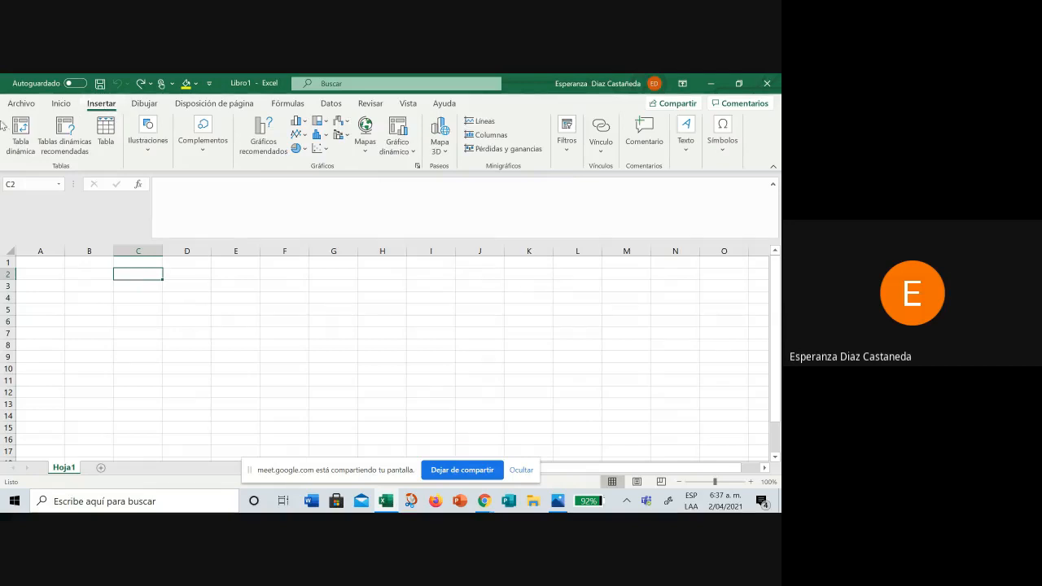
{"action": "left_click", "coordinate": [104, 132]}
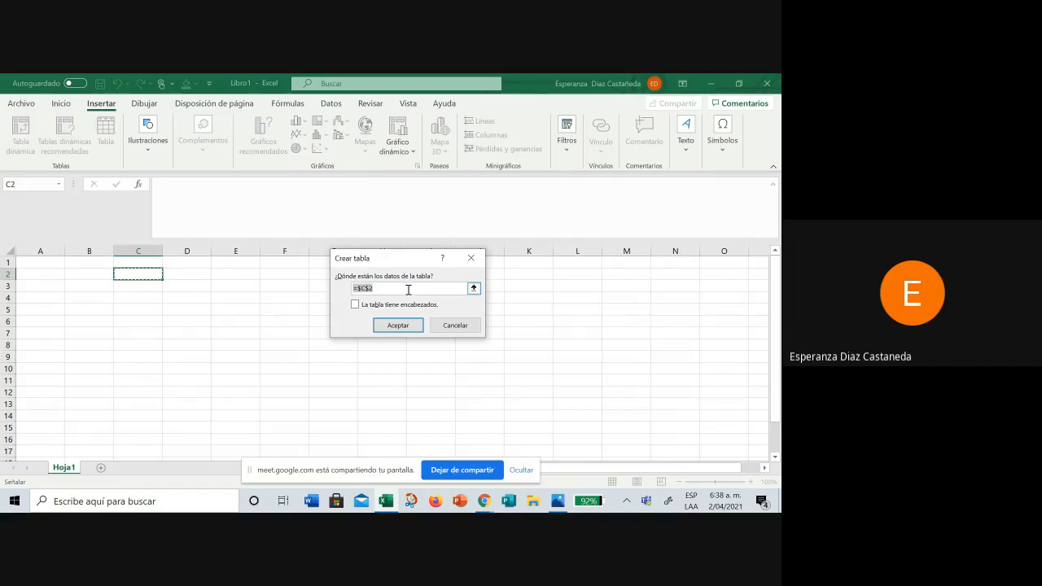
{"action": "left_click", "coordinate": [154, 273]}
{"action": "left_click_drag", "start_coordinate": [153, 273], "coordinate": [272, 283]}
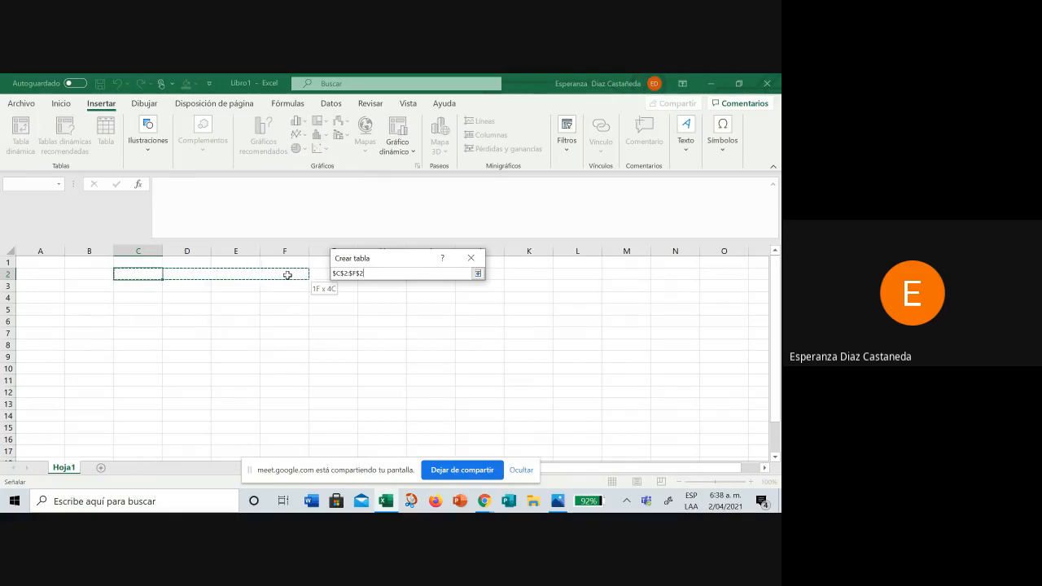
{"action": "mouse_move", "coordinate": [288, 275]}
{"action": "left_mouse_down"}
{"action": "mouse_move", "coordinate": [328, 279]}
{"action": "mouse_move", "coordinate": [306, 275]}
{"action": "left_mouse_up"}
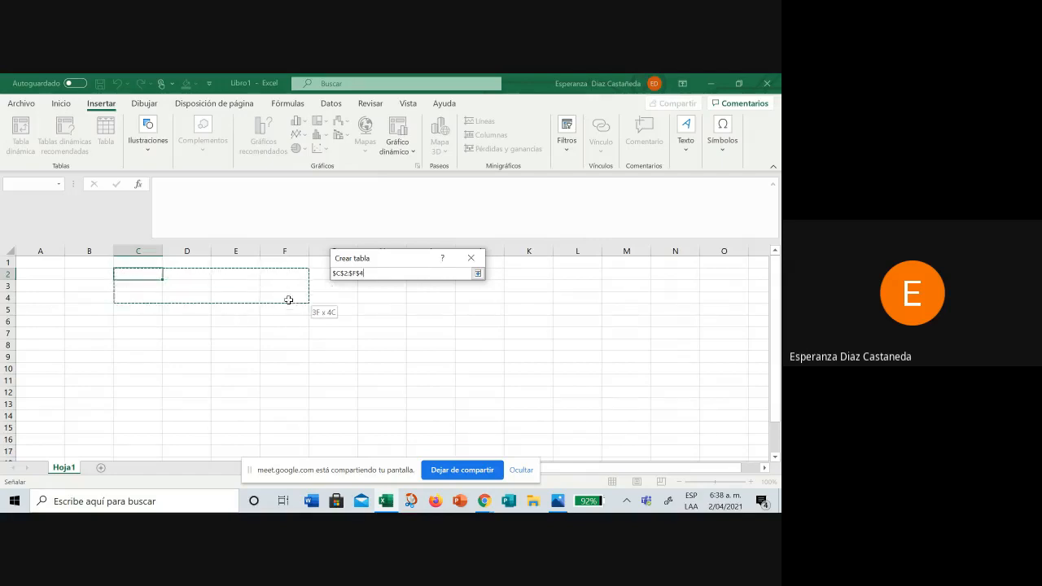
{"action": "left_click_drag", "start_coordinate": [288, 299], "coordinate": [280, 394]}
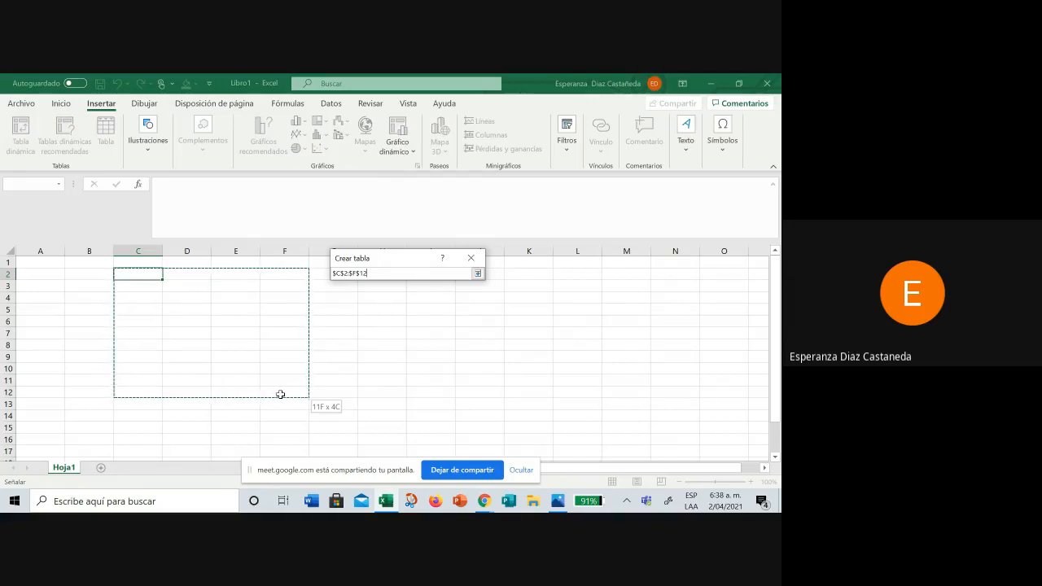
{"action": "left_click_drag", "start_coordinate": [280, 394], "coordinate": [281, 393]}
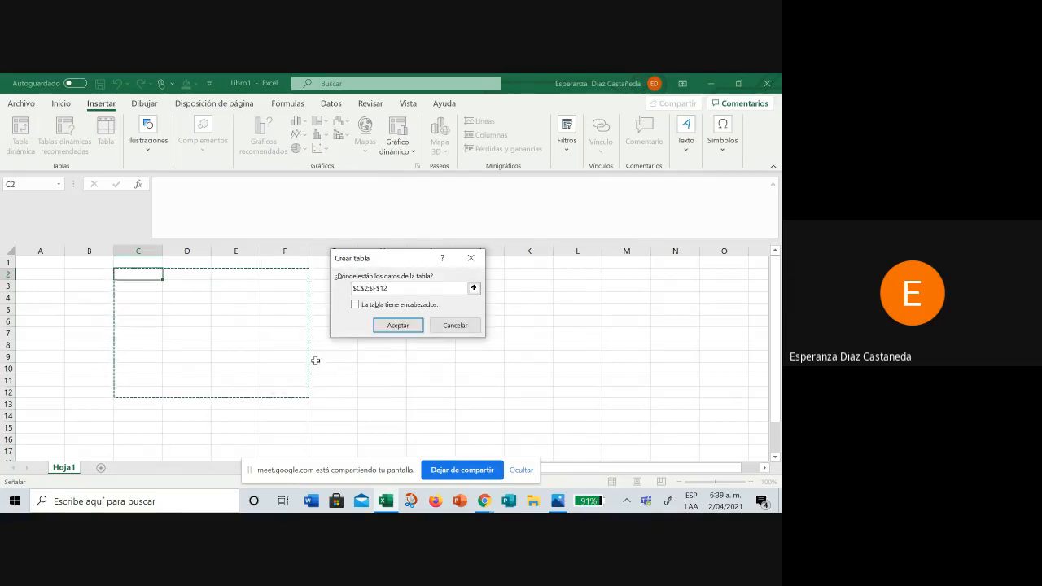
{"action": "left_click", "coordinate": [354, 306]}
{"action": "left_click", "coordinate": [354, 305]}
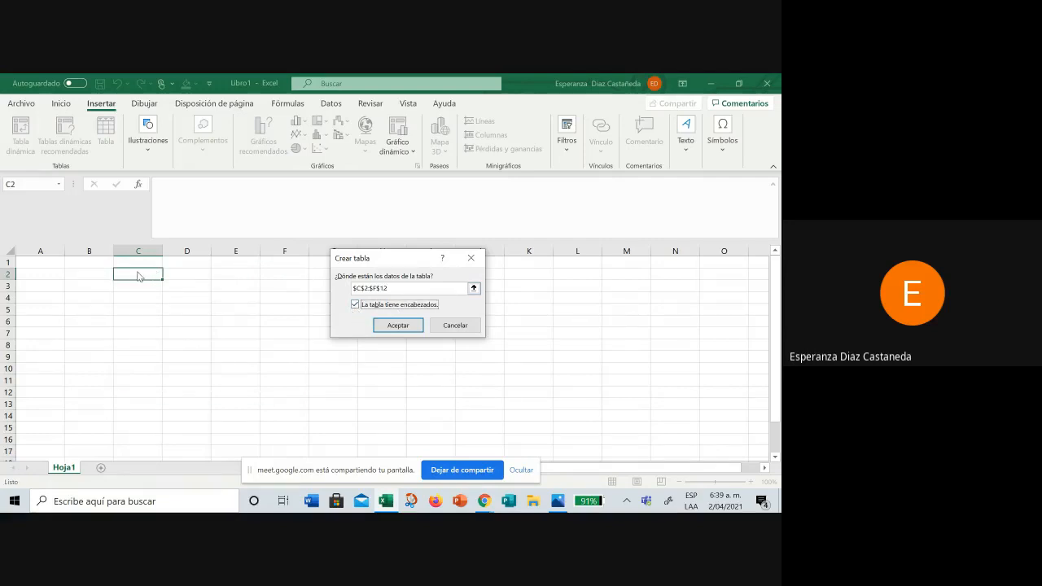
{"action": "left_click", "coordinate": [399, 326]}
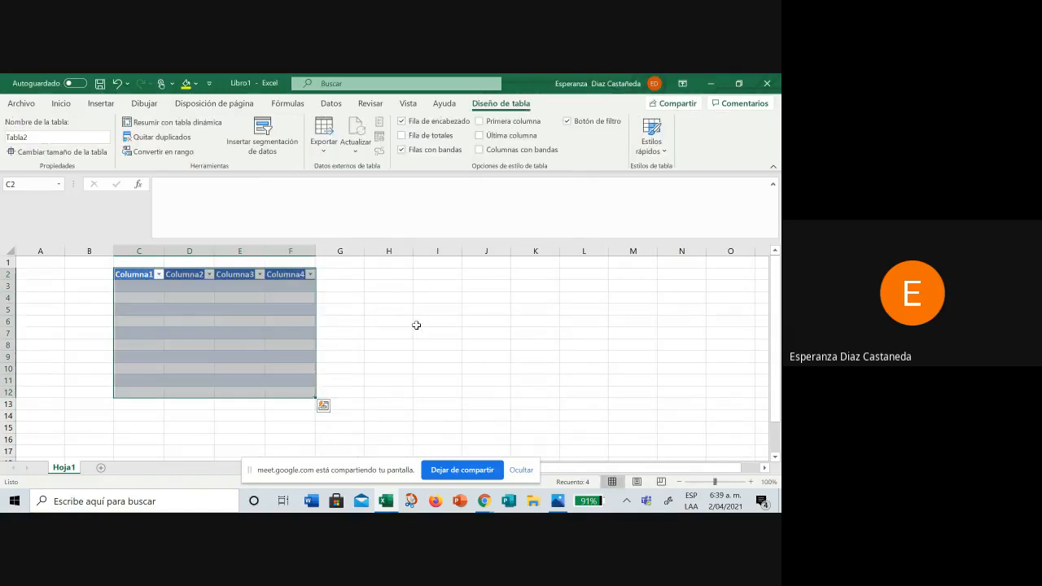
{"action": "left_click", "coordinate": [422, 311]}
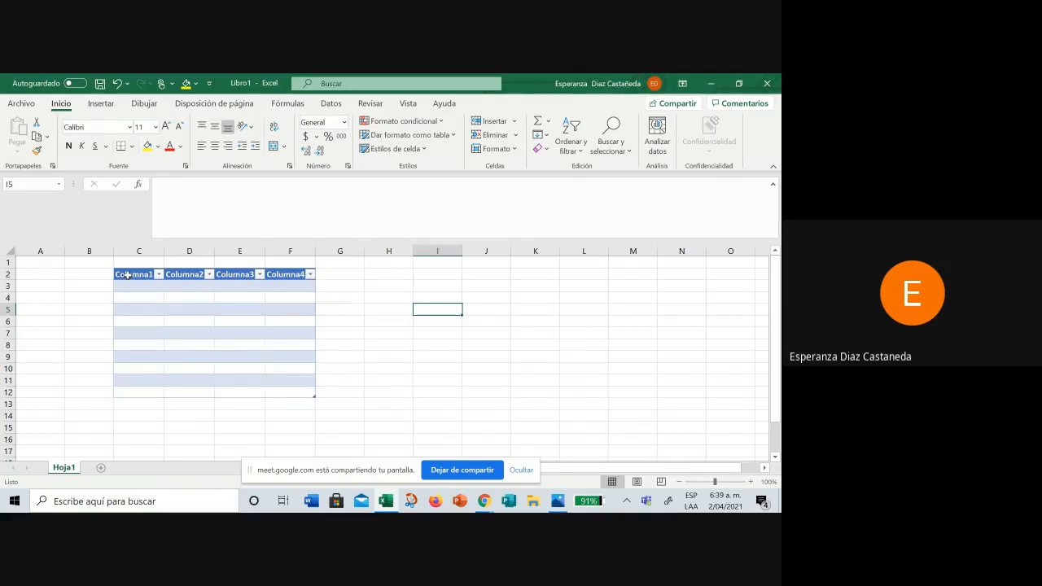
Step: Select the whole table and open its resize dialog
{"action": "left_click_drag", "start_coordinate": [130, 277], "coordinate": [295, 388]}
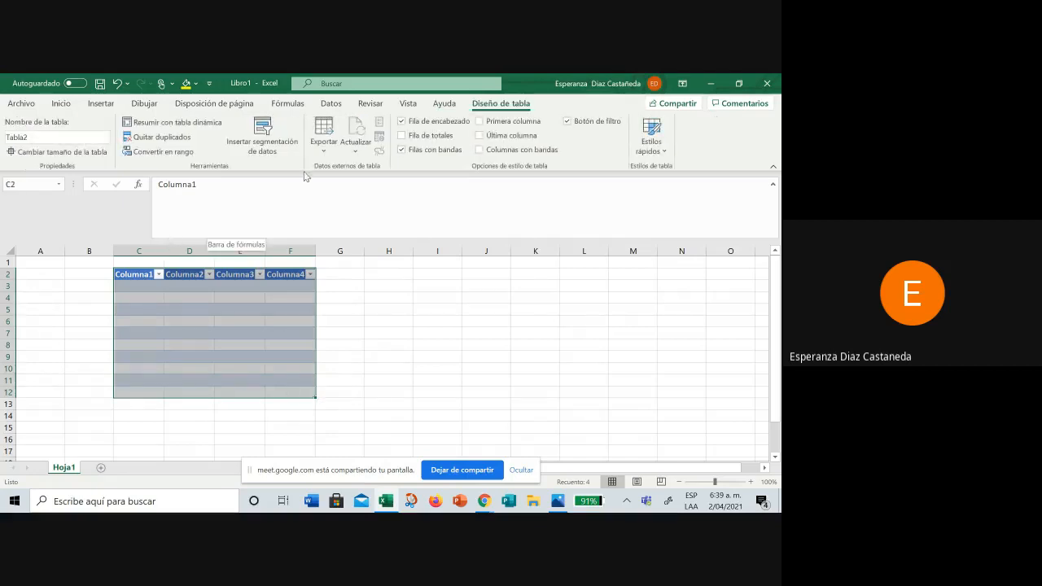
{"action": "left_click", "coordinate": [71, 155]}
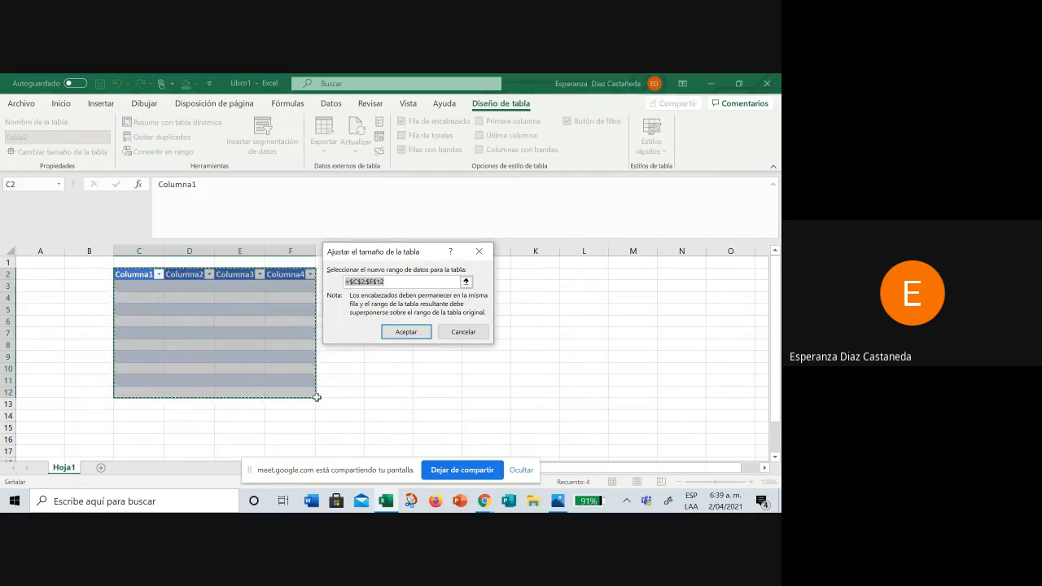
Step: Try to resize the table to the range F12:G10
{"action": "left_click_drag", "start_coordinate": [314, 397], "coordinate": [293, 393]}
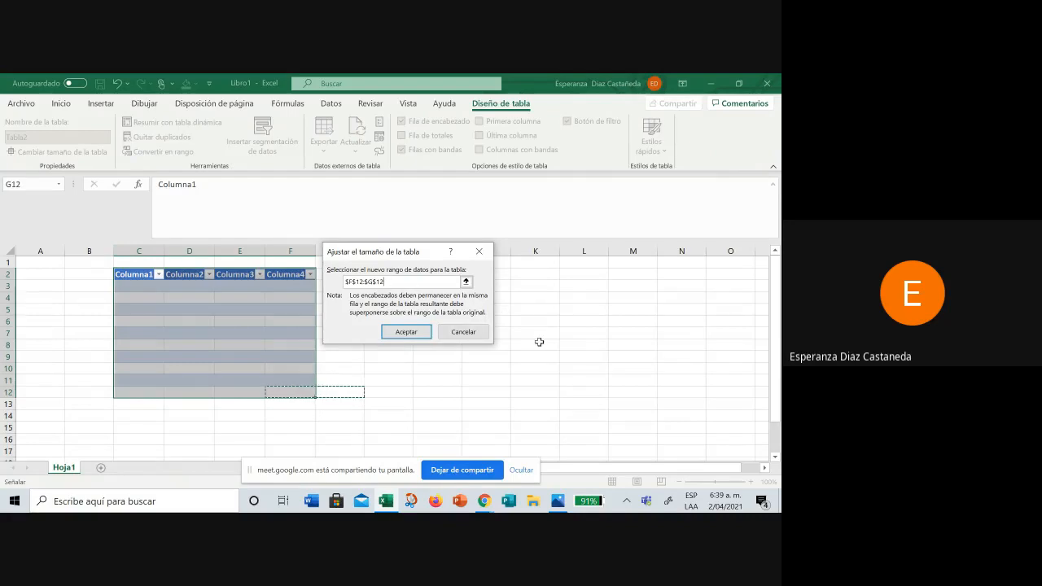
{"action": "key", "text": "BackSpace"}
{"action": "left_click", "coordinate": [407, 331]}
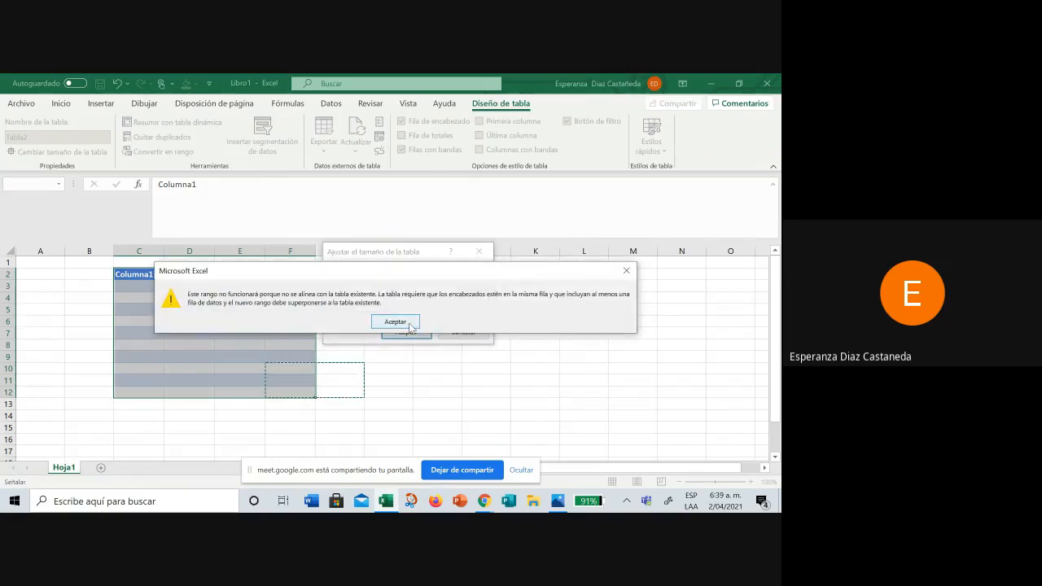
{"action": "left_click", "coordinate": [407, 327]}
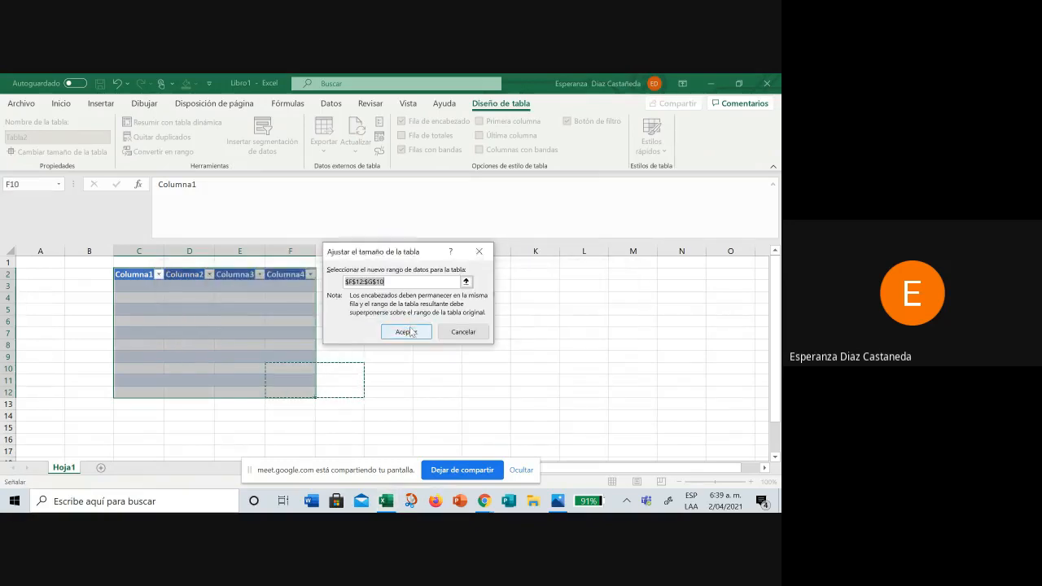
{"action": "left_click", "coordinate": [382, 393]}
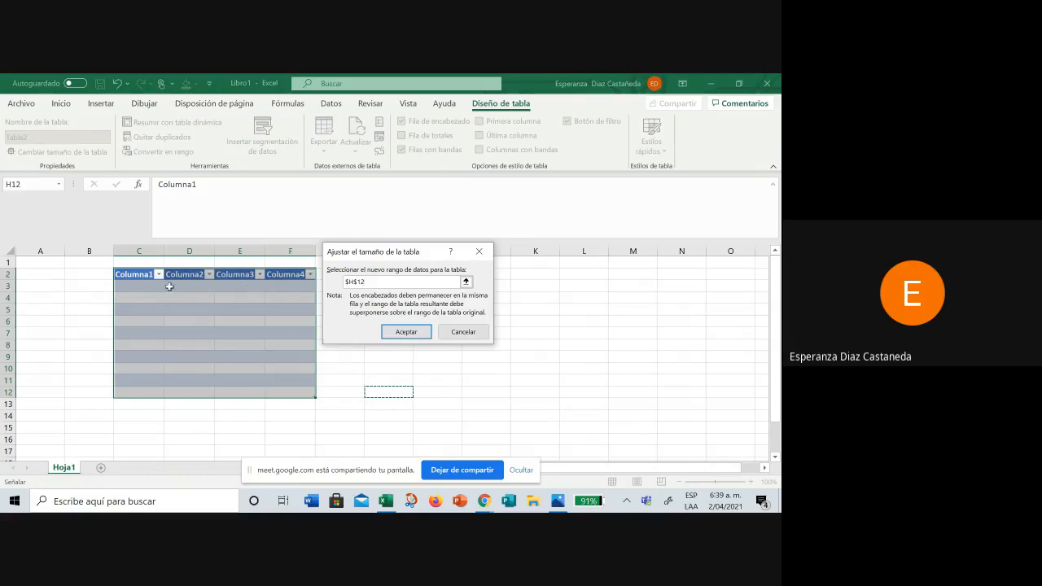
Step: Resize the table to the range C2:F10 and deselect it
{"action": "left_click_drag", "start_coordinate": [118, 274], "coordinate": [282, 389]}
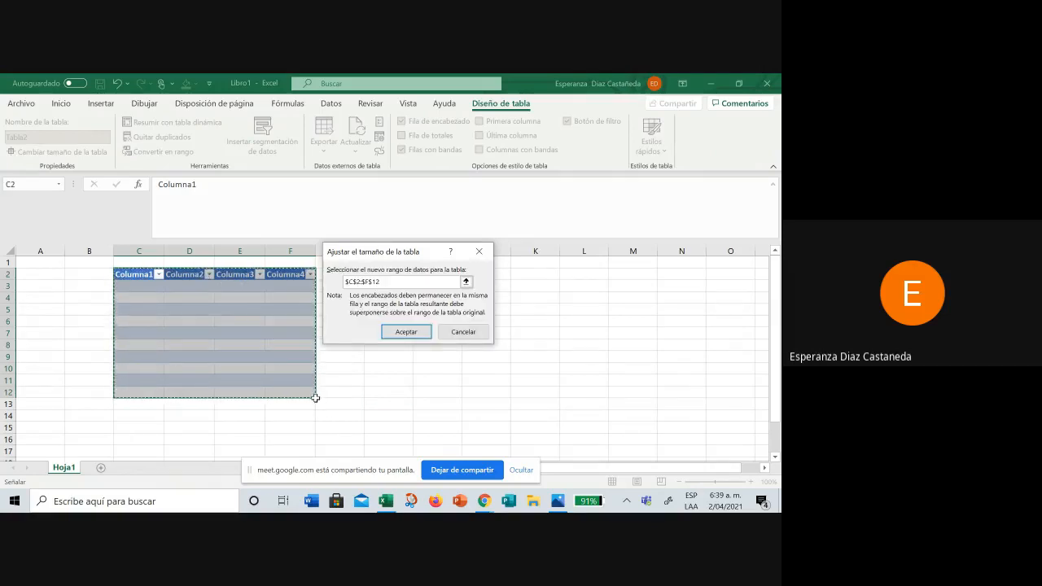
{"action": "left_click", "coordinate": [388, 281]}
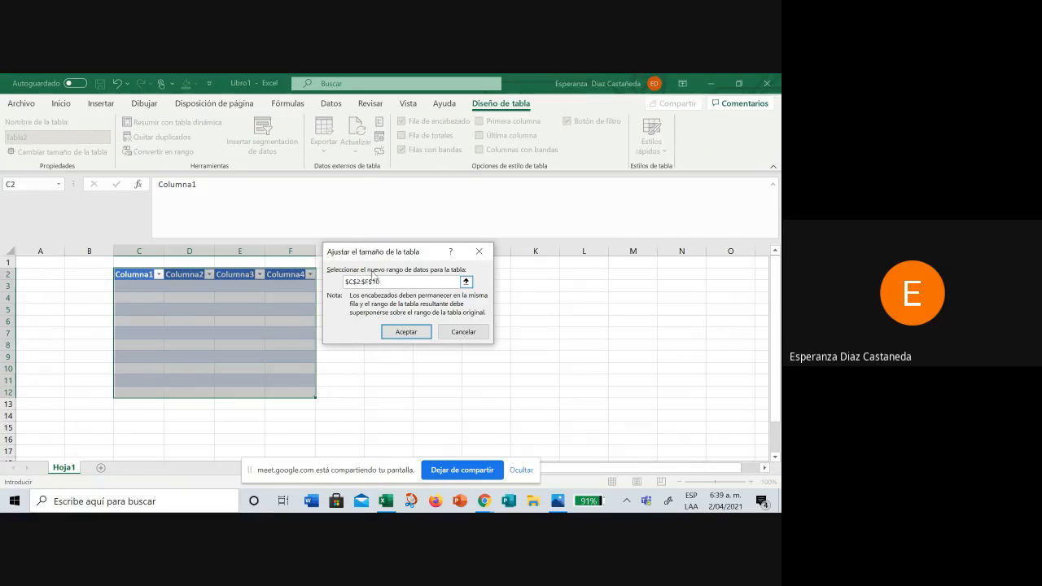
{"action": "left_click", "coordinate": [406, 332]}
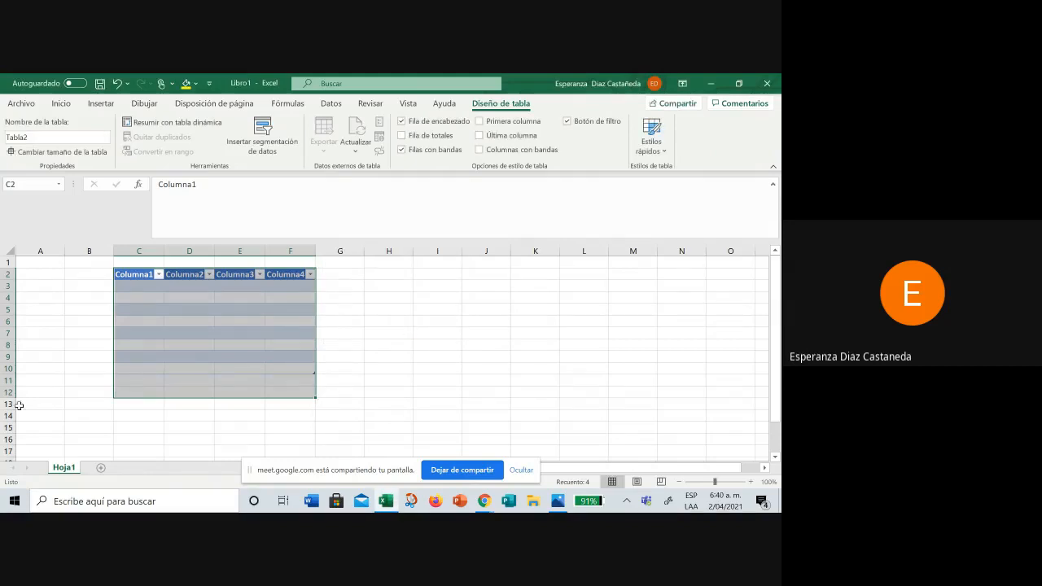
{"action": "left_click", "coordinate": [7, 368]}
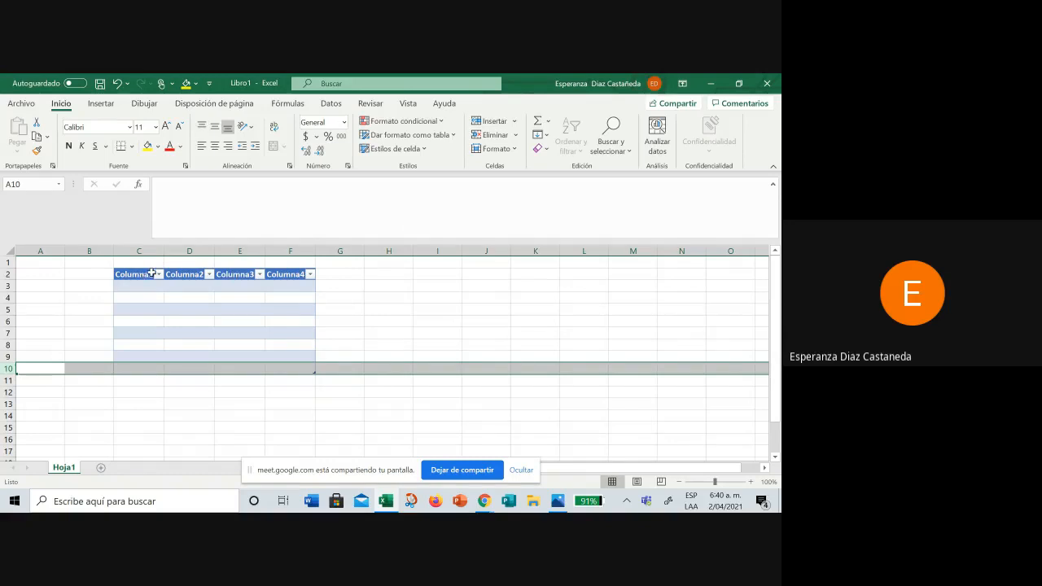
{"action": "left_click", "coordinate": [161, 380]}
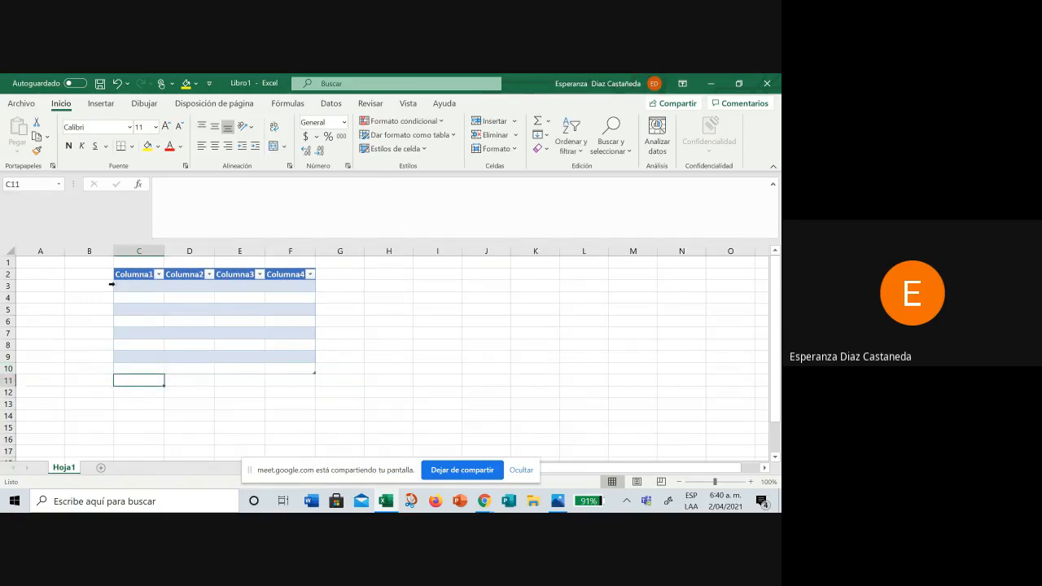
Step: Start inserting a picture from online sources and search the images for "alimentos"
{"action": "left_click_drag", "start_coordinate": [130, 274], "coordinate": [273, 364]}
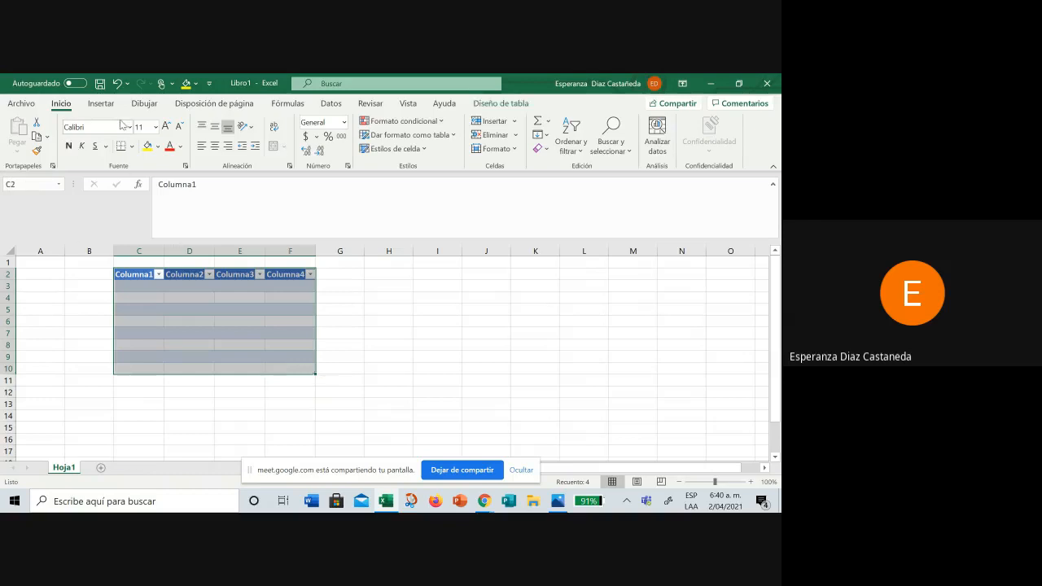
{"action": "left_click", "coordinate": [101, 103]}
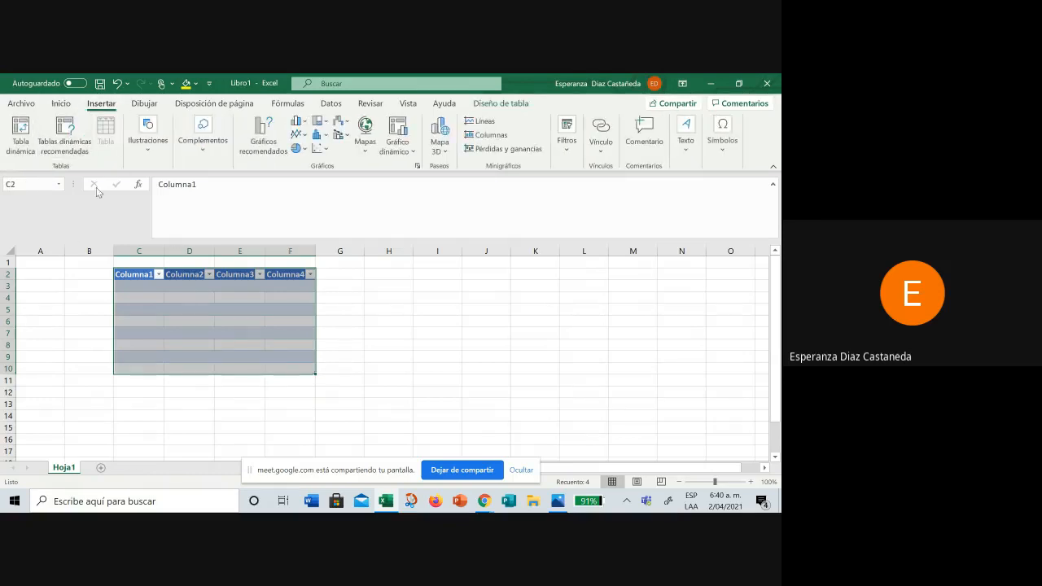
{"action": "left_click", "coordinate": [148, 155]}
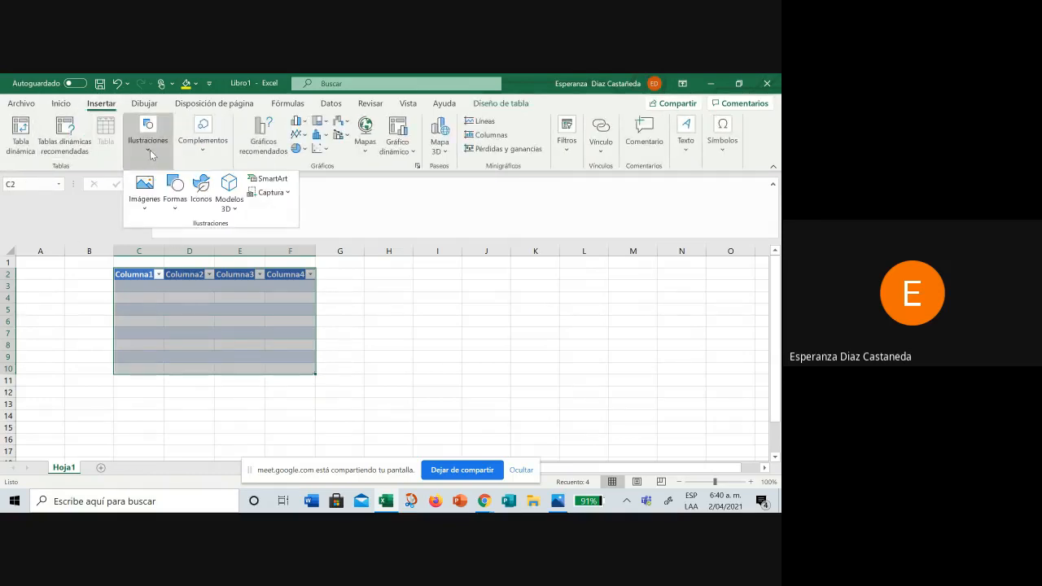
{"action": "left_click", "coordinate": [400, 318]}
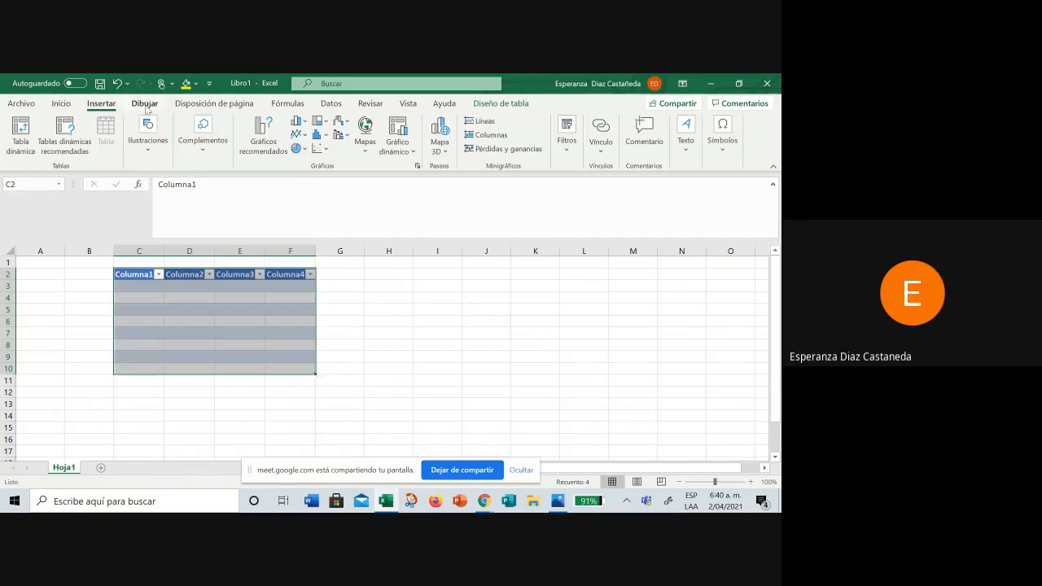
{"action": "left_click", "coordinate": [146, 153]}
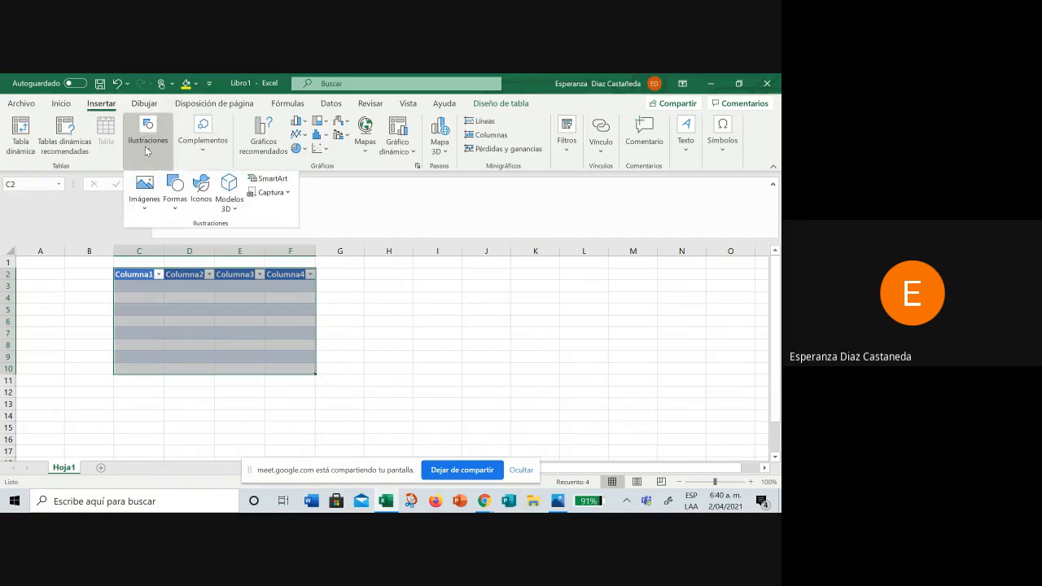
{"action": "left_click", "coordinate": [150, 193]}
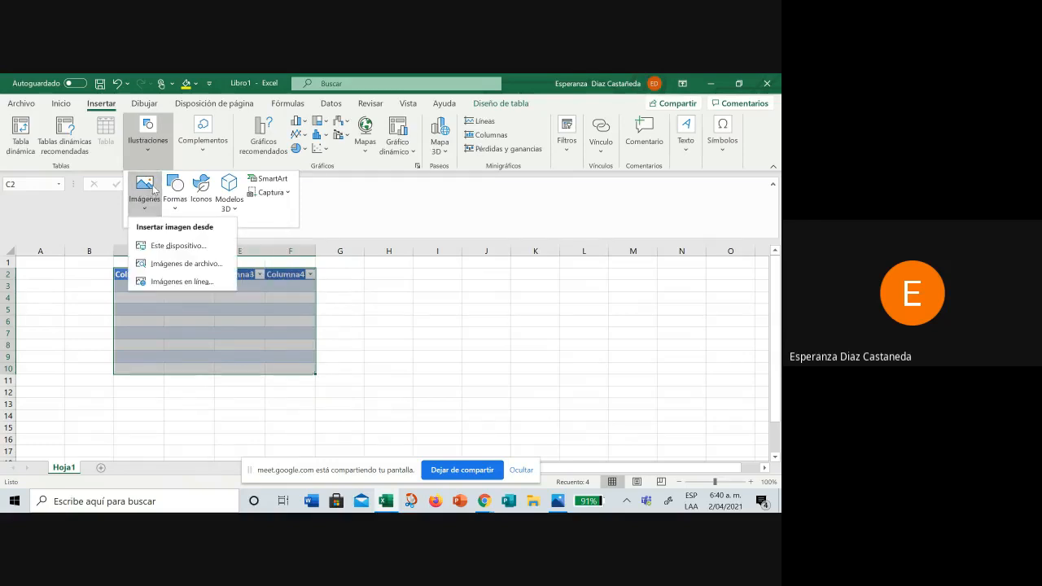
{"action": "left_click", "coordinate": [181, 281]}
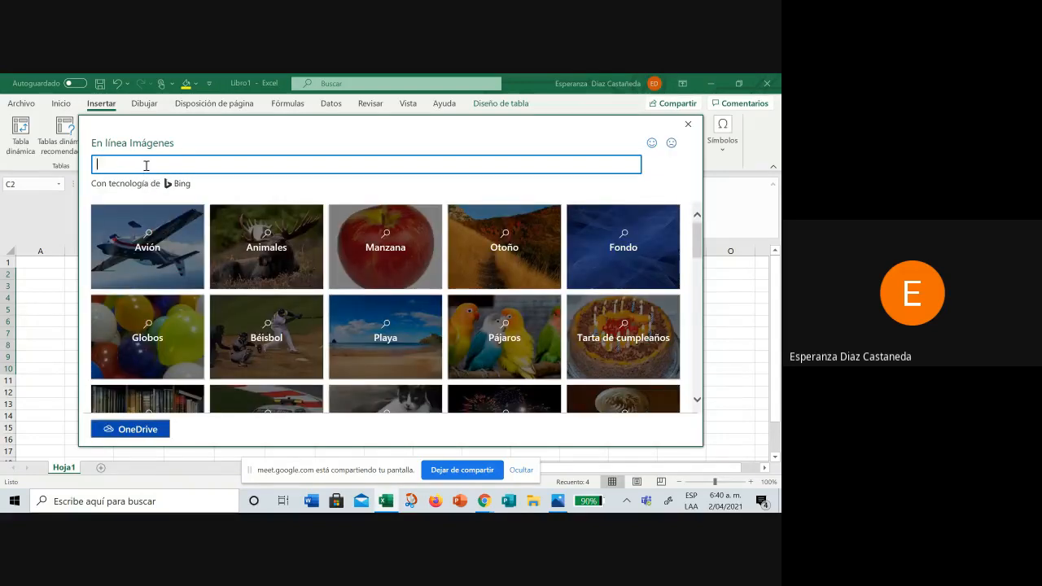
{"action": "type", "text": "al"}
{"action": "type", "text": "imentoi"}
{"action": "key", "text": "Return"}
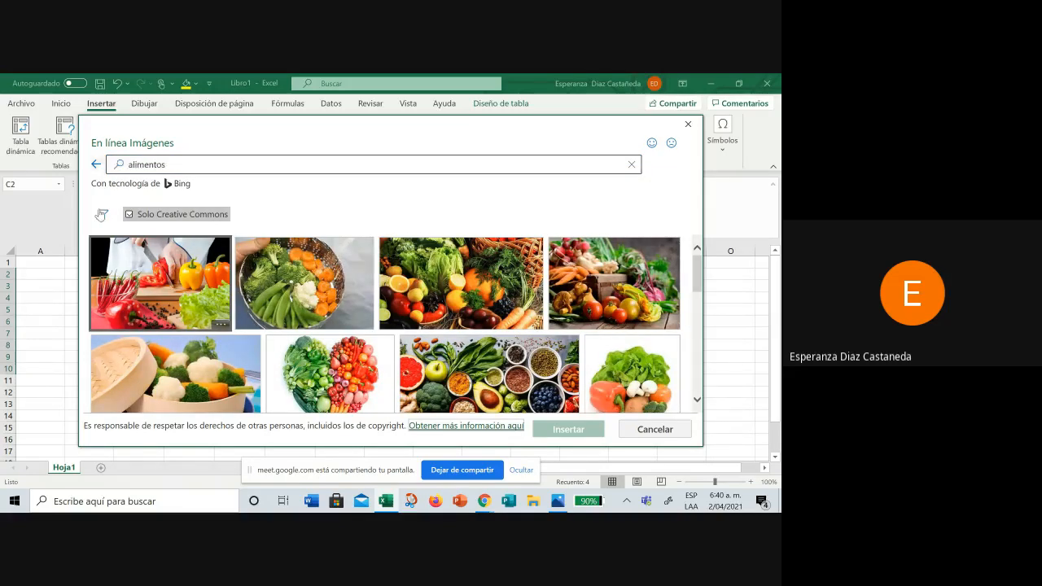
Step: Insert the third and fourth images of the first result row and shrink both together, the smaller to about 3.15 by 4.5 cm
{"action": "left_click", "coordinate": [592, 319]}
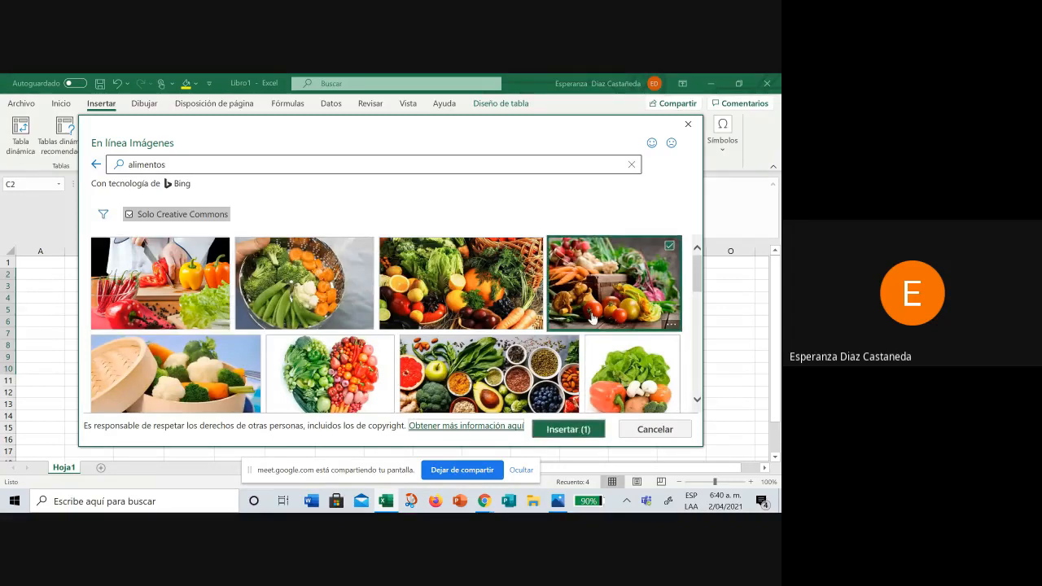
{"action": "left_click", "coordinate": [511, 316]}
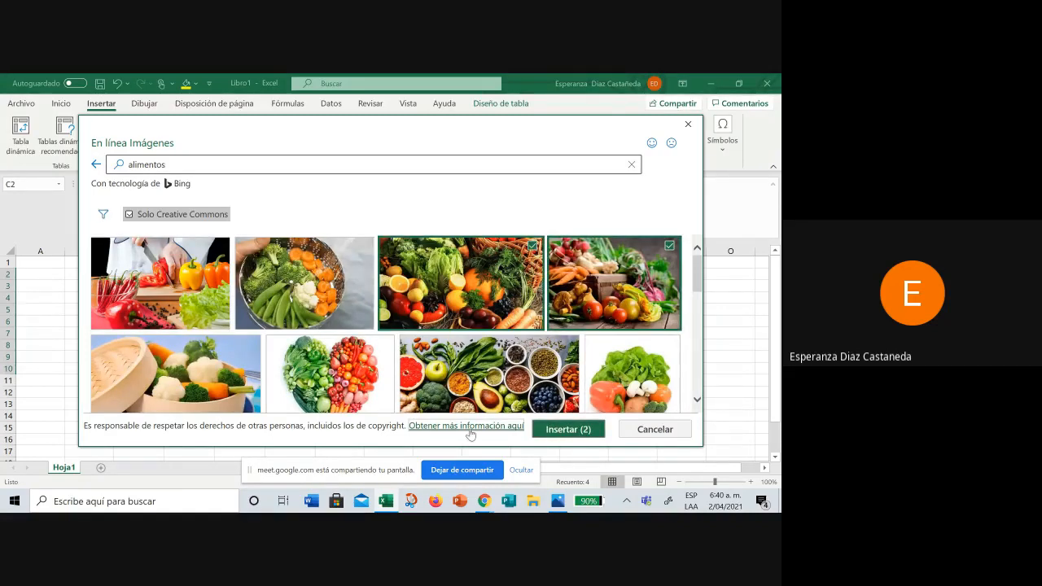
{"action": "left_click", "coordinate": [551, 434]}
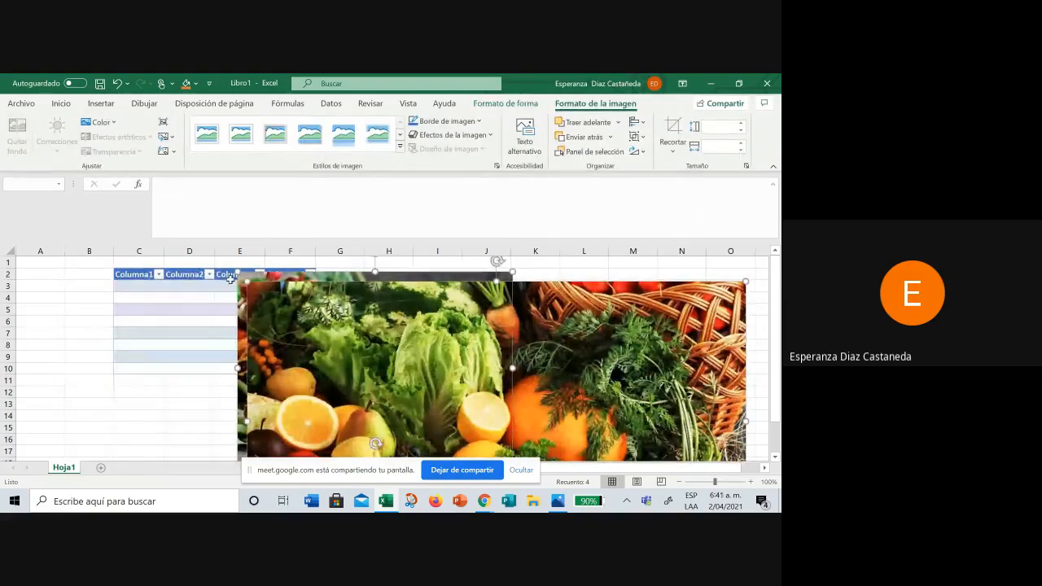
{"action": "left_click_drag", "start_coordinate": [241, 280], "coordinate": [619, 434]}
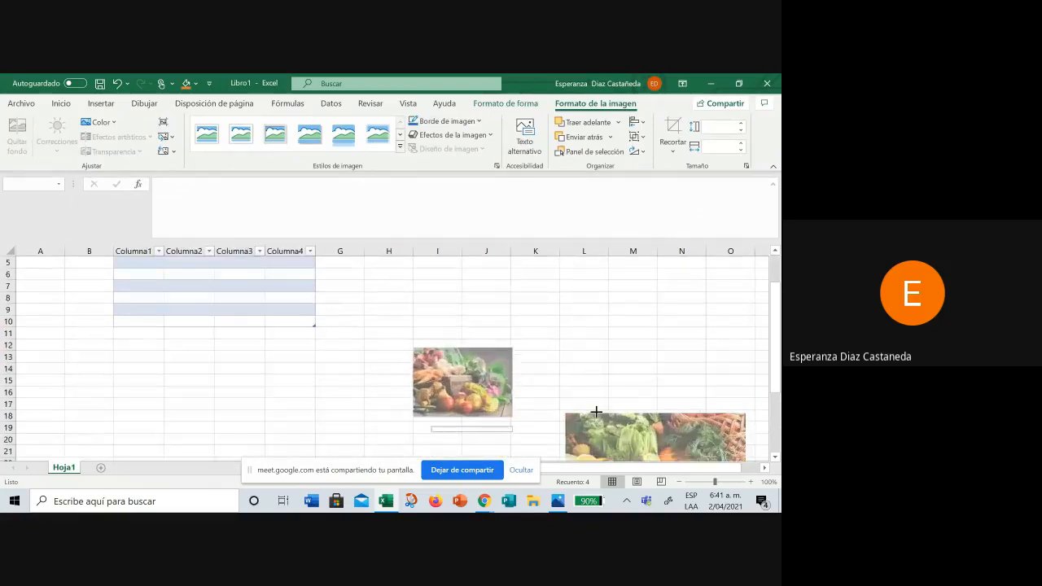
{"action": "left_click", "coordinate": [586, 349]}
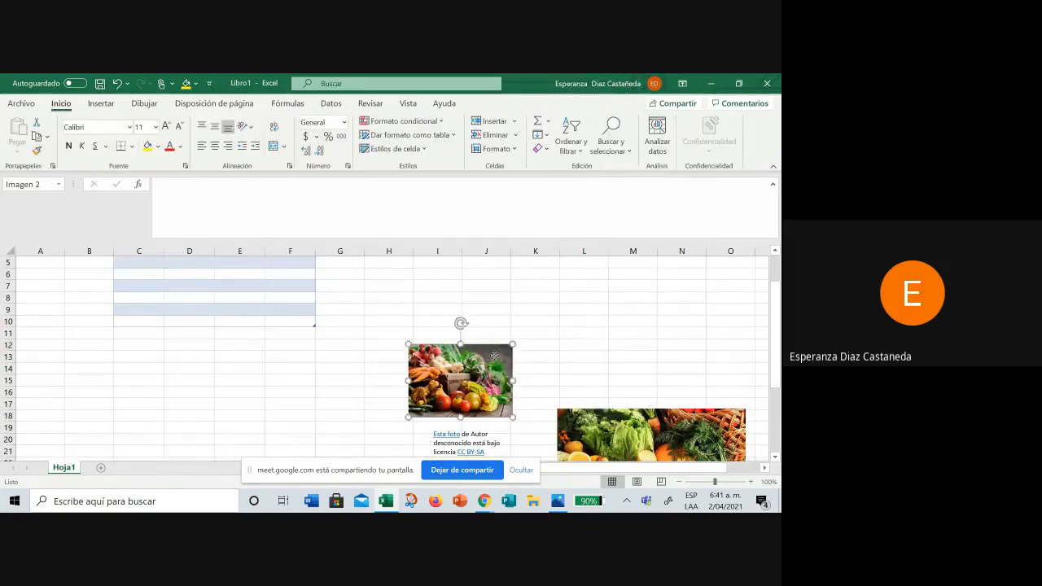
Step: Move the smaller vegetable image over columns A and B beside the table, and the larger one to columns G to J
{"action": "left_click_drag", "start_coordinate": [496, 352], "coordinate": [96, 276]}
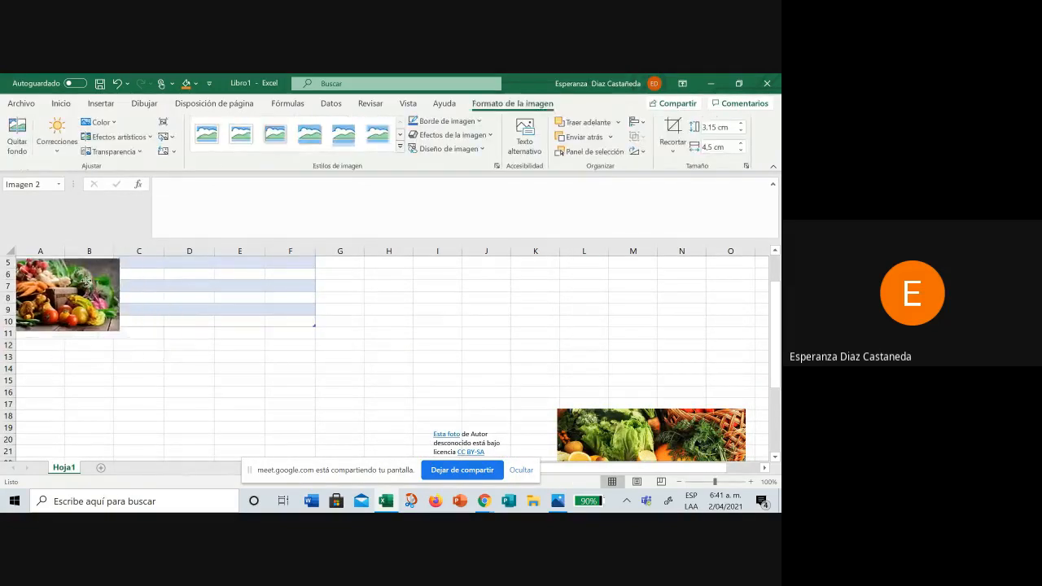
{"action": "left_click", "coordinate": [688, 423]}
{"action": "left_click_drag", "start_coordinate": [691, 442], "coordinate": [460, 290]}
{"action": "left_click", "coordinate": [581, 435]}
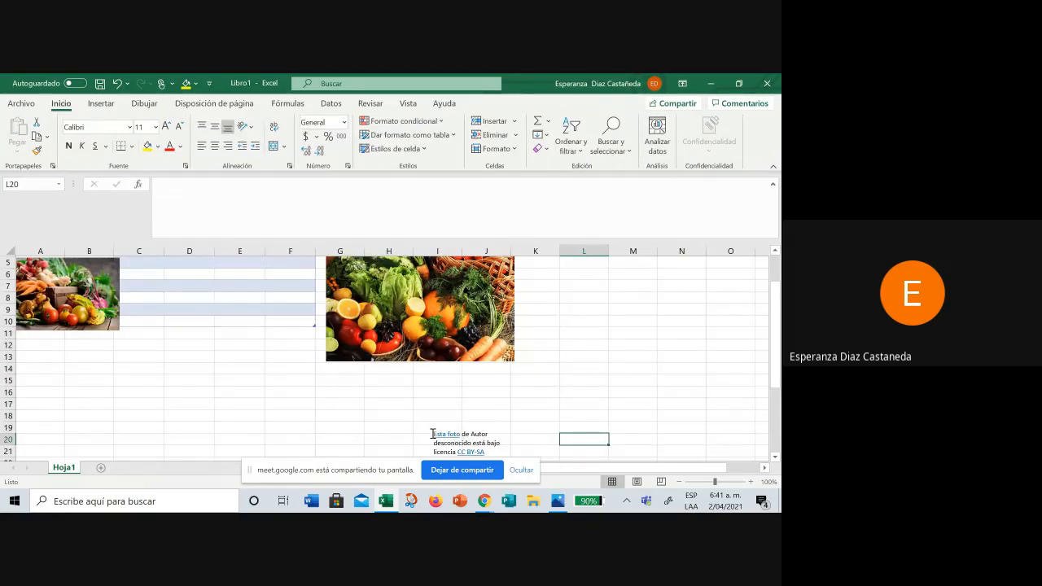
Step: Delete the photo attribution text from the text box below the large image
{"action": "left_click_drag", "start_coordinate": [432, 434], "coordinate": [498, 453]}
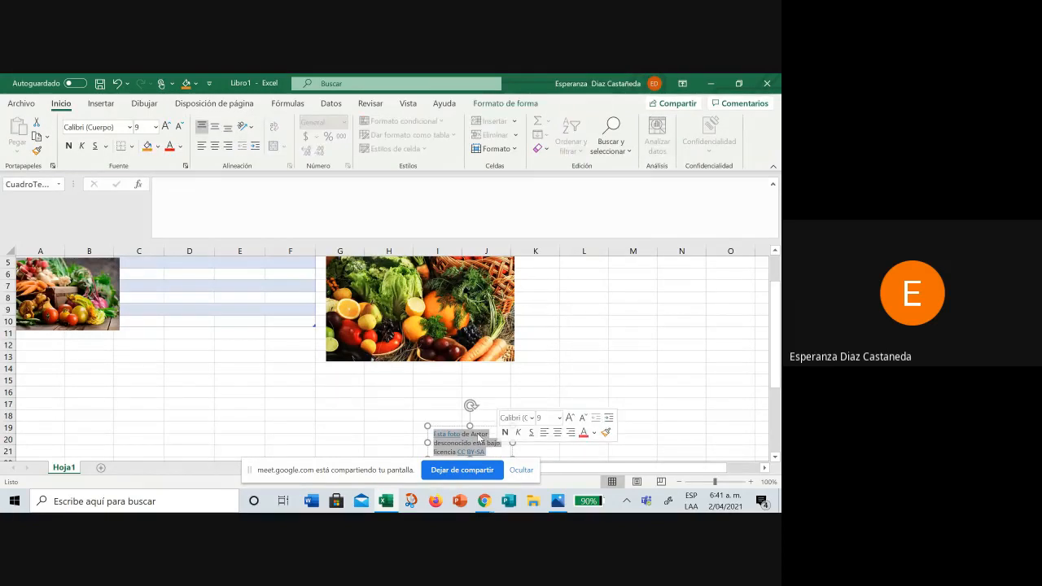
{"action": "key", "text": "Delete"}
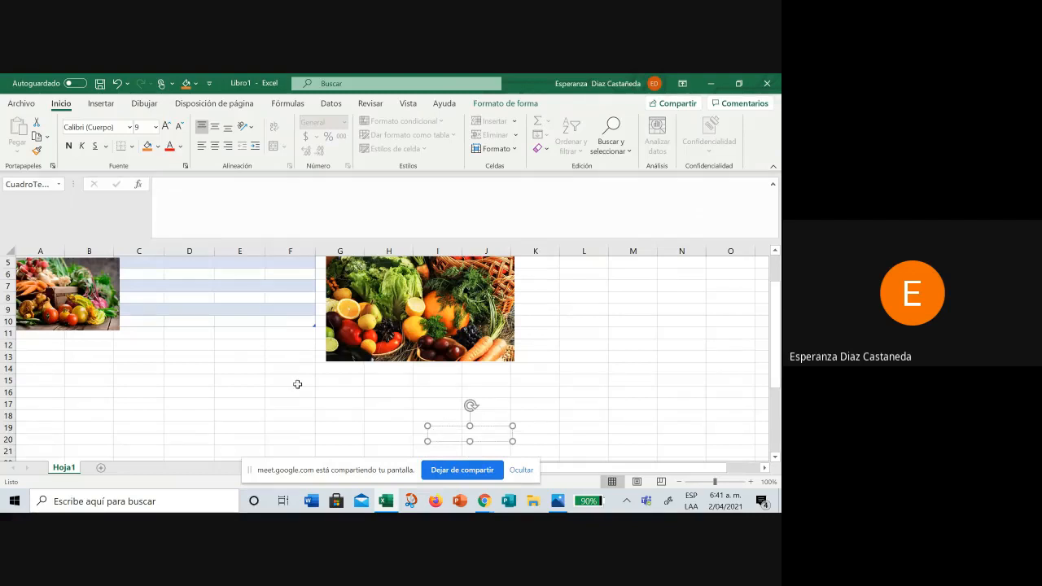
{"action": "left_click_drag", "start_coordinate": [297, 384], "coordinate": [295, 371]}
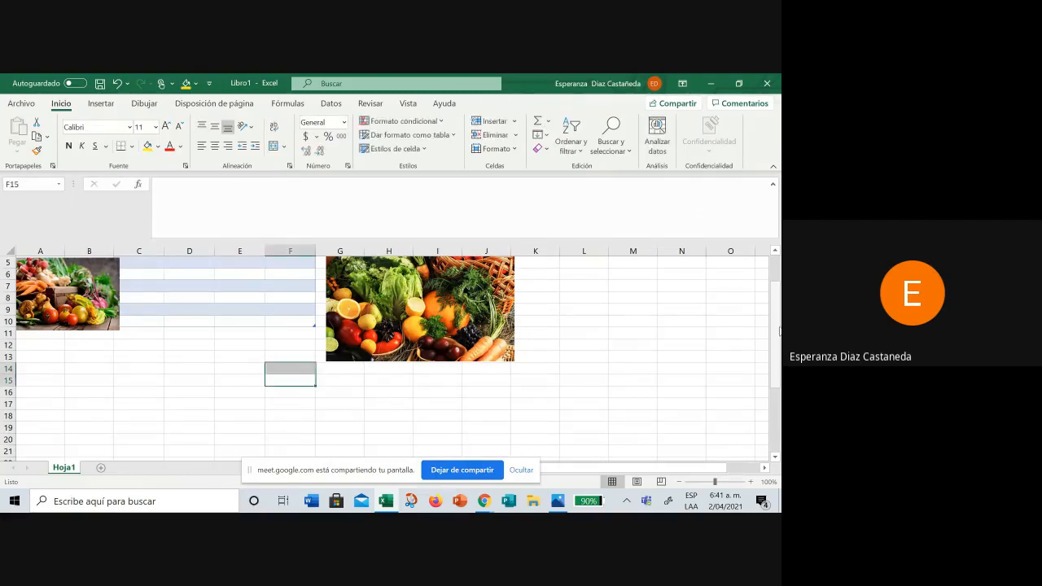
Step: Widen column B and fit the smaller vegetable image within columns A and B, beside the table
{"action": "scroll", "coordinate": [390, 358], "scroll_direction": "up", "scroll_amount": 2}
{"action": "left_click_drag", "start_coordinate": [112, 297], "coordinate": [112, 286]}
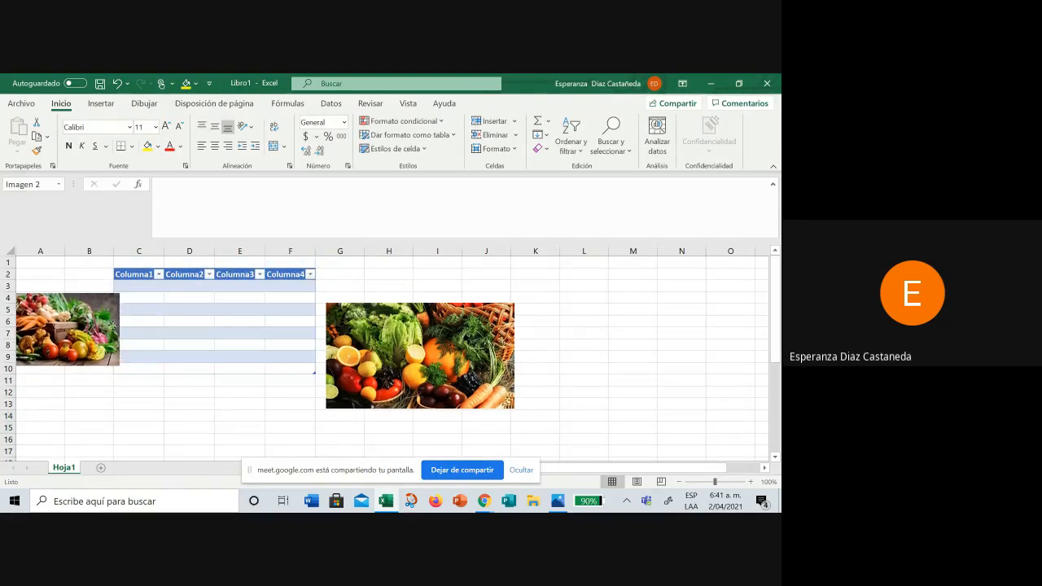
{"action": "left_click_drag", "start_coordinate": [114, 250], "coordinate": [146, 249]}
{"action": "left_click_drag", "start_coordinate": [96, 322], "coordinate": [98, 291]}
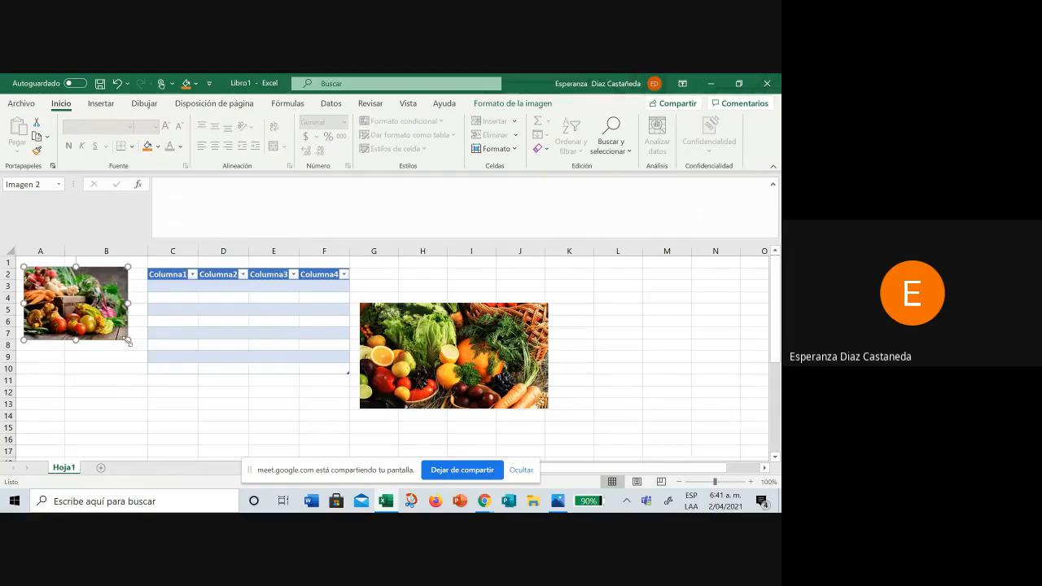
{"action": "mouse_move", "coordinate": [128, 341]}
{"action": "left_mouse_down"}
{"action": "mouse_move", "coordinate": [145, 352]}
{"action": "mouse_move", "coordinate": [120, 332]}
{"action": "left_mouse_up"}
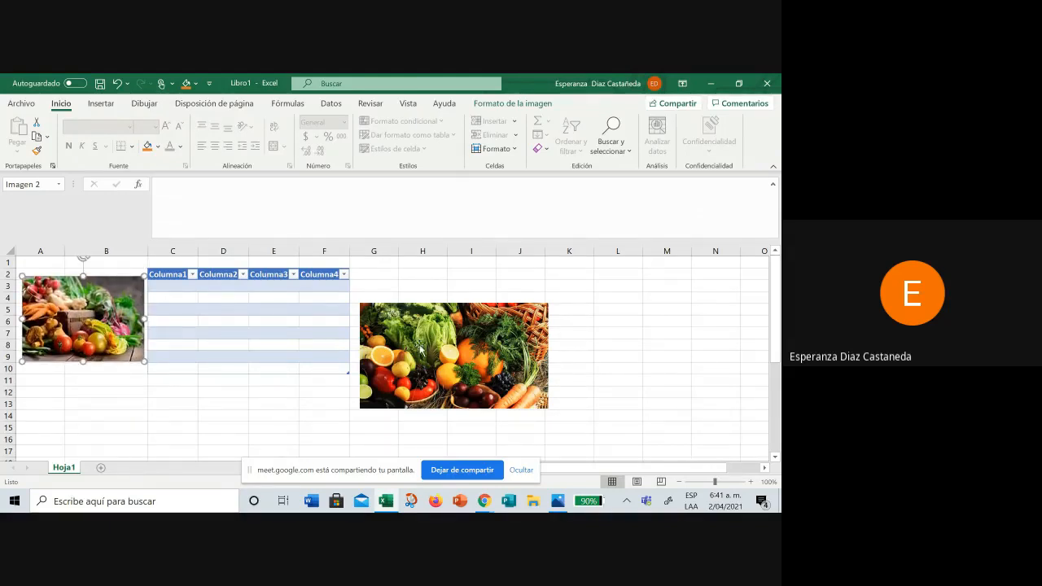
Step: Move the larger vegetable image against the table's column F edge and shrink it to end around row 9
{"action": "left_click_drag", "start_coordinate": [420, 343], "coordinate": [412, 308]}
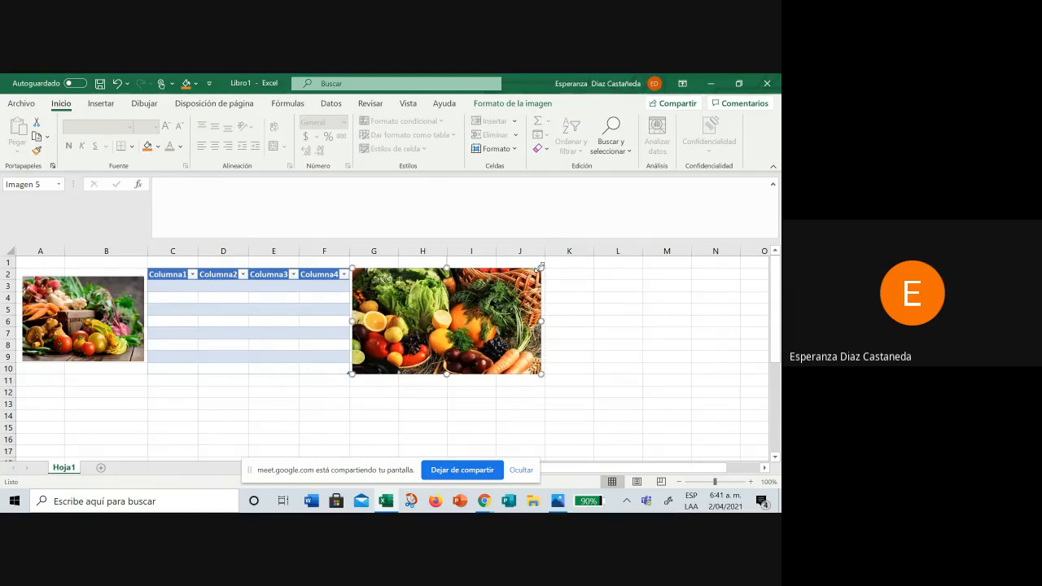
{"action": "left_click_drag", "start_coordinate": [540, 267], "coordinate": [465, 291]}
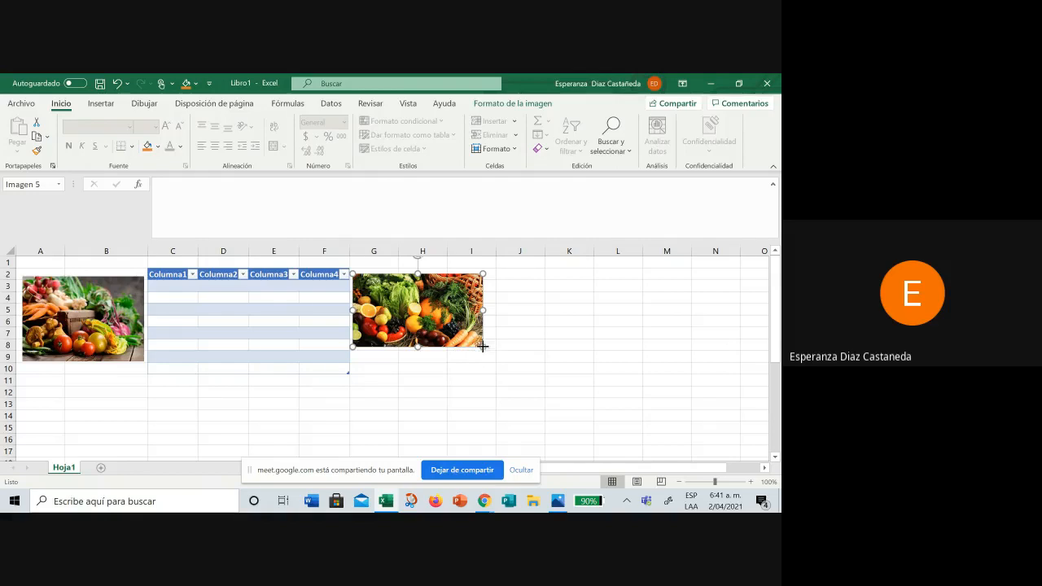
{"action": "left_click_drag", "start_coordinate": [483, 346], "coordinate": [503, 363]}
Step: Stretch both images upward to align with the table header and narrow the larger one to columns G to I
{"action": "left_click", "coordinate": [50, 311]}
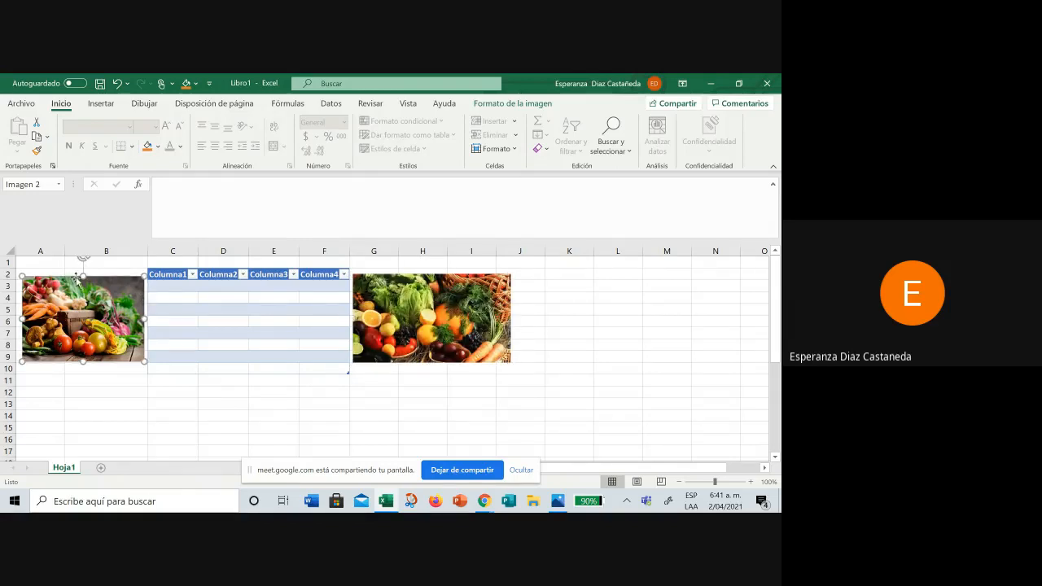
{"action": "left_click_drag", "start_coordinate": [78, 277], "coordinate": [85, 269]}
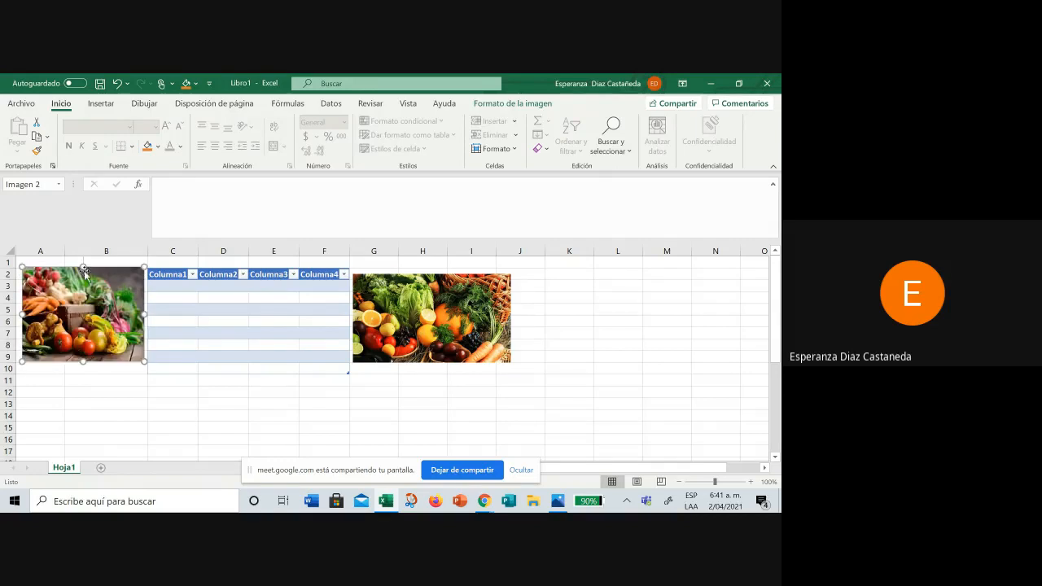
{"action": "left_click", "coordinate": [468, 285]}
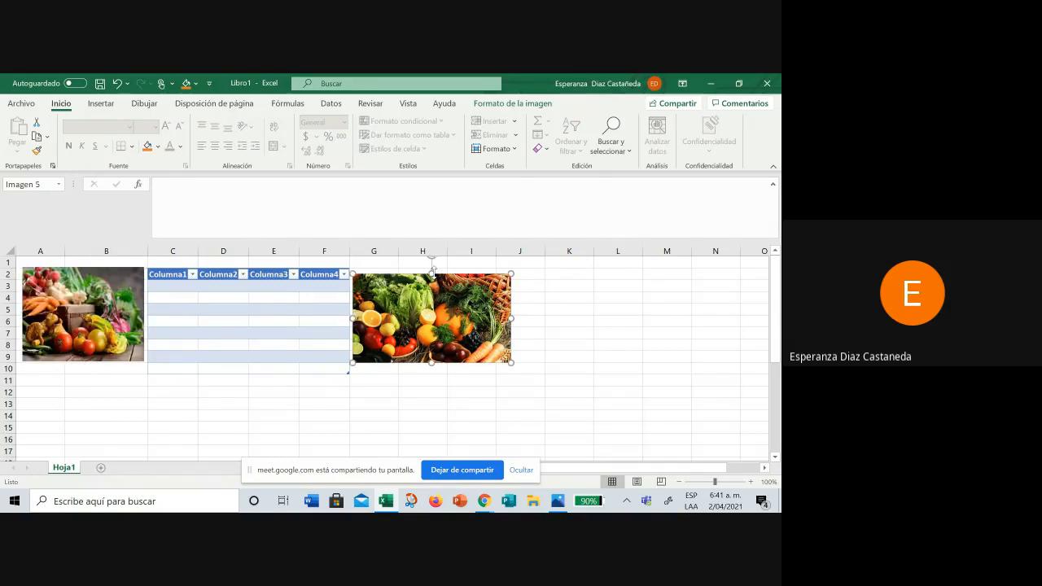
{"action": "left_click_drag", "start_coordinate": [432, 271], "coordinate": [432, 265]}
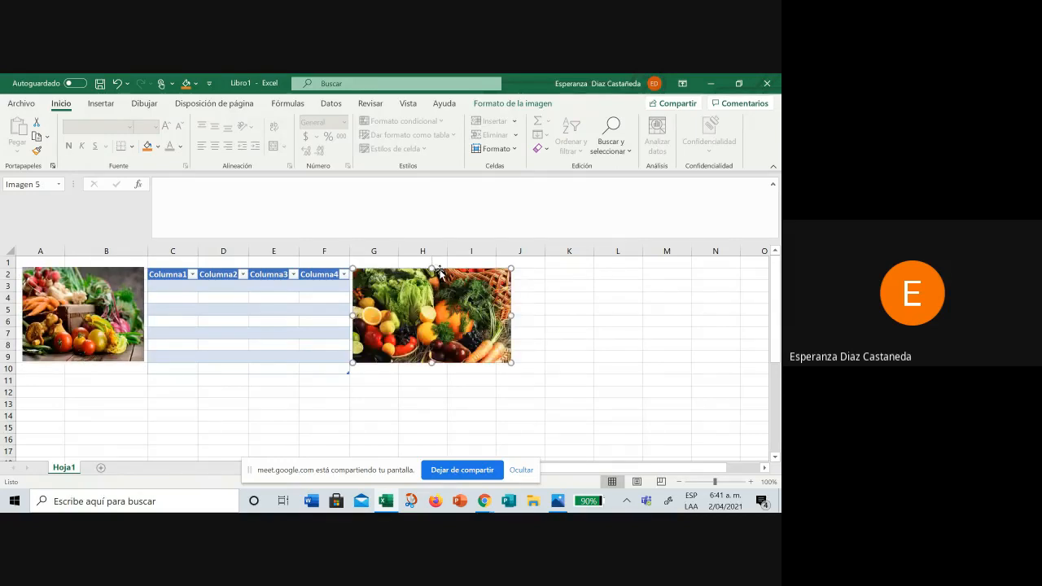
{"action": "left_click_drag", "start_coordinate": [512, 316], "coordinate": [495, 316]}
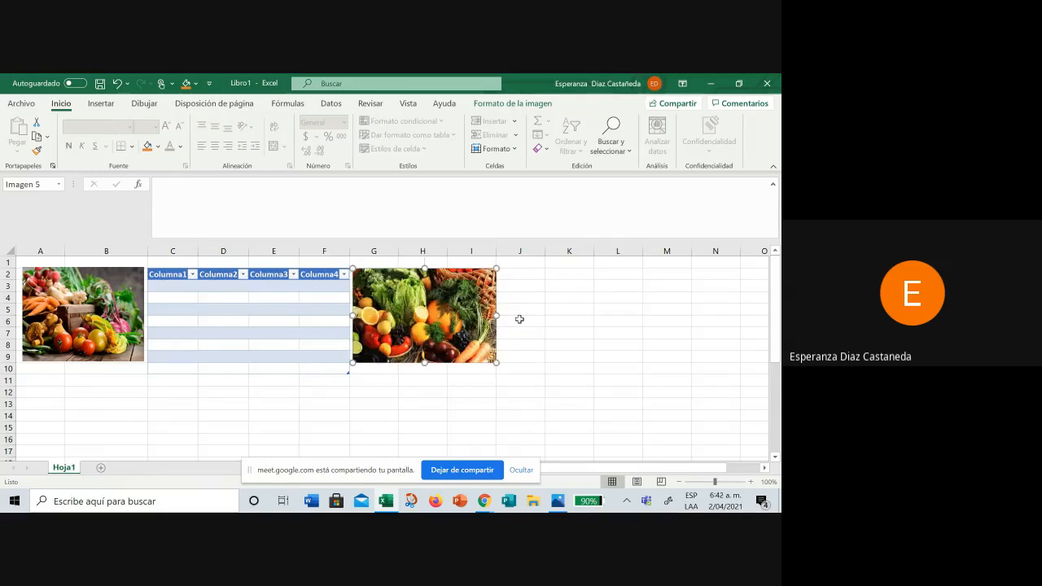
{"action": "left_click", "coordinate": [519, 319]}
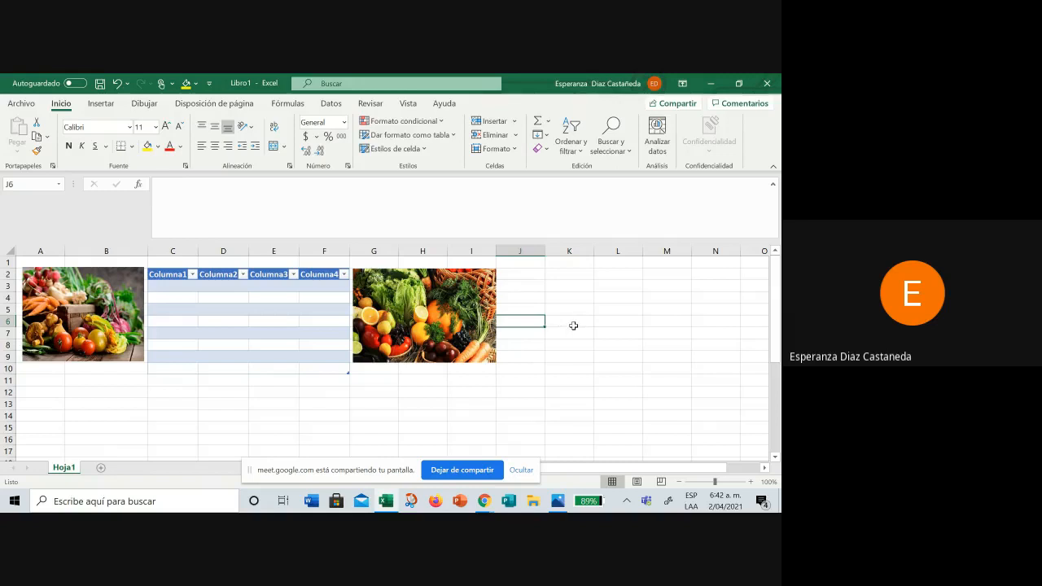
Step: Enter the title "ALIMENTOS DE LA CANASTA FAMILIAR" in cell C1 above the table
{"action": "left_click", "coordinate": [164, 263]}
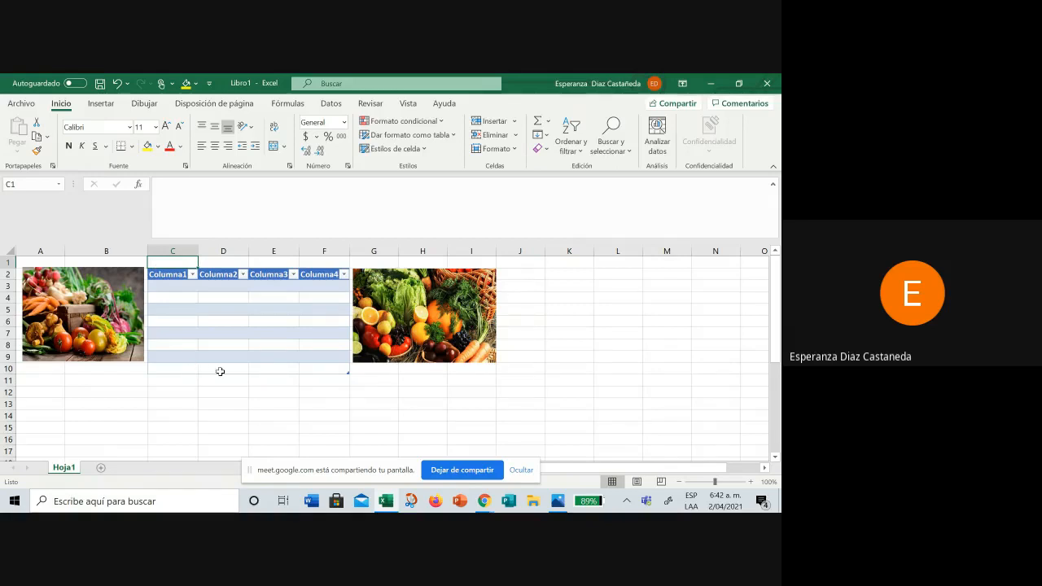
{"action": "type", "text": "a"}
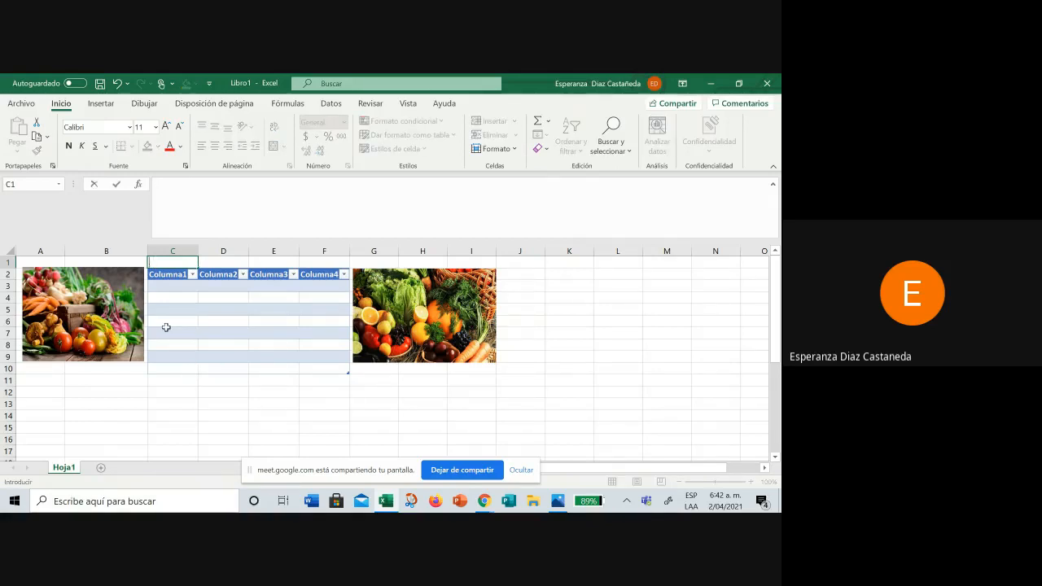
{"action": "type", "text": "LIMENTOS"}
{"action": "key", "text": "Caps_Lock"}
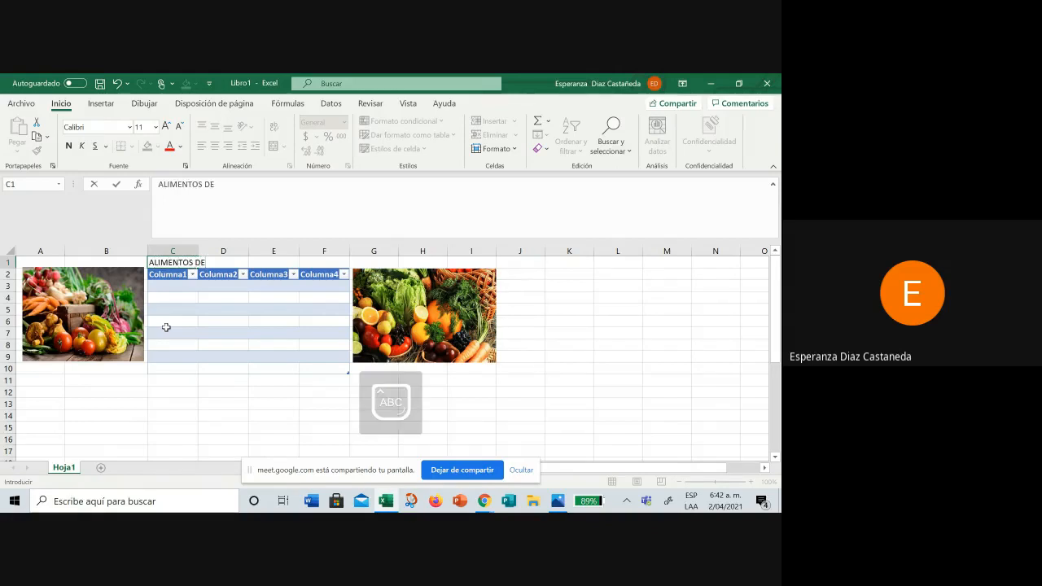
{"action": "type", "text": "DE LA C"}
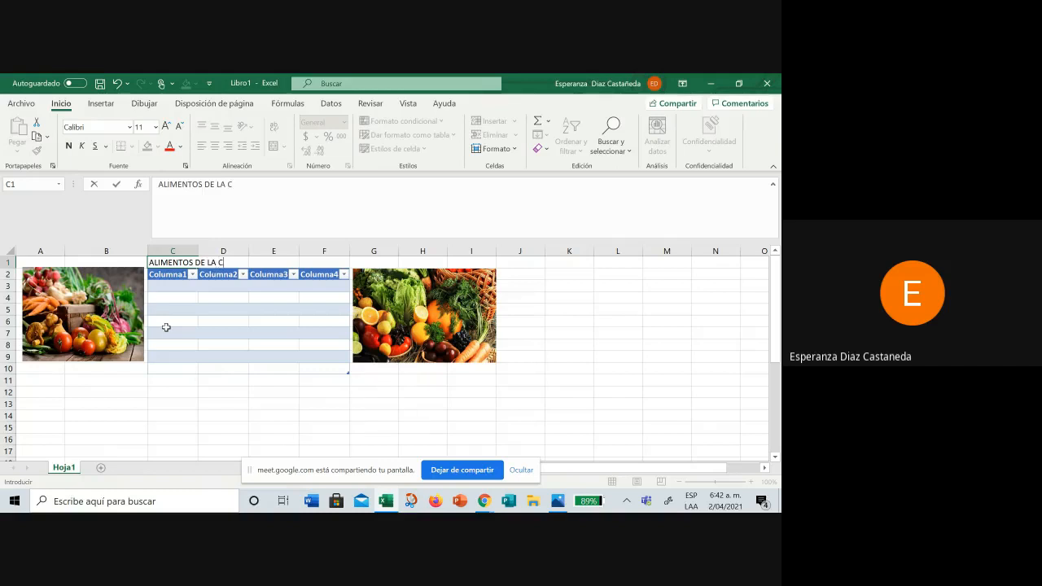
{"action": "type", "text": "ANASTA FAMILIAR"}
{"action": "left_click", "coordinate": [173, 392]}
Step: Merge and center the title across cells C1:F1
{"action": "left_click", "coordinate": [170, 263]}
{"action": "left_click_drag", "start_coordinate": [169, 263], "coordinate": [313, 264]}
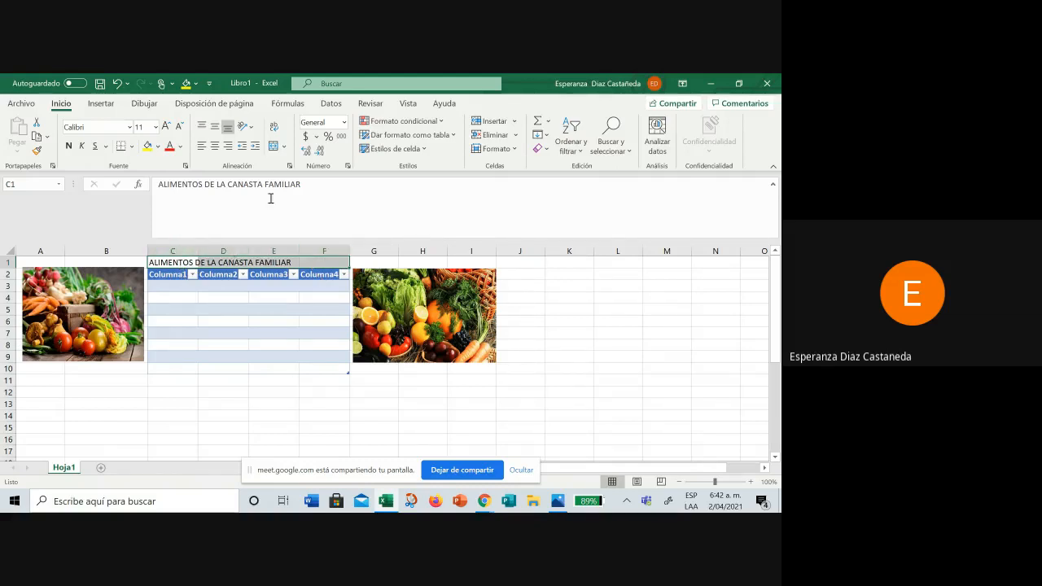
{"action": "left_click", "coordinate": [274, 146]}
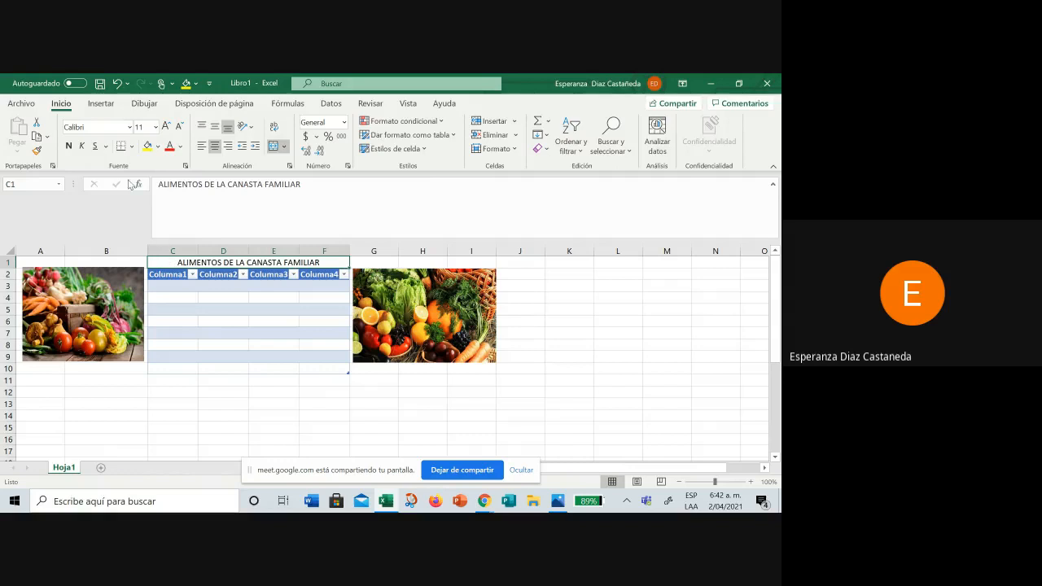
Step: Format the merged title as bold italic, size 14, with a green font color
{"action": "left_click", "coordinate": [69, 146]}
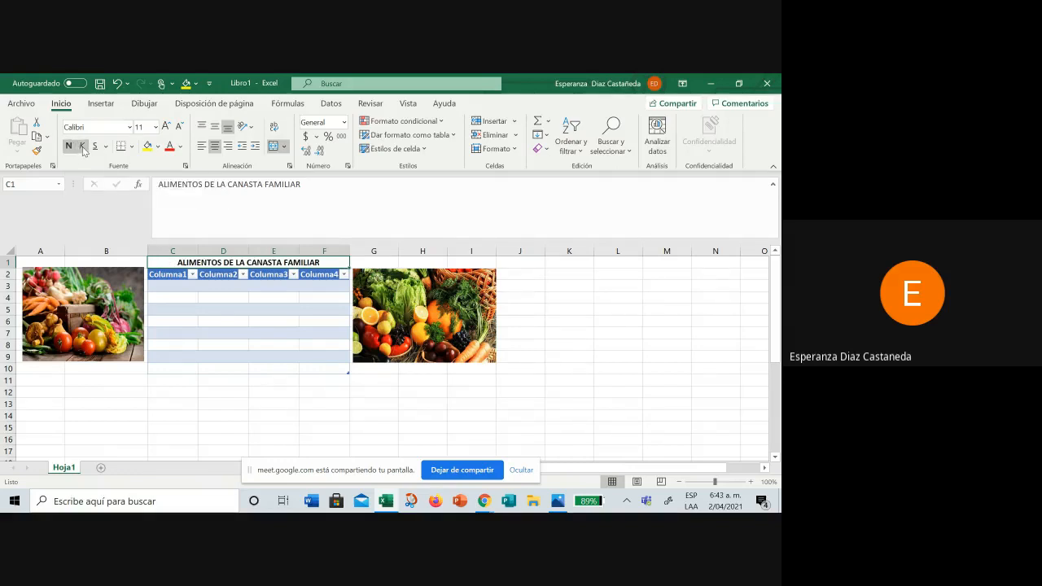
{"action": "left_click", "coordinate": [82, 147]}
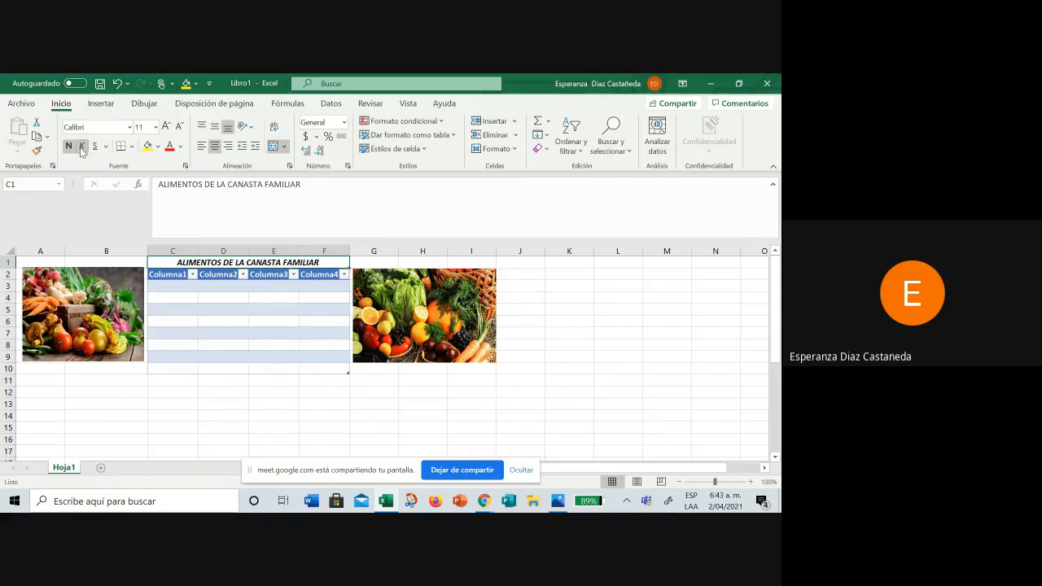
{"action": "left_click", "coordinate": [166, 127]}
{"action": "left_click", "coordinate": [167, 127]}
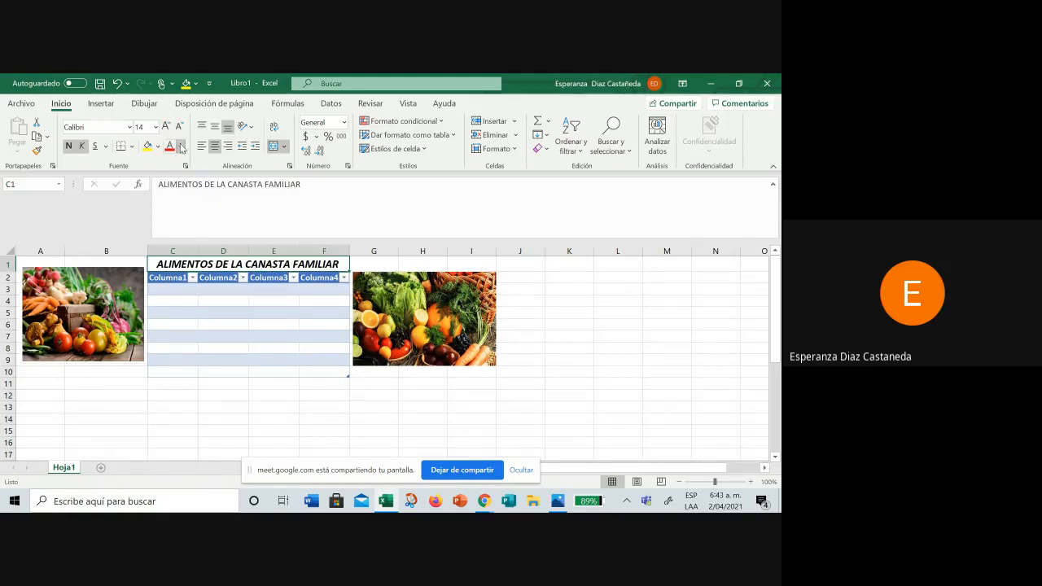
{"action": "left_click", "coordinate": [181, 148]}
{"action": "left_click", "coordinate": [263, 234]}
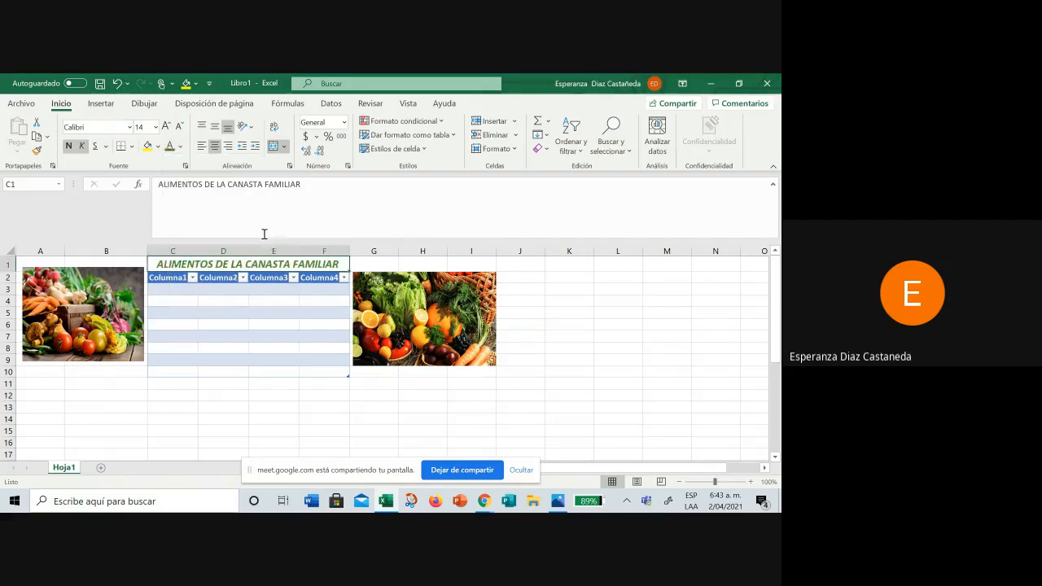
{"action": "left_click", "coordinate": [597, 344]}
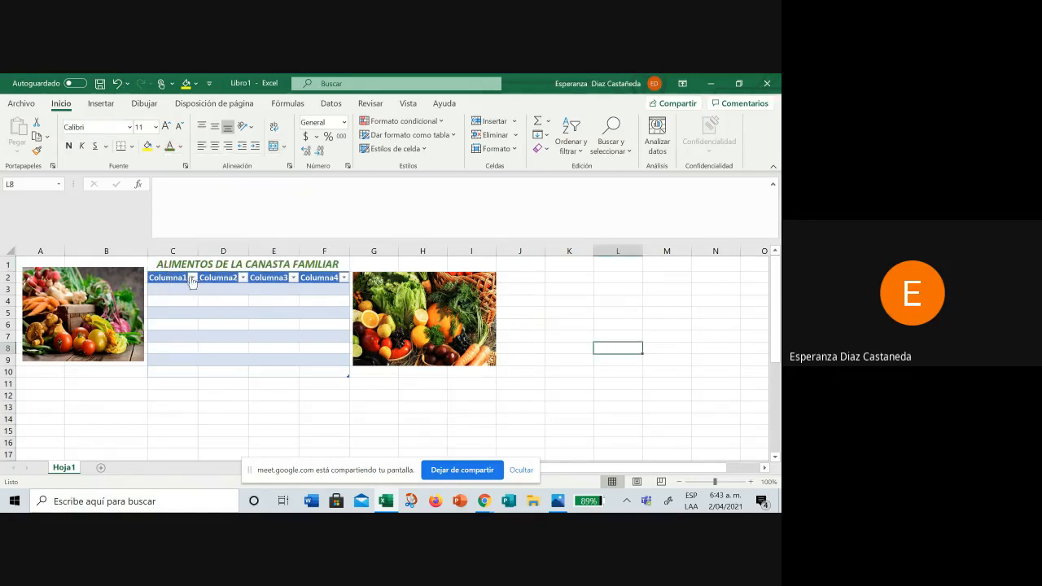
{"action": "left_click", "coordinate": [192, 278]}
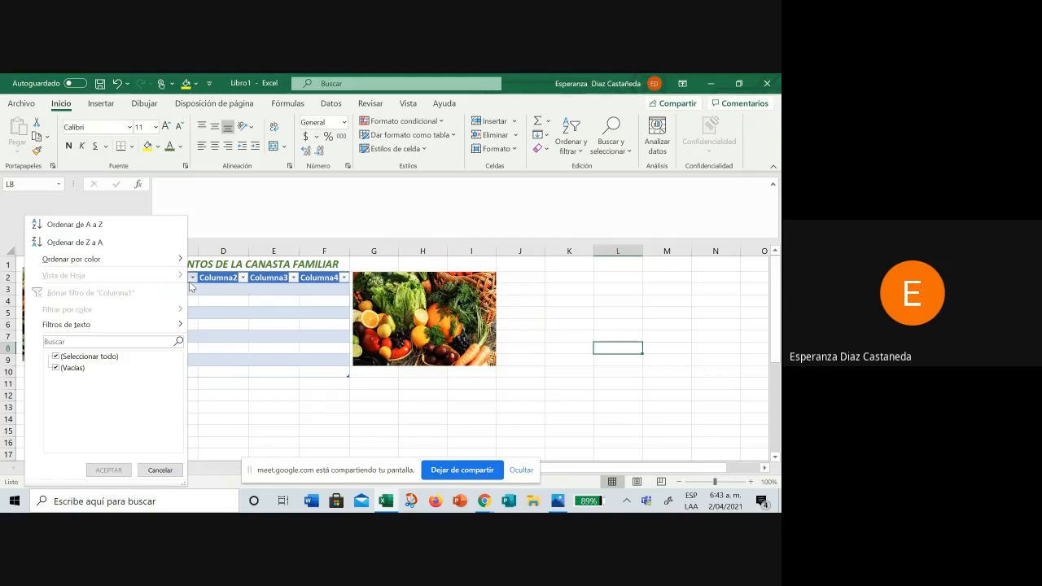
{"action": "left_click", "coordinate": [192, 280]}
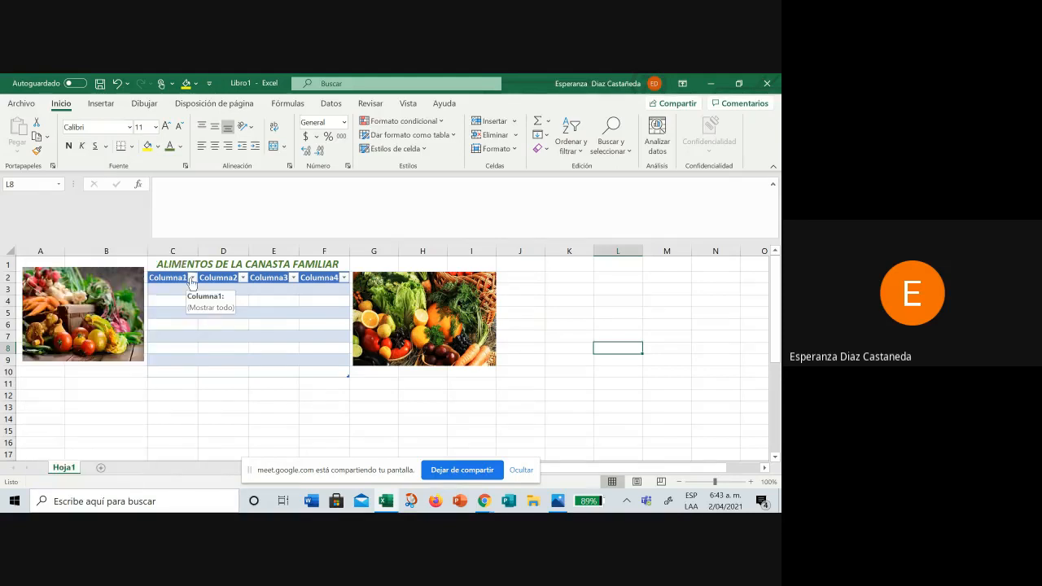
{"action": "left_click", "coordinate": [243, 279]}
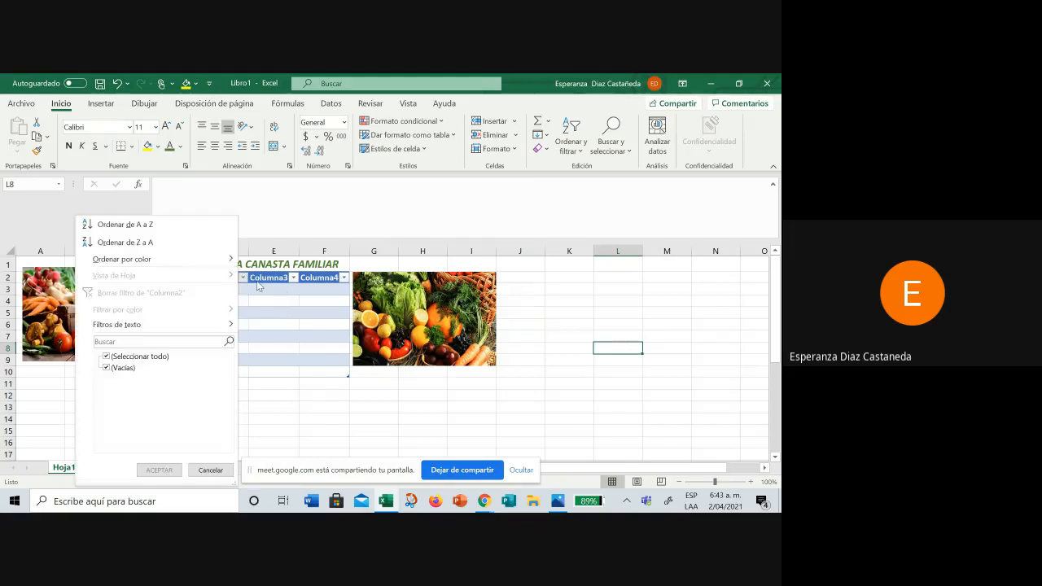
{"action": "left_click", "coordinate": [340, 433]}
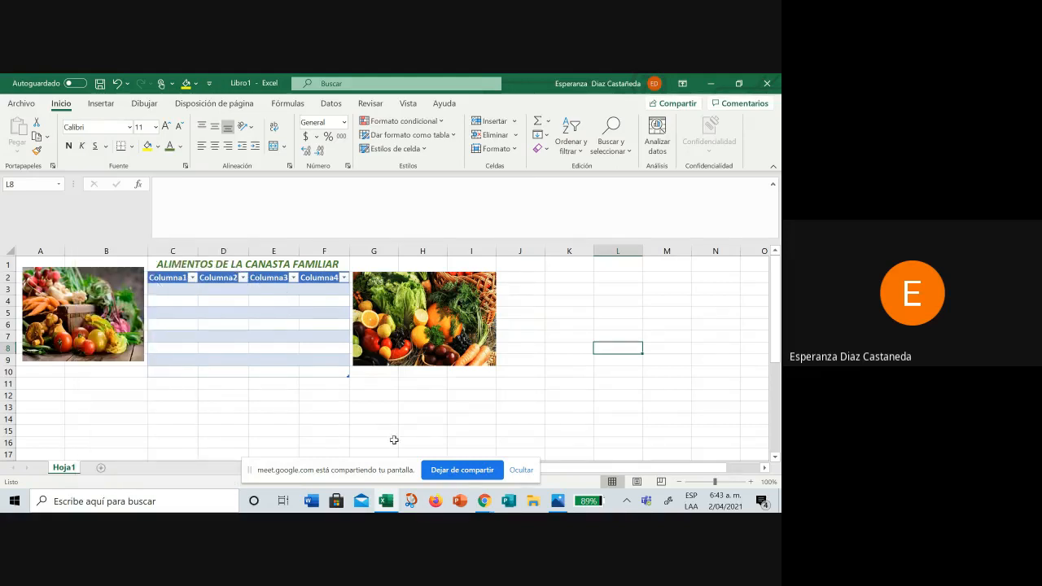
Step: Enter the fruits NARANJA, MANZANA, LULO and MORA in cells C3 to C6 of the table's first column
{"action": "left_click", "coordinate": [172, 287]}
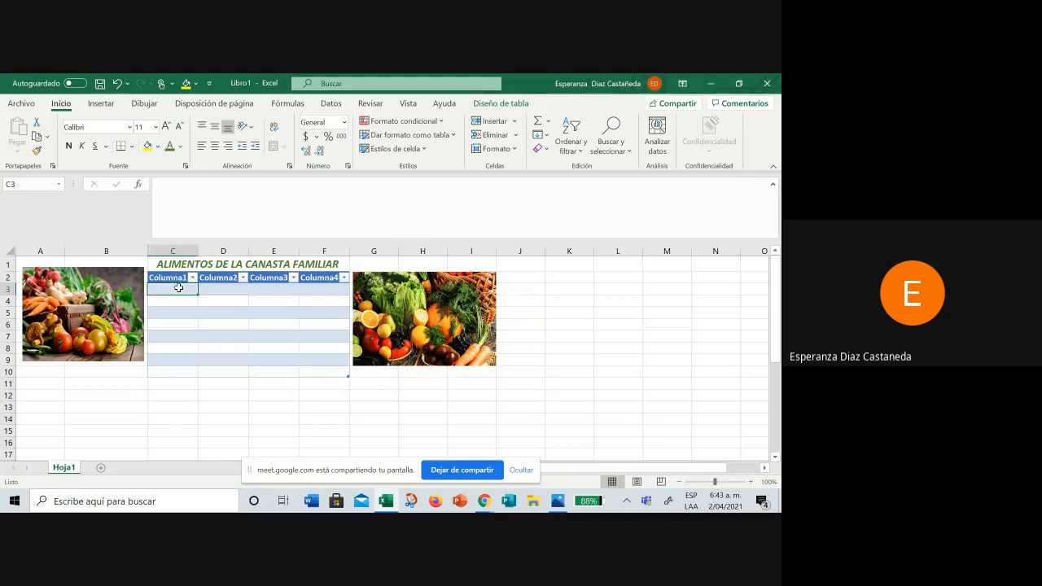
{"action": "type", "text": "NARA"}
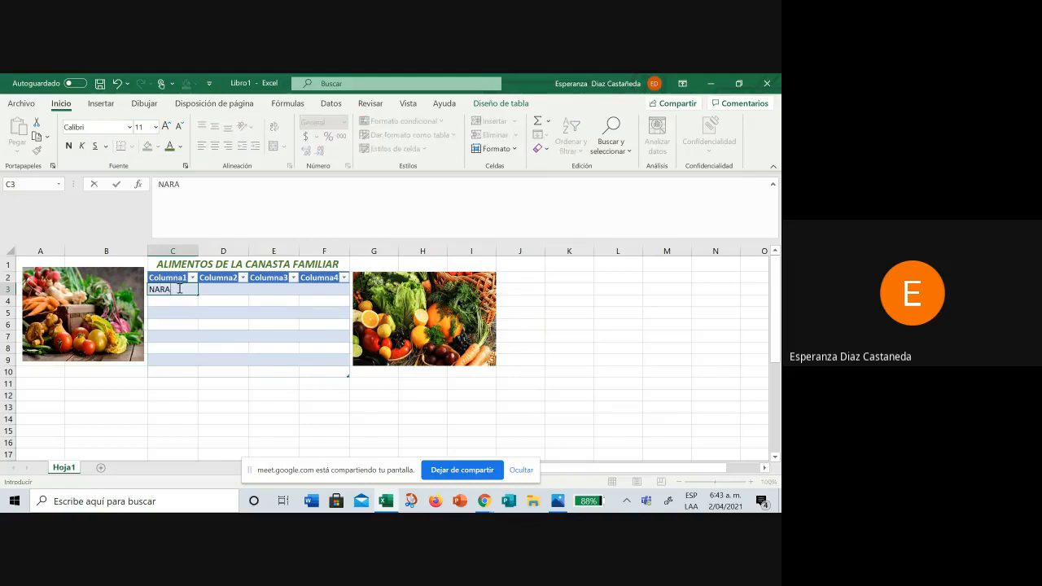
{"action": "type", "text": "NJA"}
{"action": "key", "text": "Return"}
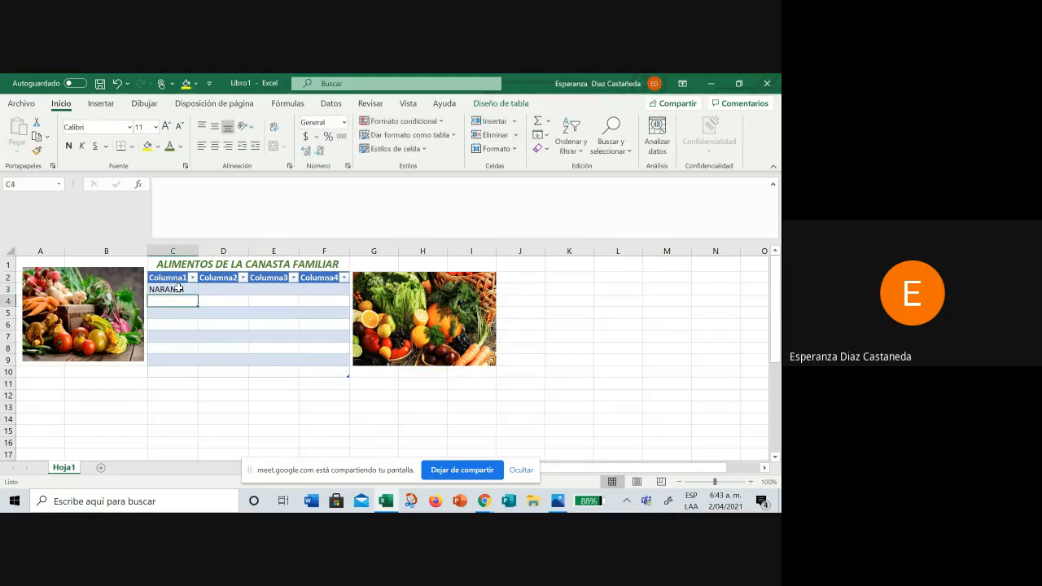
{"action": "type", "text": "MANZ"}
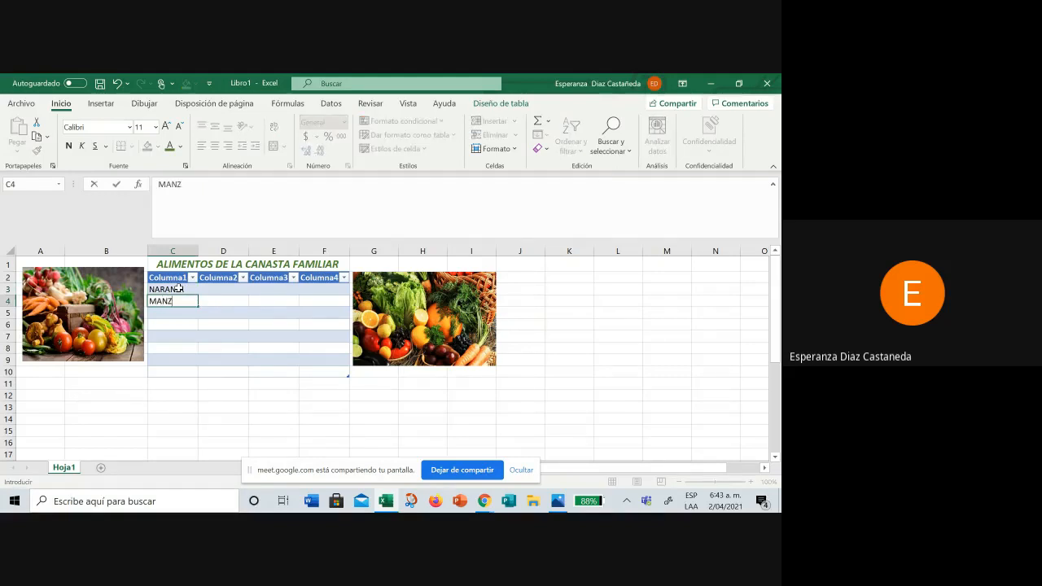
{"action": "type", "text": "ANA"}
{"action": "key", "text": "Return"}
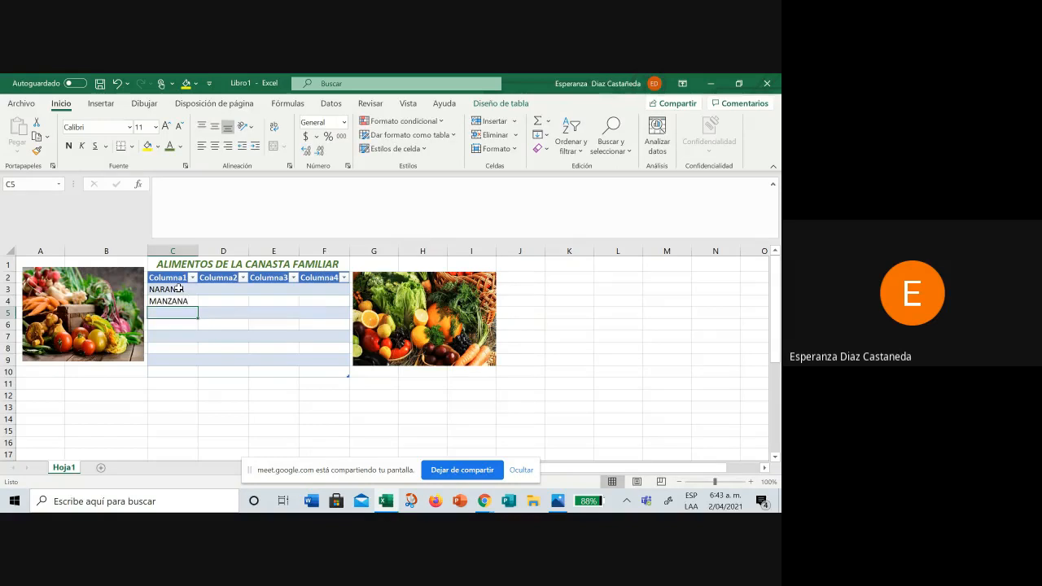
{"action": "type", "text": "LULO"}
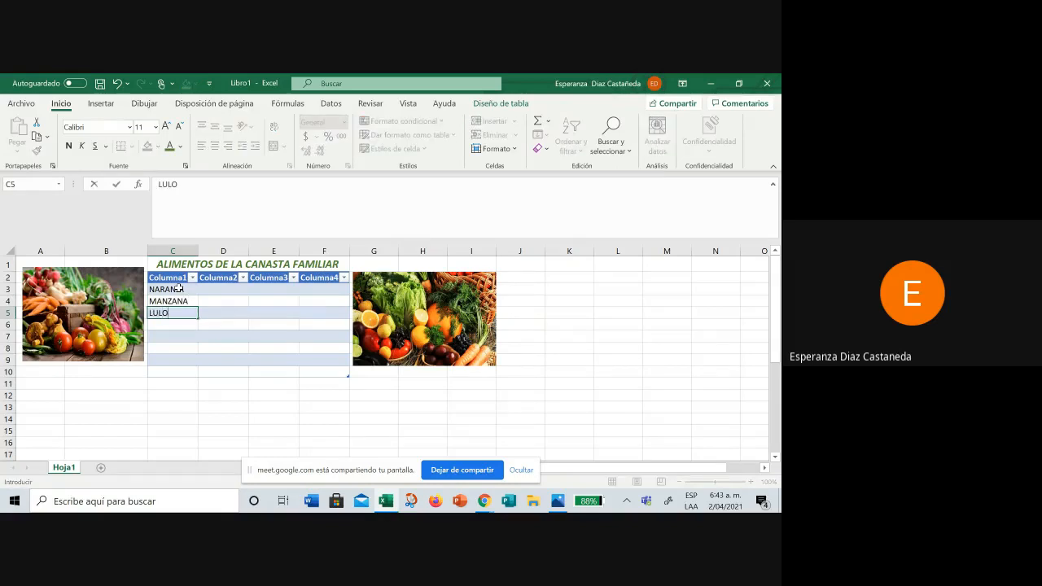
{"action": "key", "text": "Return"}
{"action": "type", "text": "MORA"}
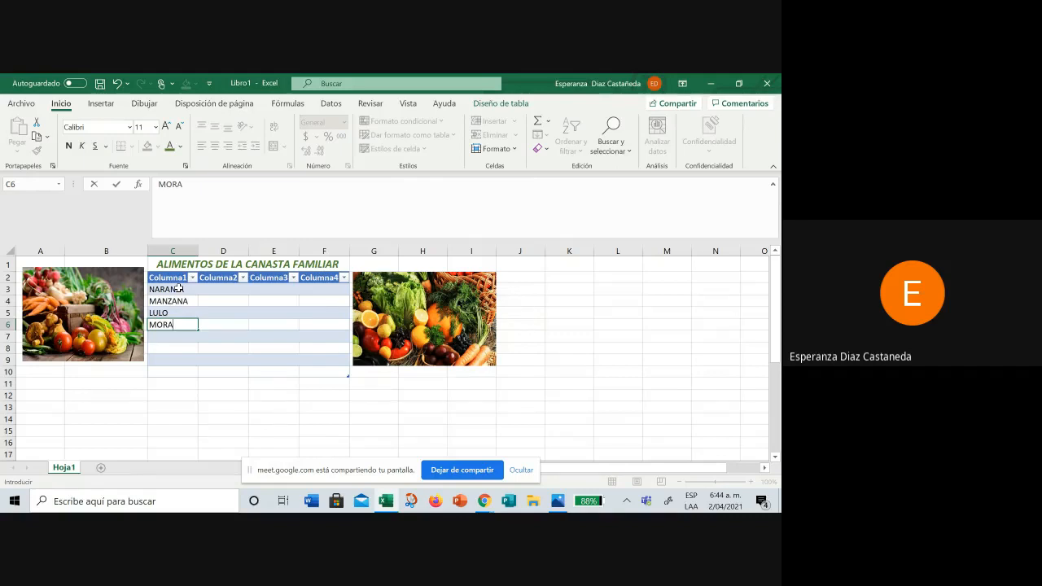
{"action": "left_click", "coordinate": [174, 335]}
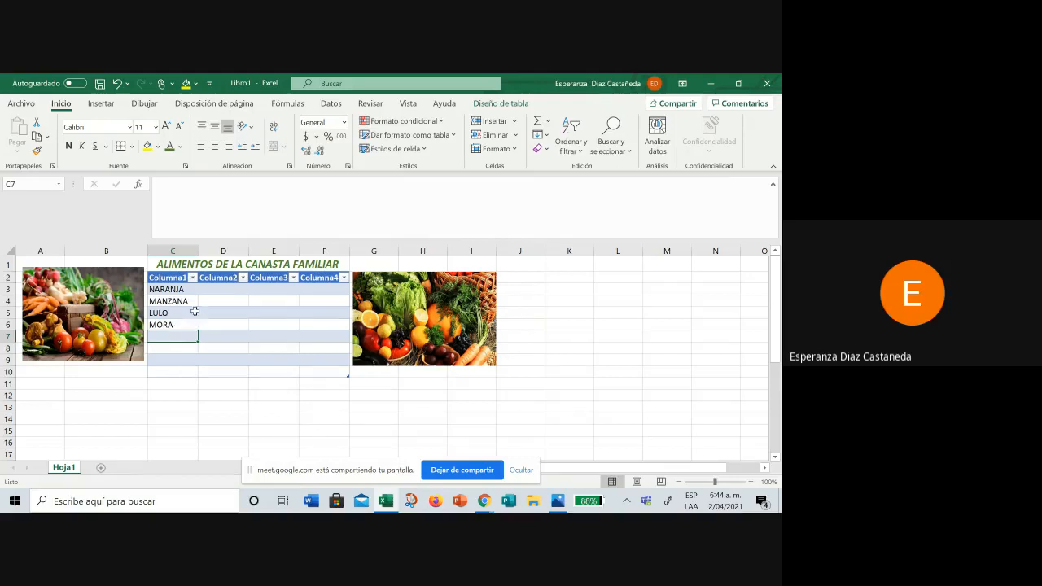
Step: List YUCA, PAPA and ARRACACHA in cells D3 to D5 of the table's second column
{"action": "left_click", "coordinate": [233, 289]}
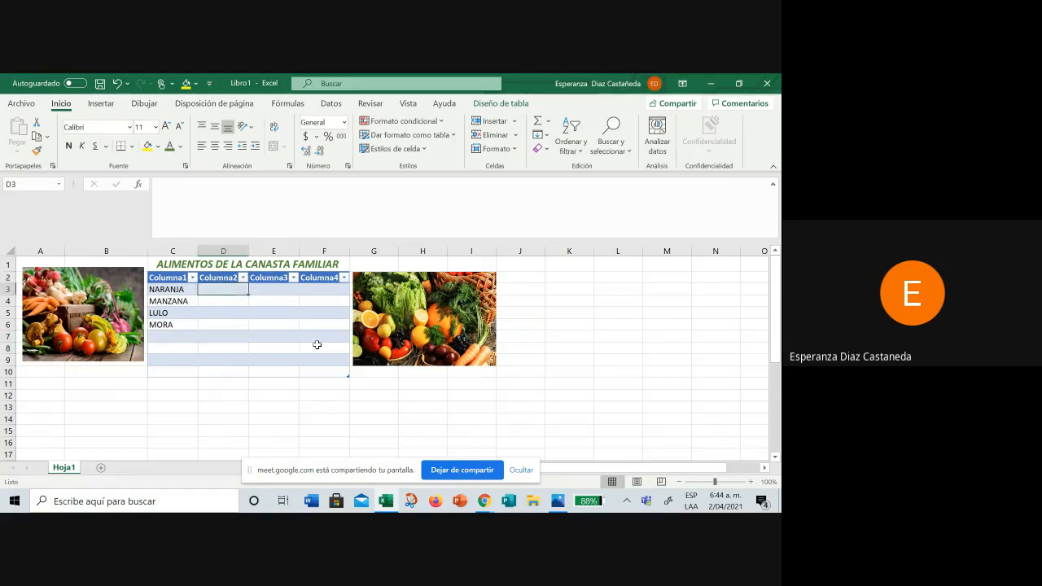
{"action": "type", "text": "YUCA"}
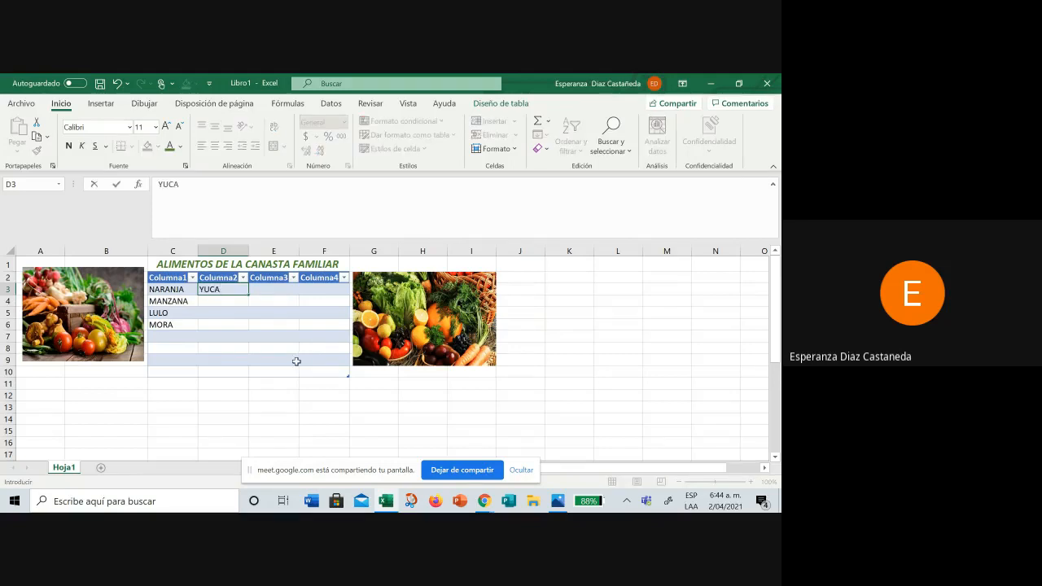
{"action": "key", "text": "Return"}
{"action": "type", "text": "PAPA"}
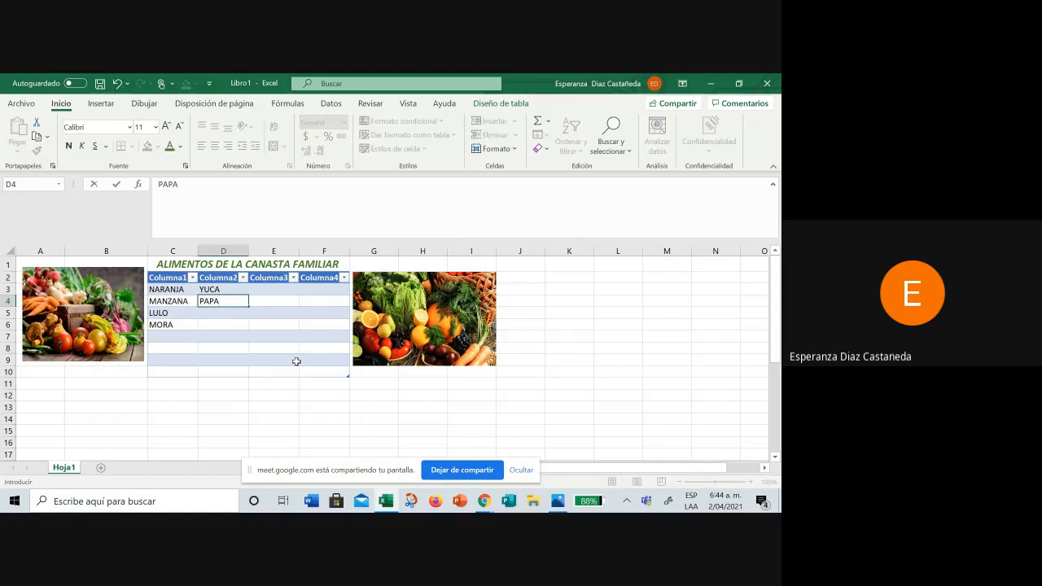
{"action": "key", "text": "Return"}
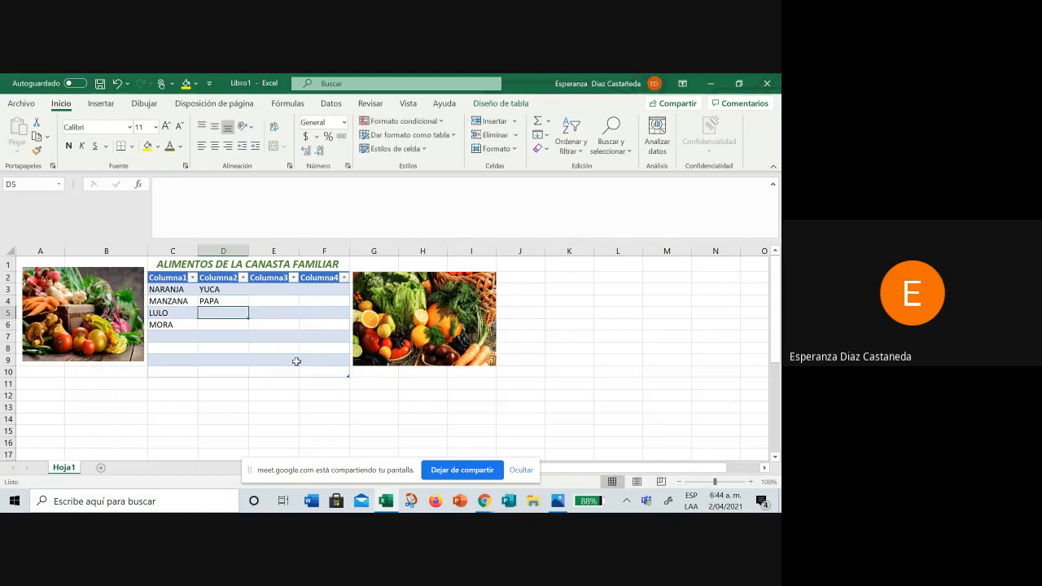
{"action": "type", "text": "A"}
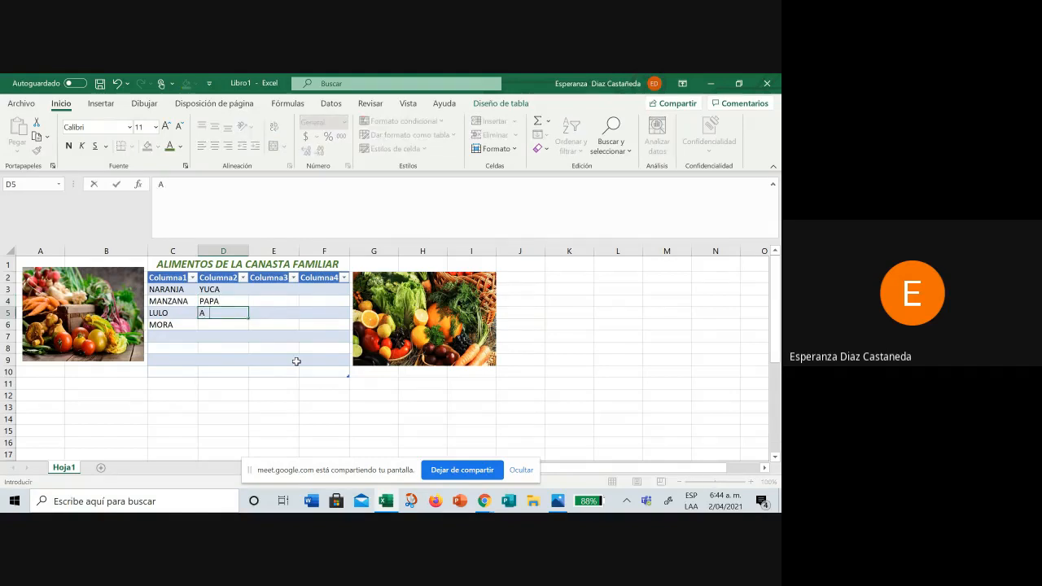
{"action": "type", "text": "RRACACHA"}
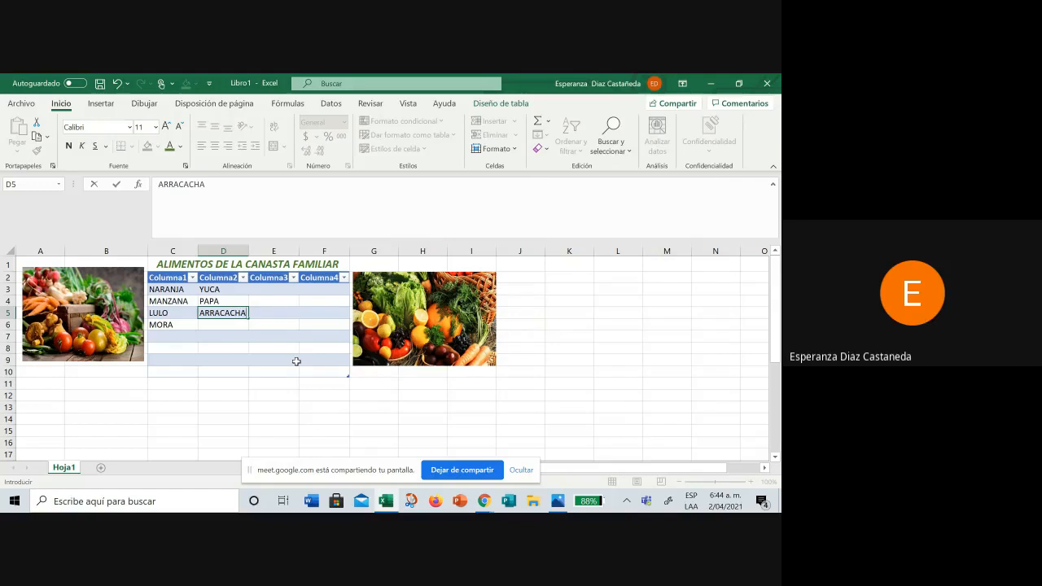
Step: Fill cells E3 and E4 of the table's third column with REPOLLO and SILANTRO
{"action": "left_click", "coordinate": [274, 288]}
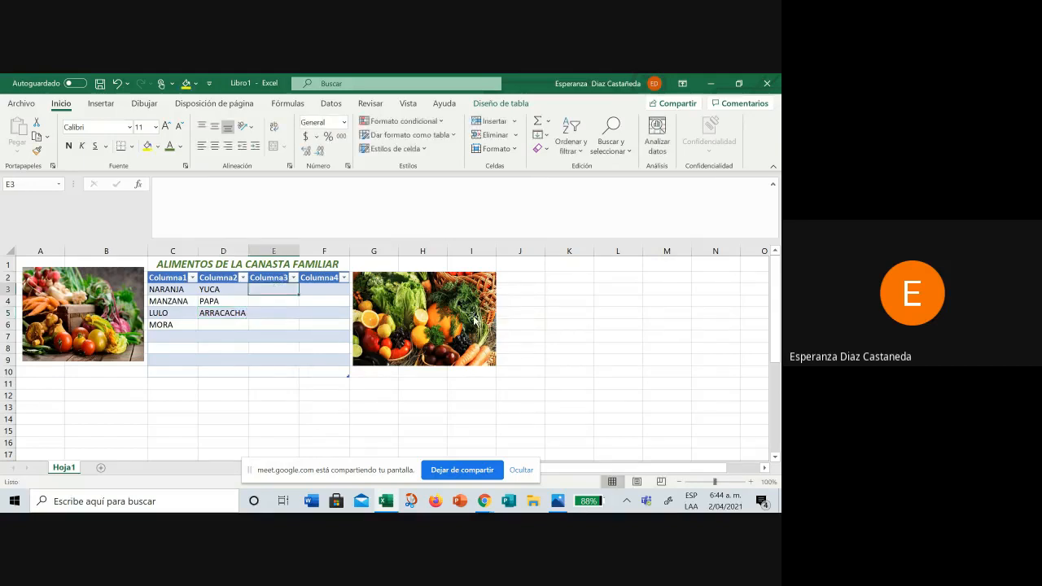
{"action": "type", "text": "REPOLLO"}
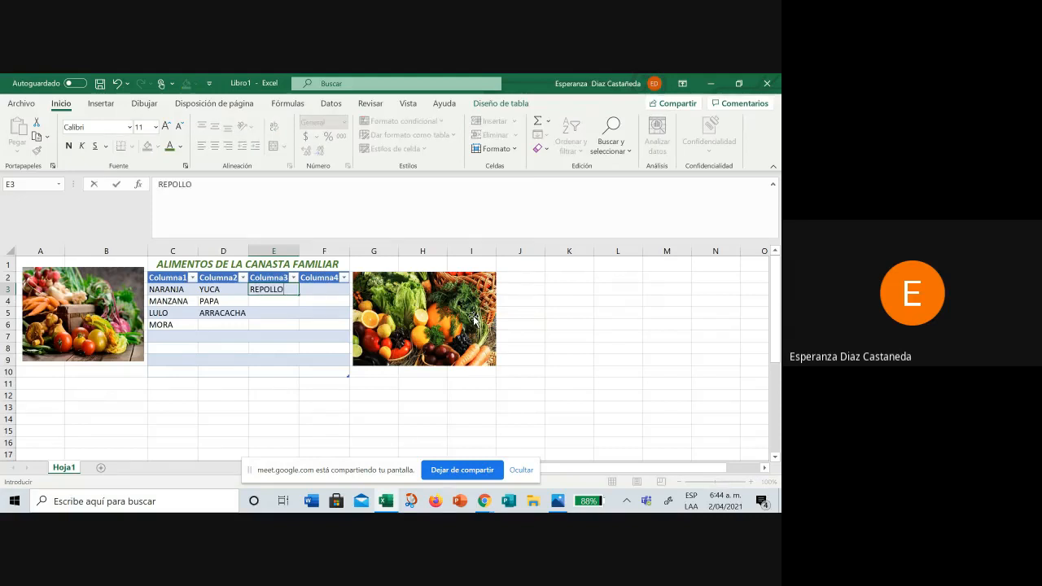
{"action": "key", "text": "Return"}
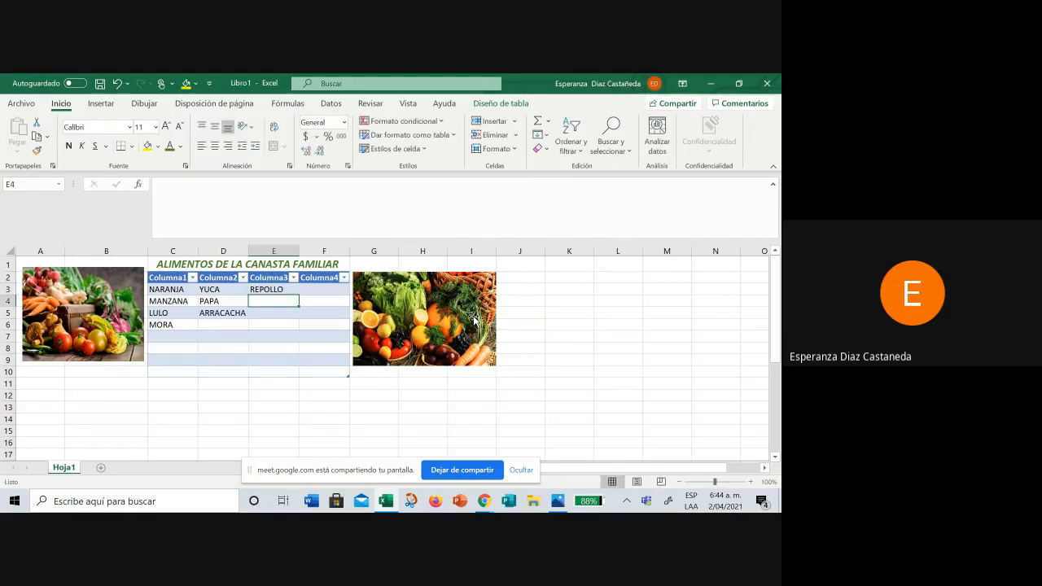
{"action": "type", "text": "SILANTR"}
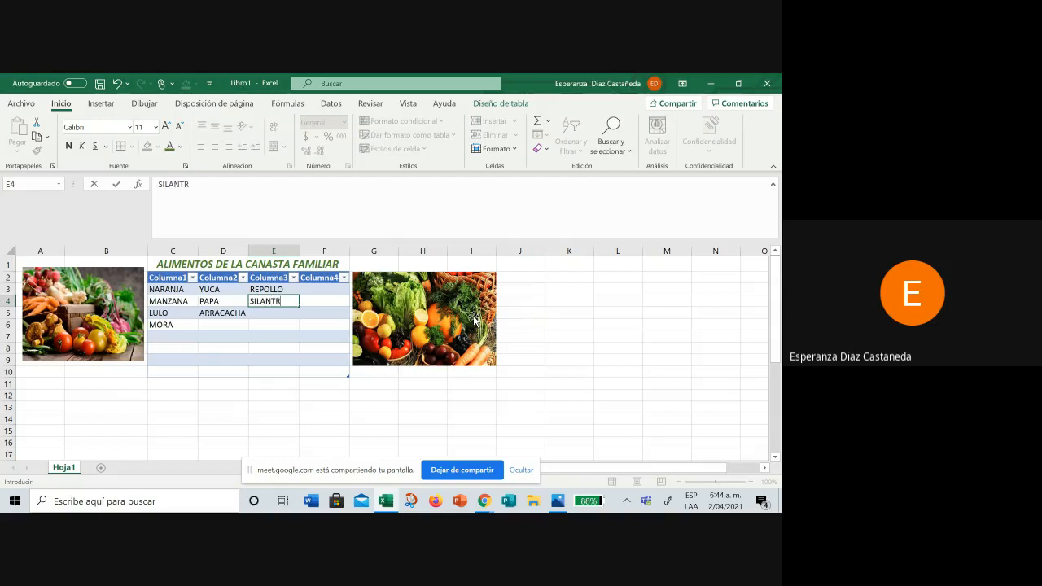
{"action": "type", "text": "O"}
{"action": "key", "text": "Return"}
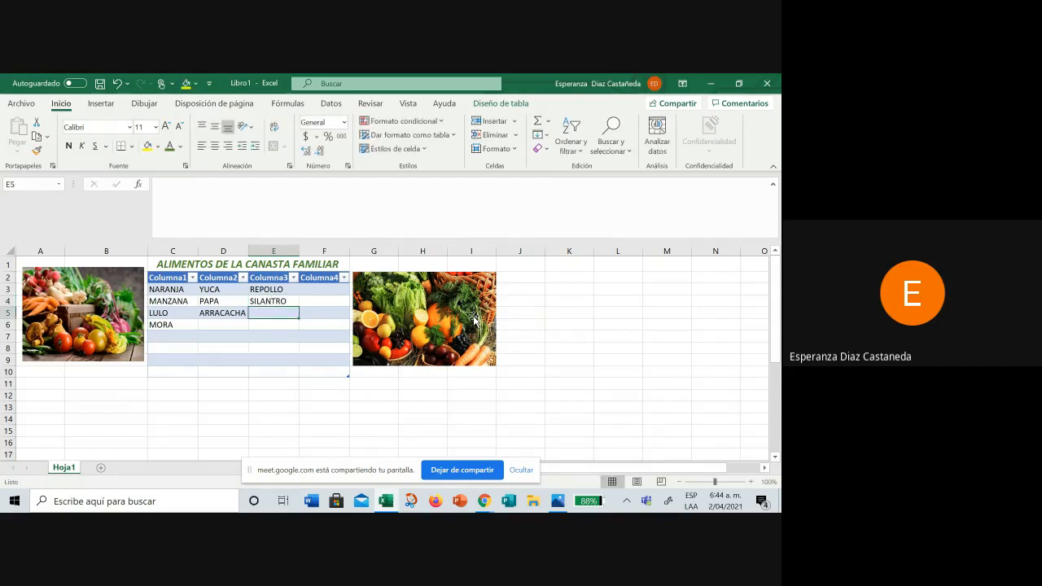
{"action": "key", "text": "Right"}
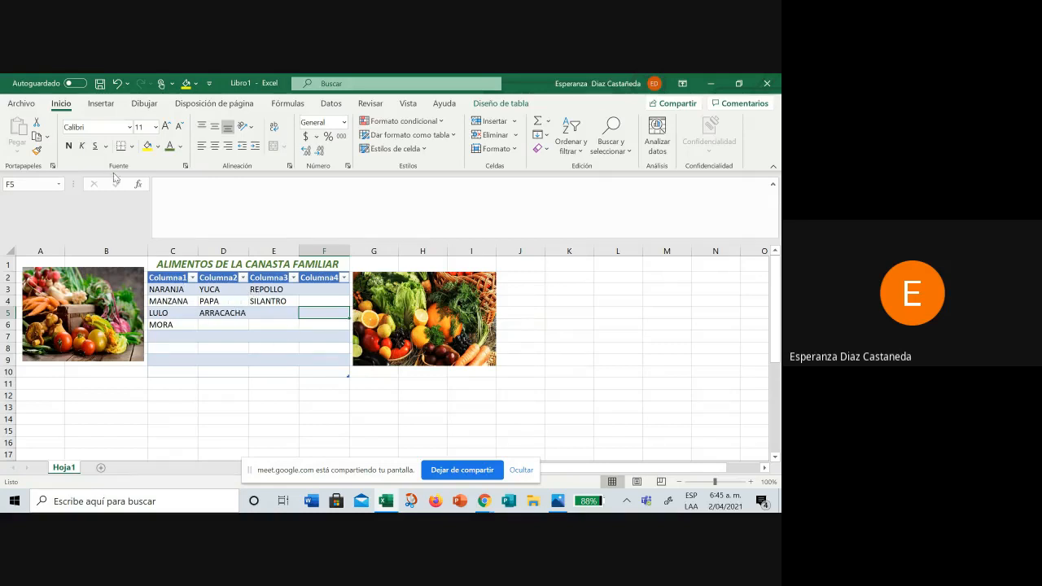
Step: Delete the whole food table in C2:F10, including its header row, keeping the title and images
{"action": "left_click", "coordinate": [102, 104]}
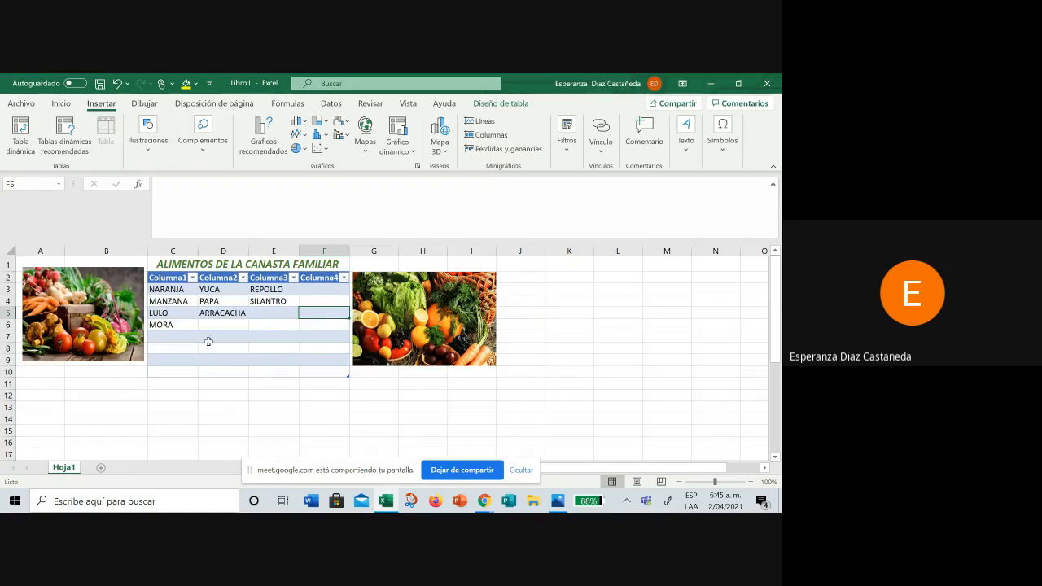
{"action": "left_click", "coordinate": [184, 398]}
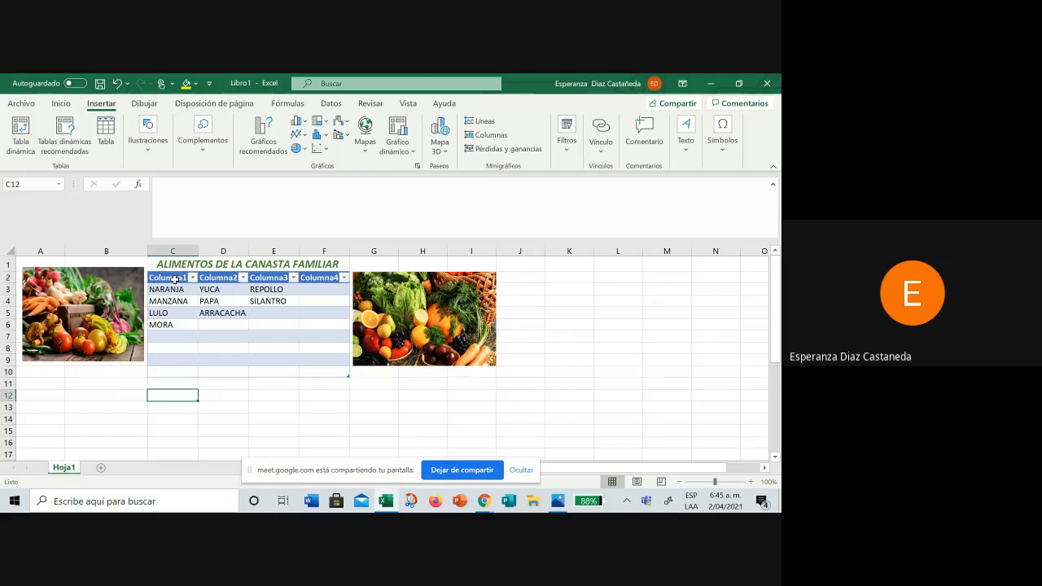
{"action": "left_click_drag", "start_coordinate": [173, 279], "coordinate": [322, 368]}
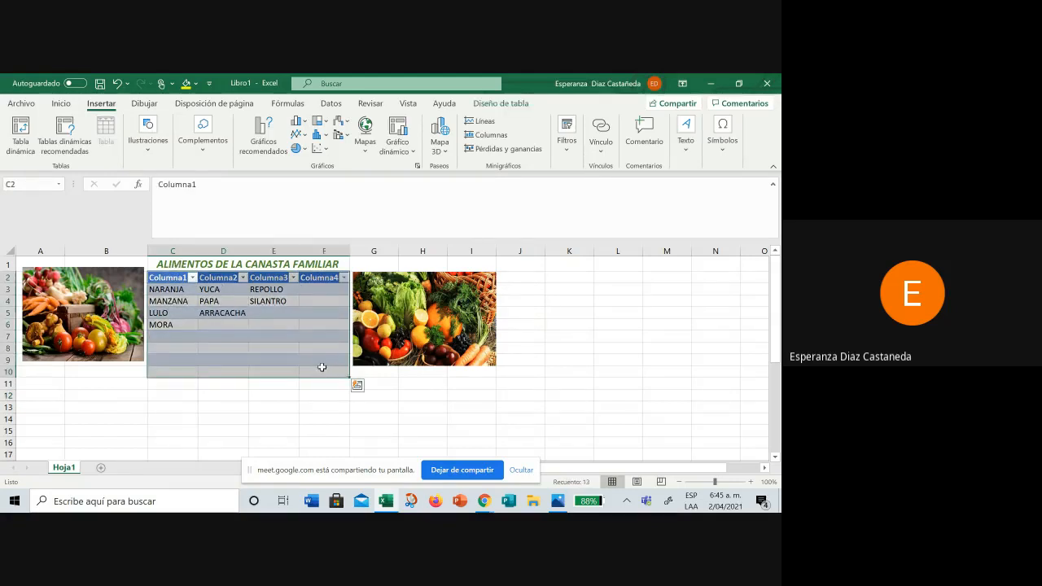
{"action": "key", "text": "Delete"}
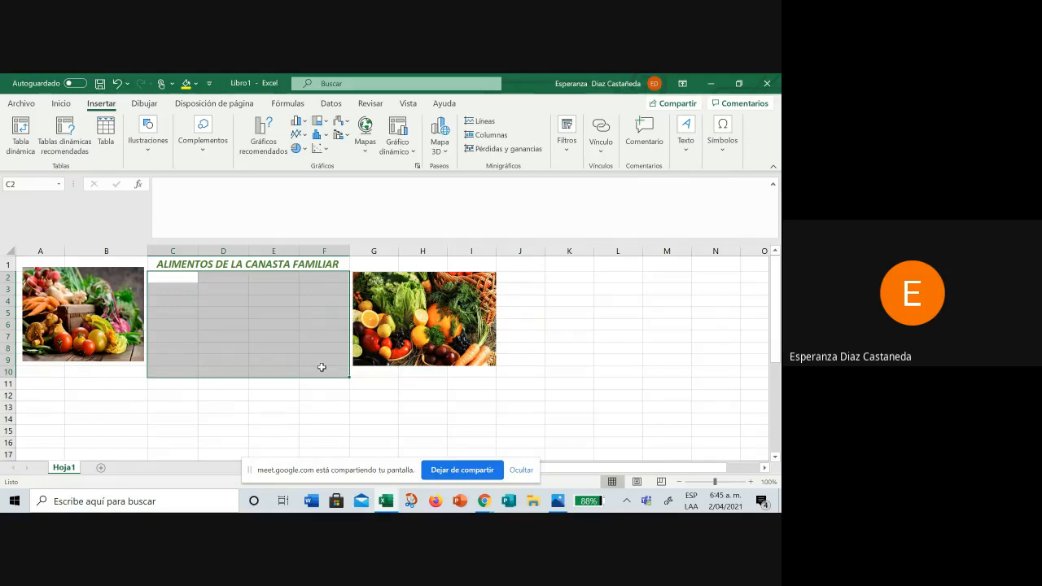
{"action": "left_click", "coordinate": [195, 430]}
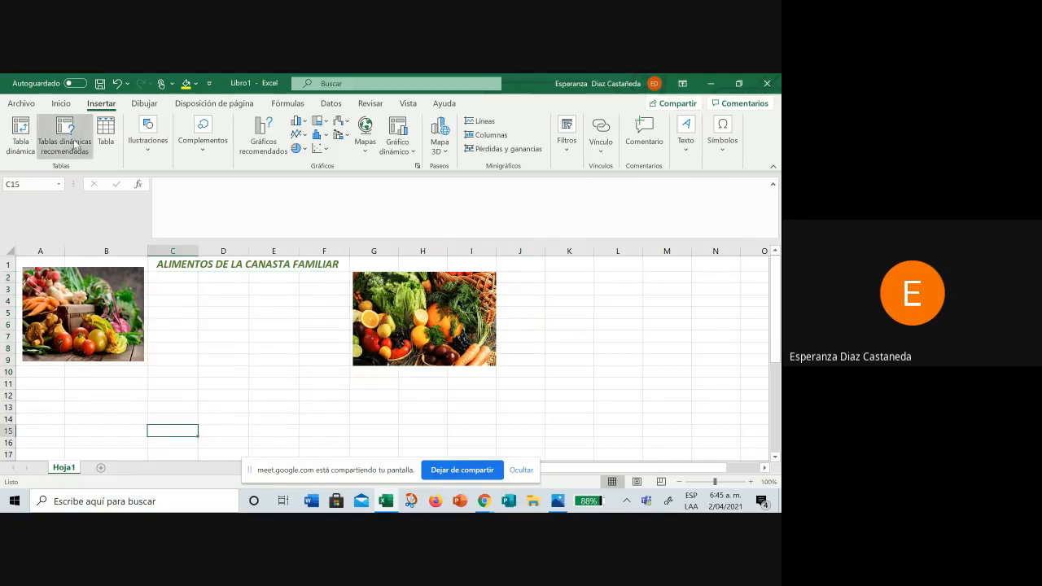
{"action": "left_click", "coordinate": [61, 104]}
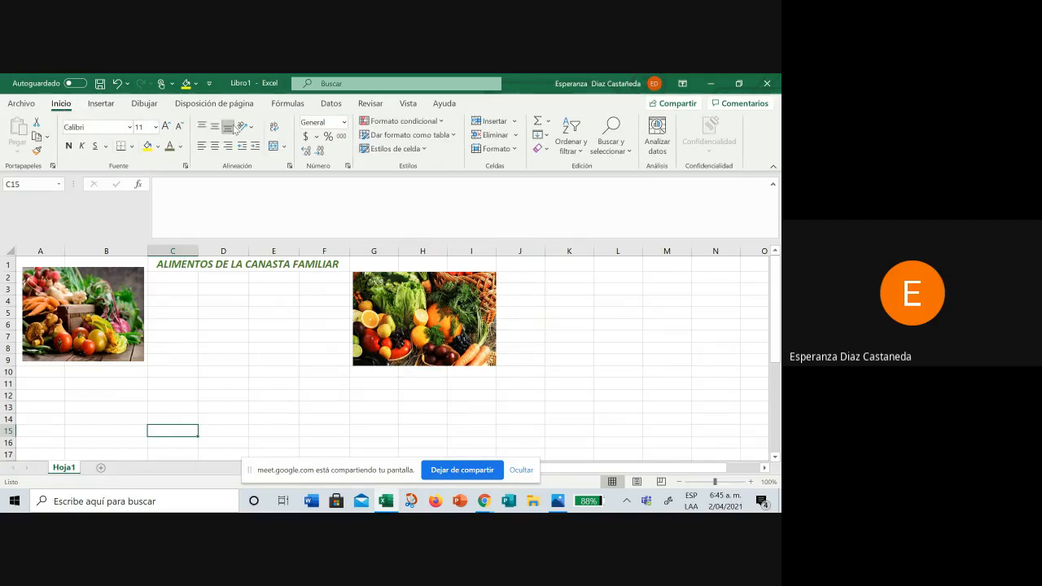
{"action": "left_click", "coordinate": [98, 106]}
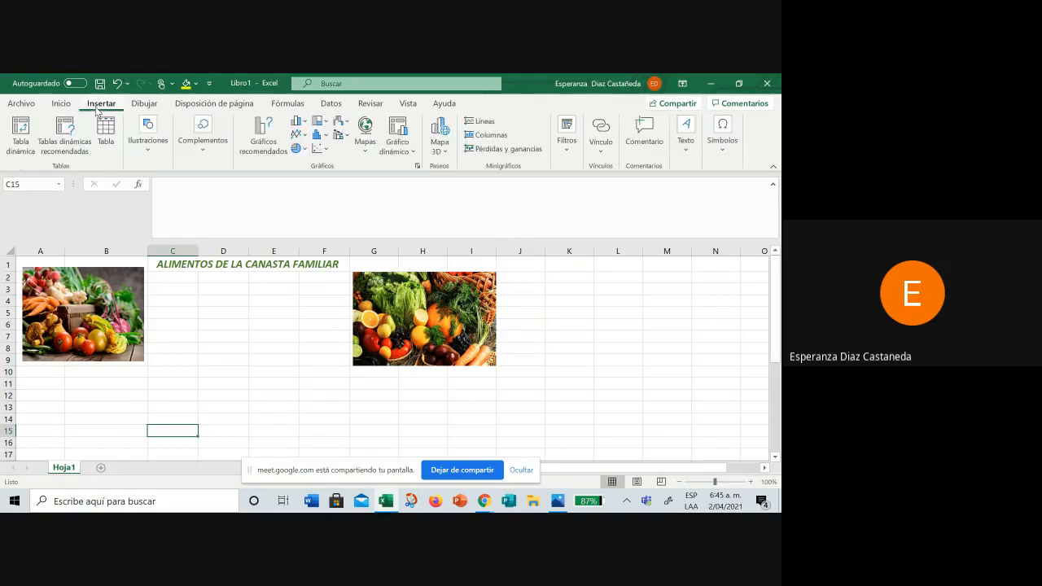
{"action": "left_click", "coordinate": [68, 103]}
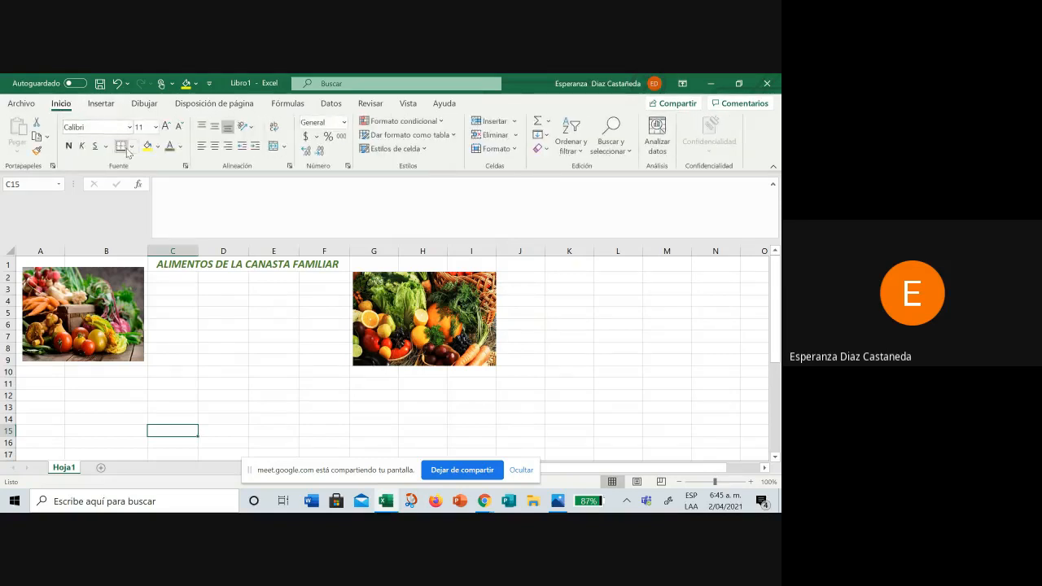
{"action": "left_click", "coordinate": [99, 106]}
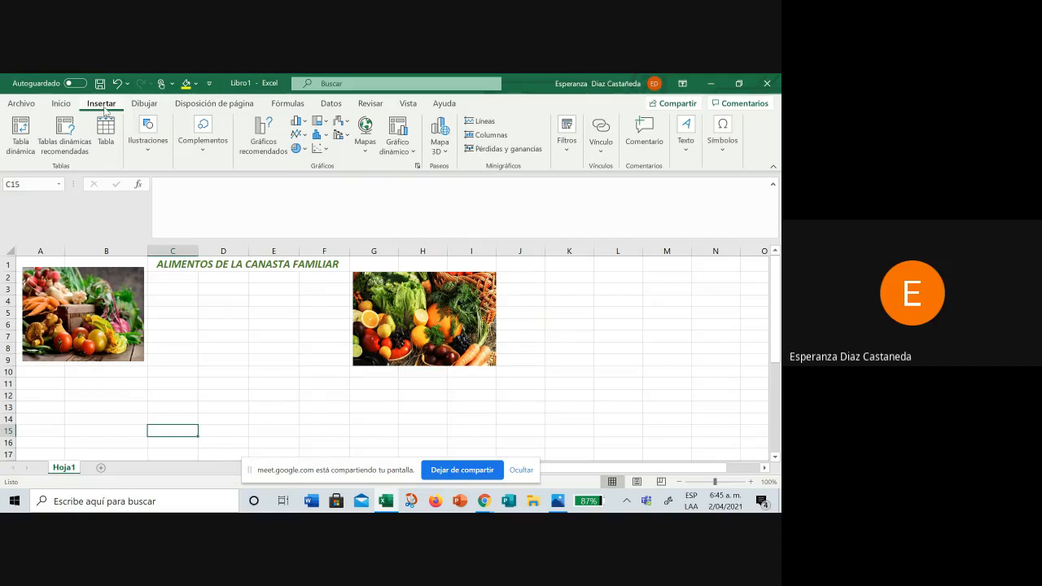
{"action": "left_click", "coordinate": [143, 106]}
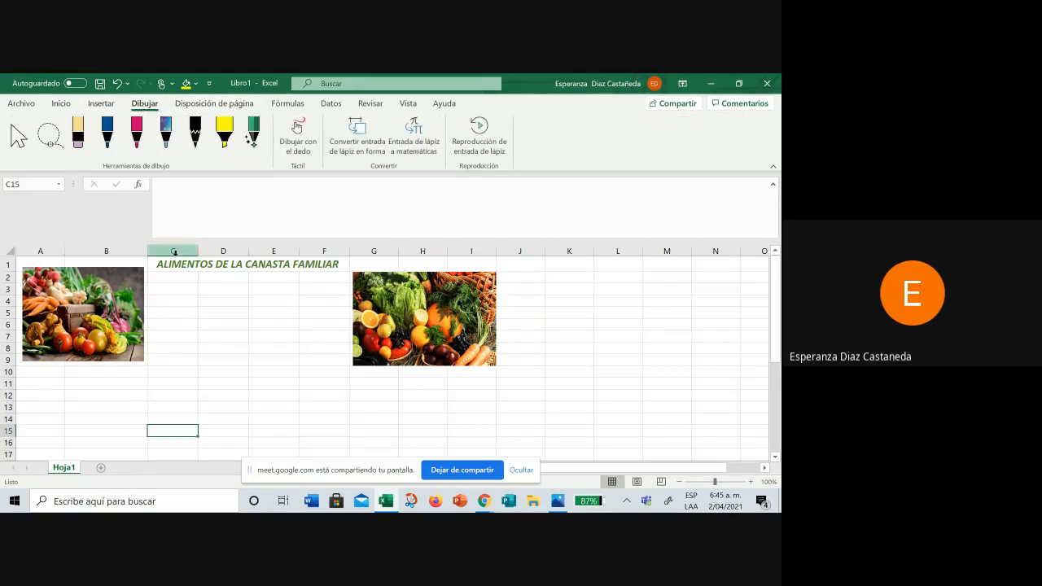
Step: Apply all borders to the empty range C2:F9 below the title to form a plain grid
{"action": "left_click", "coordinate": [168, 288]}
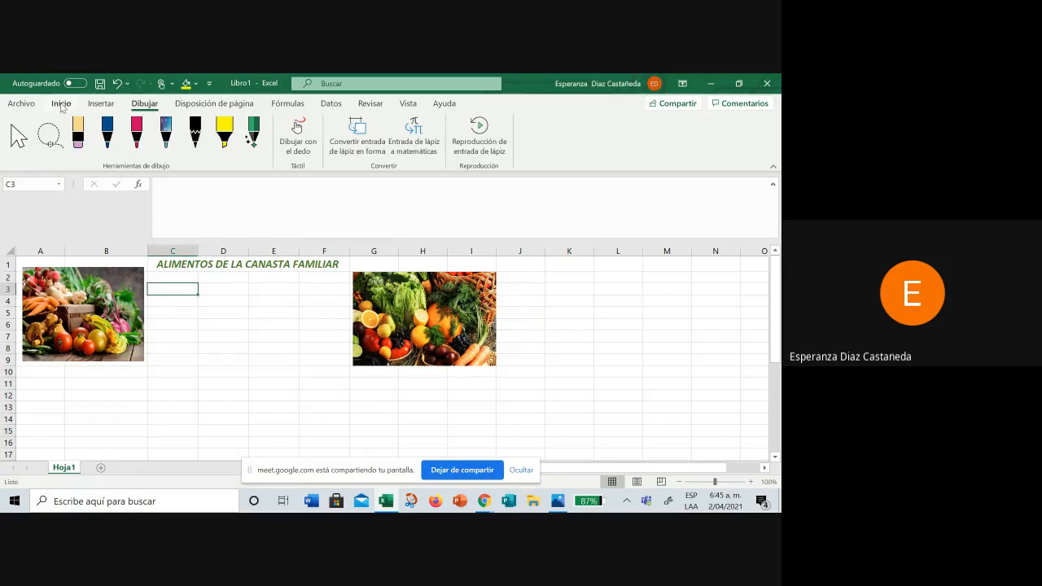
{"action": "left_click", "coordinate": [61, 106]}
{"action": "left_click", "coordinate": [160, 277]}
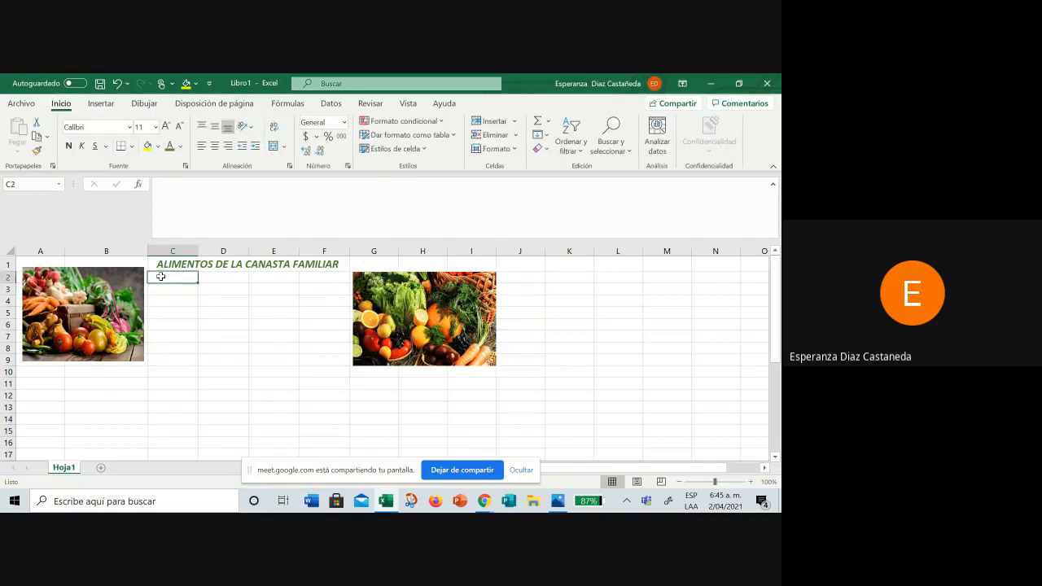
{"action": "mouse_move", "coordinate": [166, 277]}
{"action": "left_mouse_down"}
{"action": "mouse_move", "coordinate": [269, 300]}
{"action": "mouse_move", "coordinate": [313, 357]}
{"action": "left_mouse_up"}
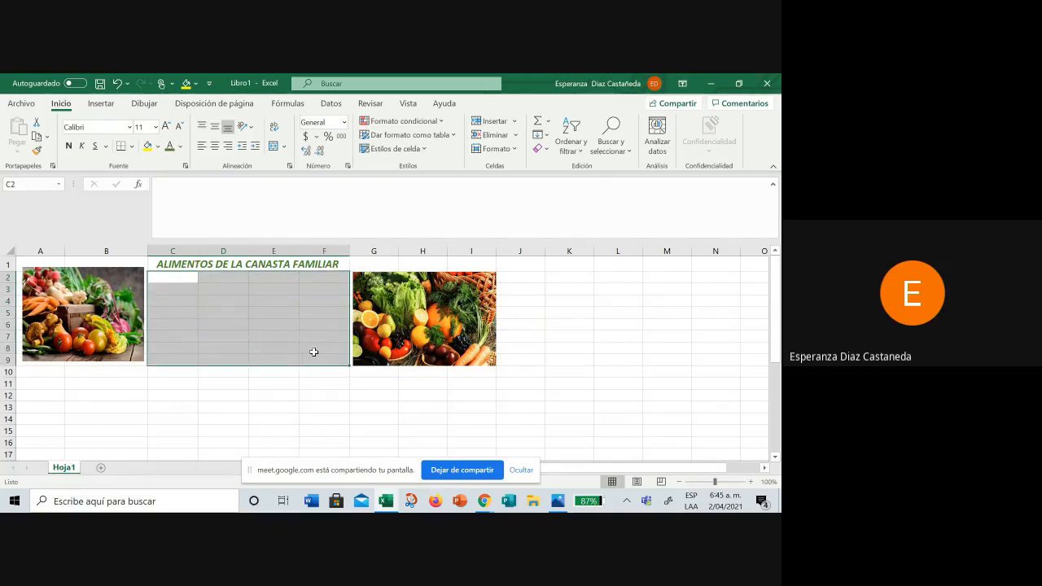
{"action": "left_click", "coordinate": [133, 147]}
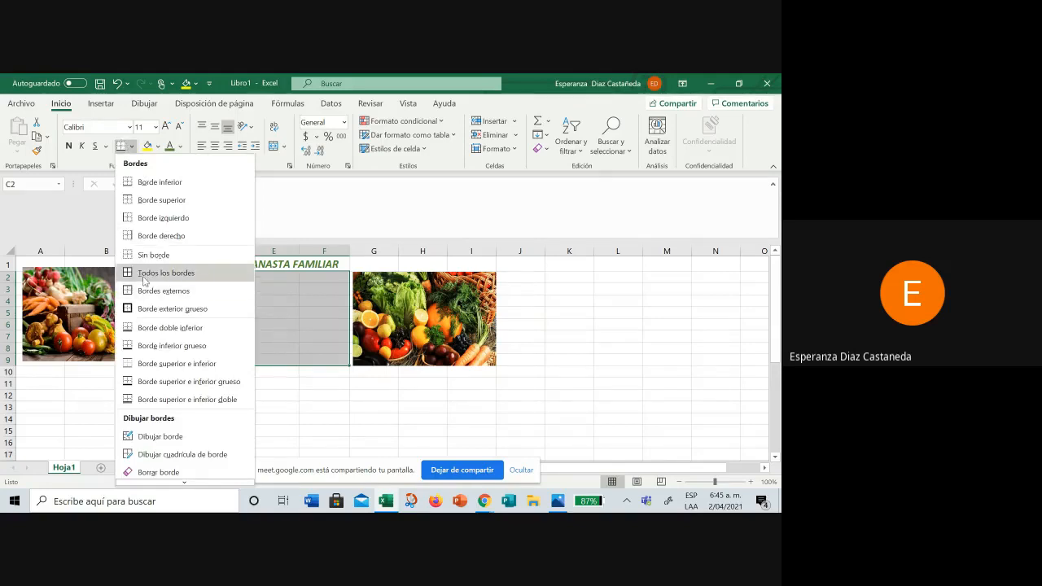
{"action": "left_click", "coordinate": [173, 273]}
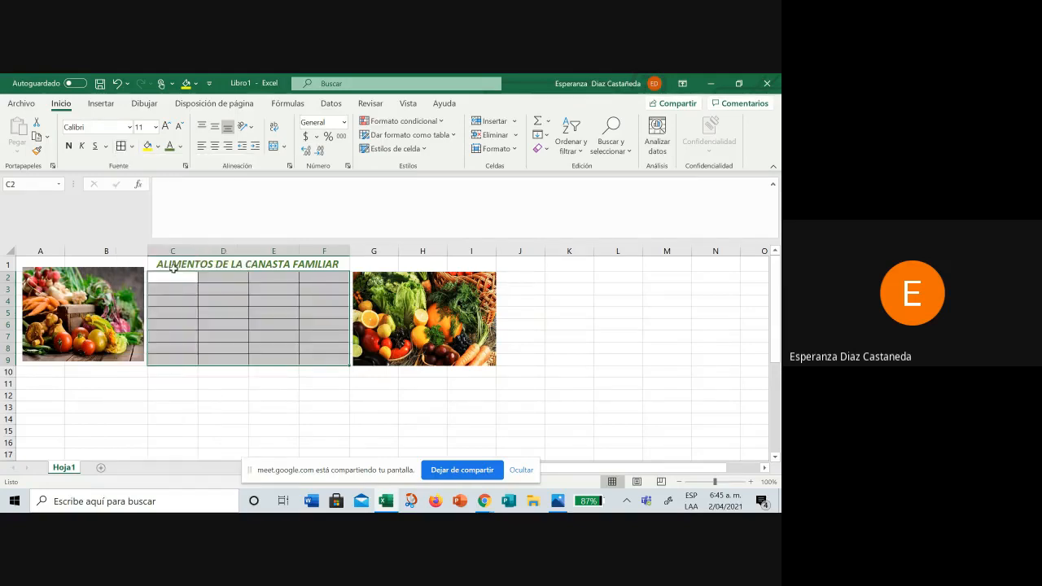
Step: List MANZANA, PERA and DURAZNO in cells C2 to C4 of the bordered grid
{"action": "left_click", "coordinate": [156, 301]}
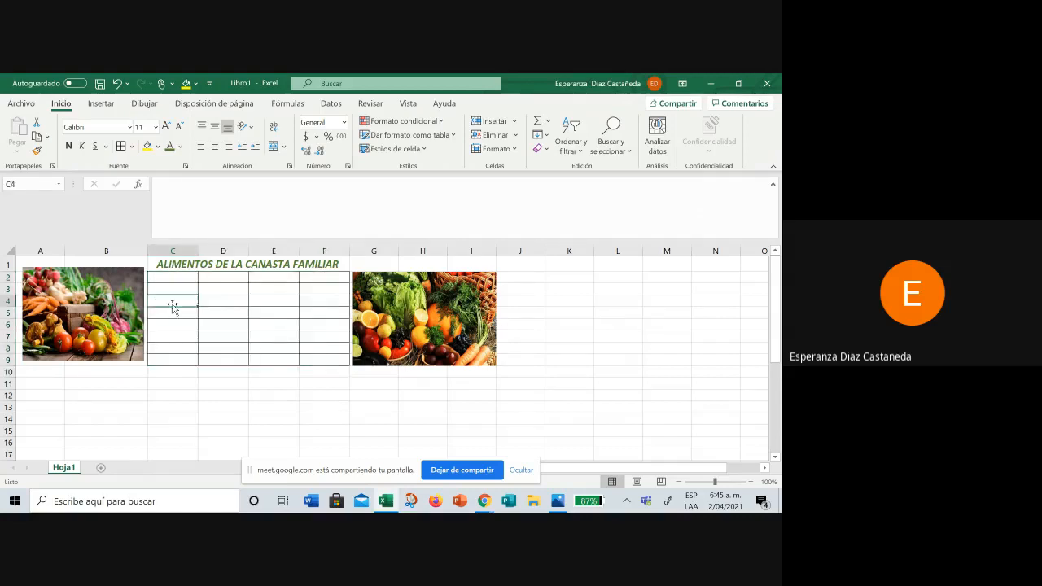
{"action": "left_click", "coordinate": [179, 278]}
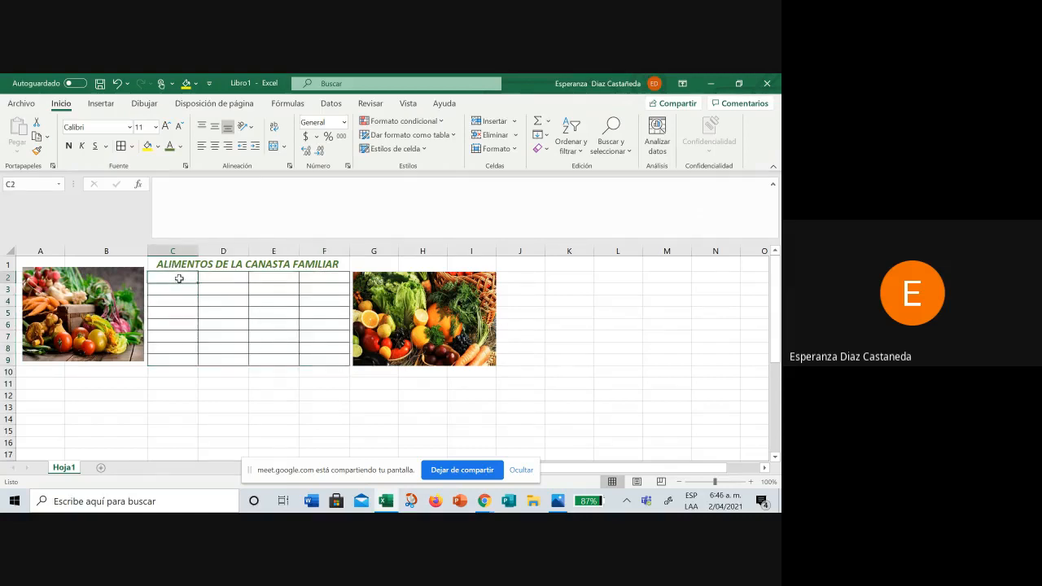
{"action": "type", "text": "MAN"}
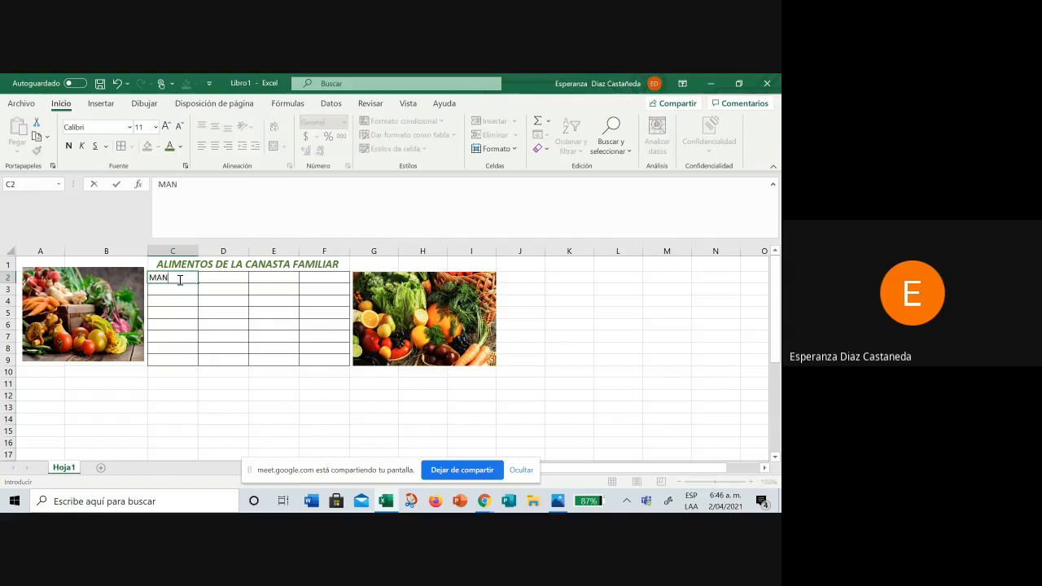
{"action": "type", "text": "ZANA"}
{"action": "key", "text": "Return"}
{"action": "type", "text": "PERA"}
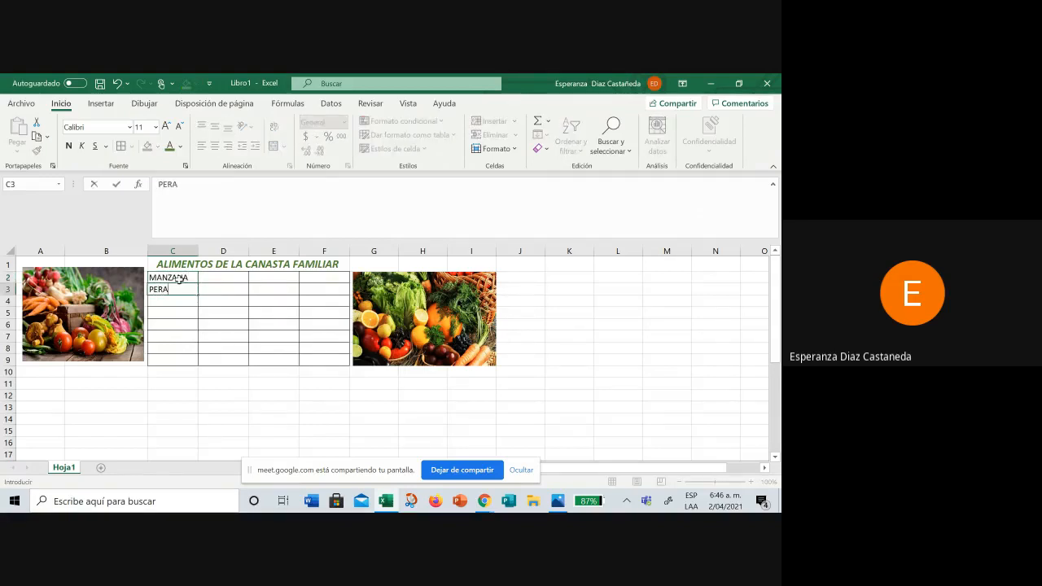
{"action": "key", "text": "Return"}
{"action": "type", "text": "D"}
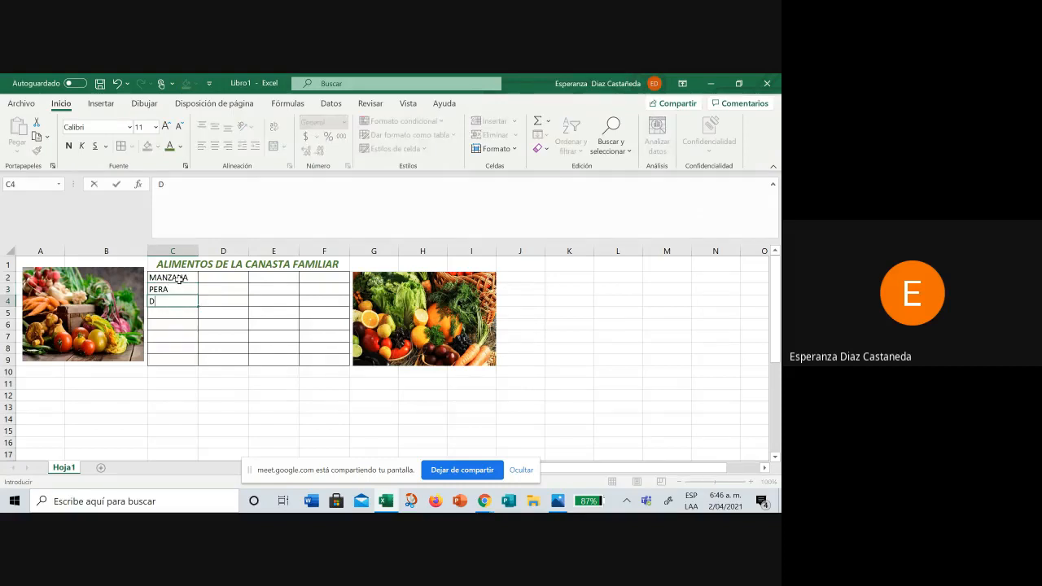
{"action": "type", "text": "URAZNO"}
{"action": "left_click", "coordinate": [96, 105]}
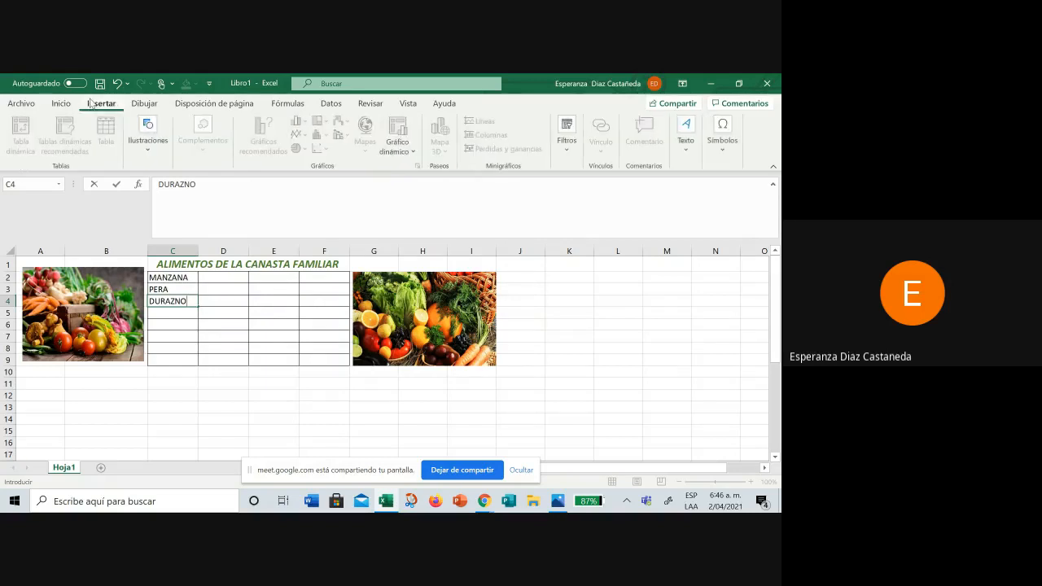
{"action": "left_click", "coordinate": [186, 344]}
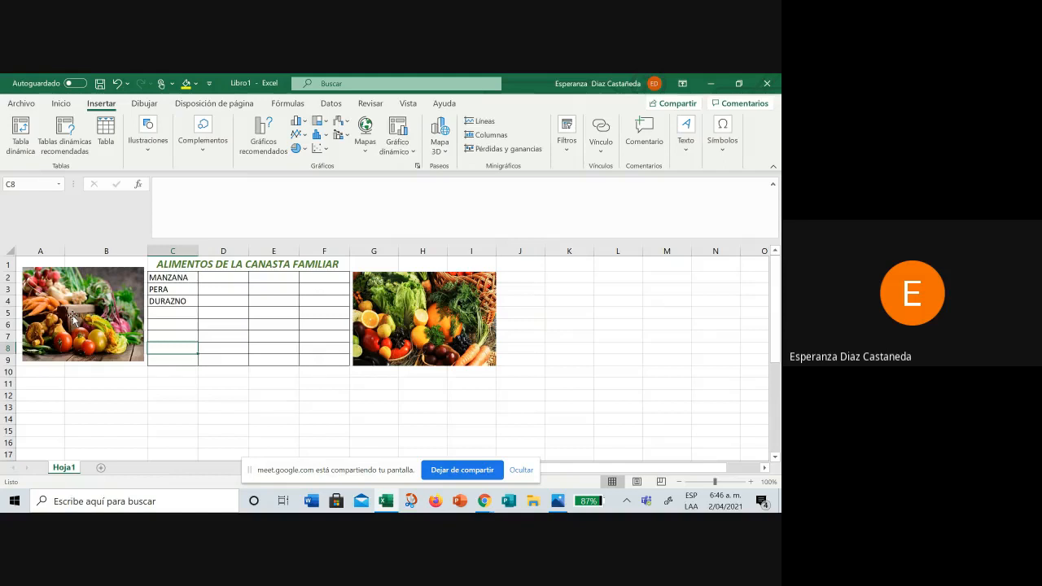
Step: Clear MANZANA from cell C2, leaving the other fruit names in place
{"action": "left_click", "coordinate": [278, 382]}
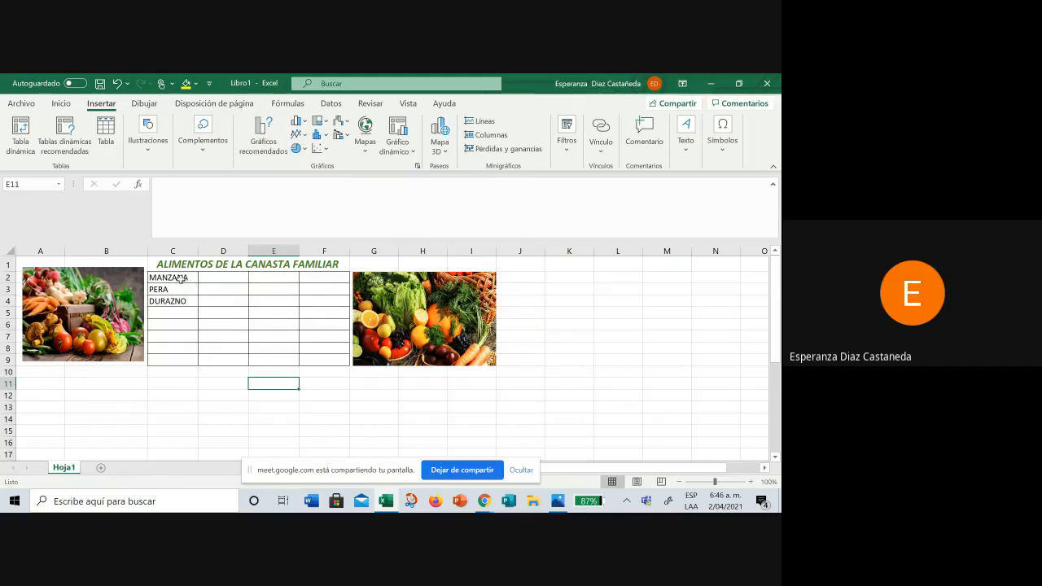
{"action": "left_click", "coordinate": [180, 278]}
{"action": "key", "text": "Delete"}
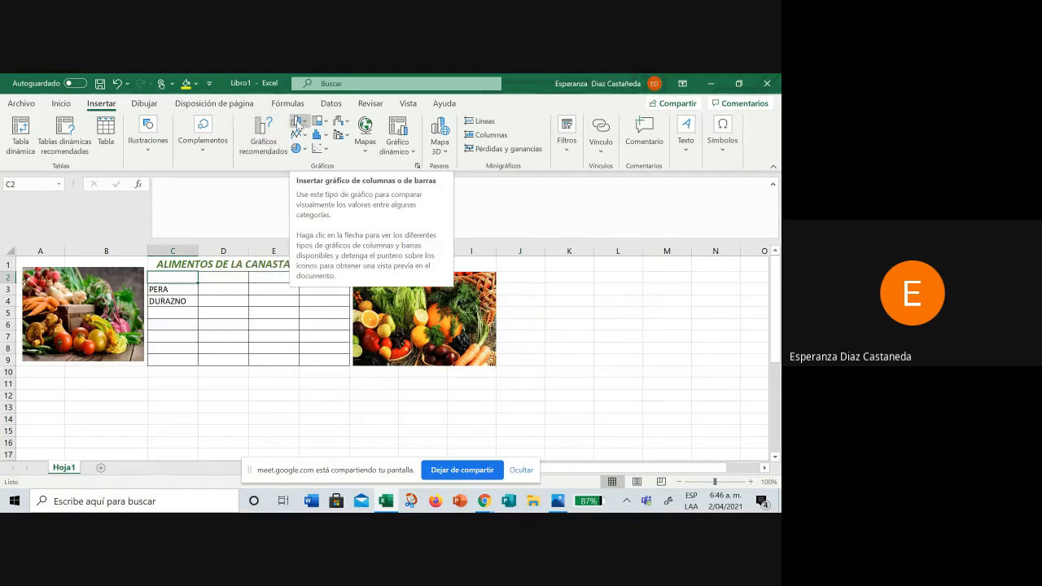
Step: Try a 3D clustered column chart based on the food list, and undo its insertion
{"action": "left_click", "coordinate": [297, 120]}
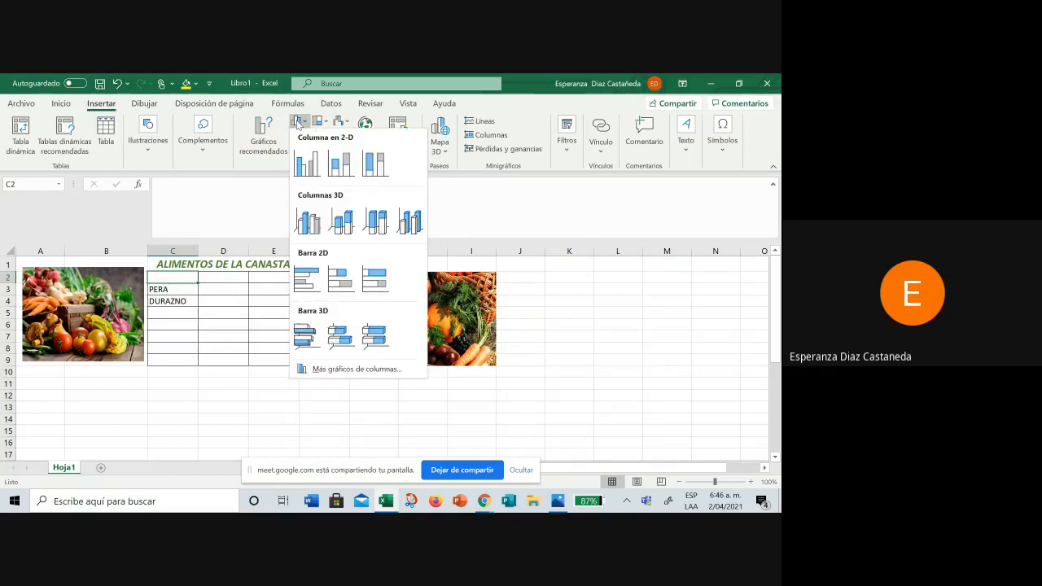
{"action": "left_click", "coordinate": [307, 223]}
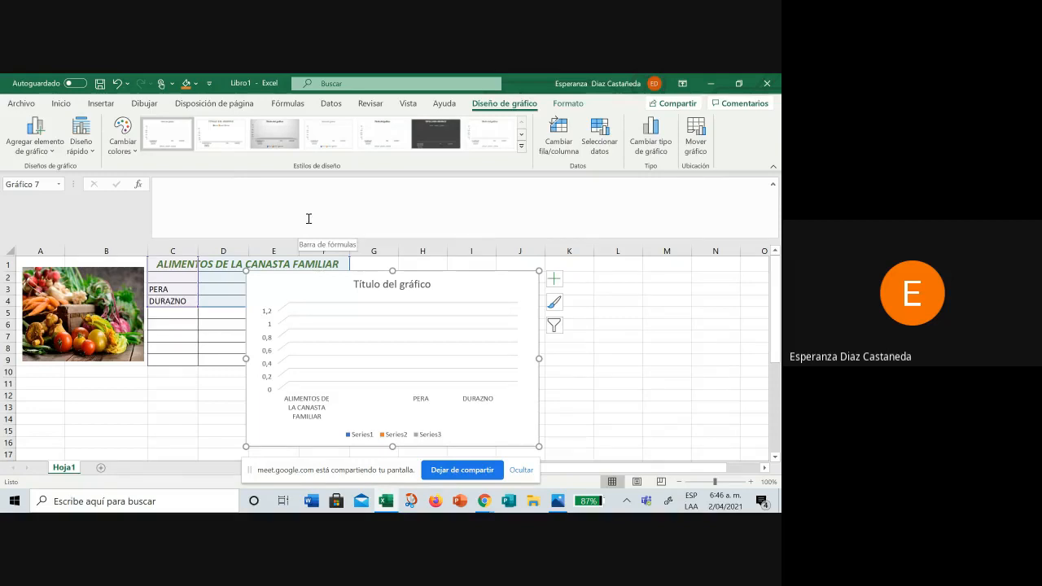
{"action": "left_click", "coordinate": [207, 283]}
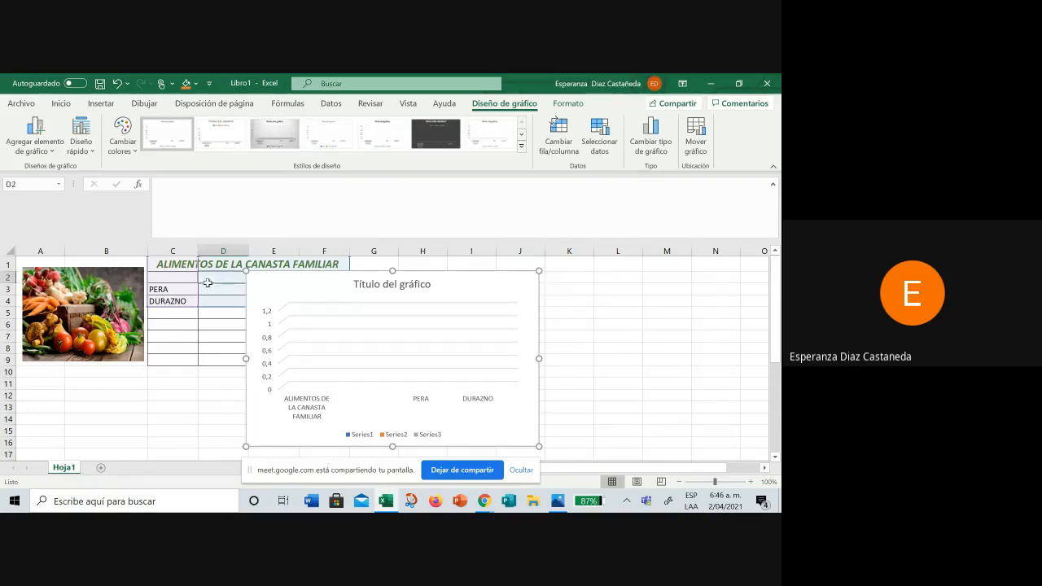
{"action": "left_click", "coordinate": [176, 266]}
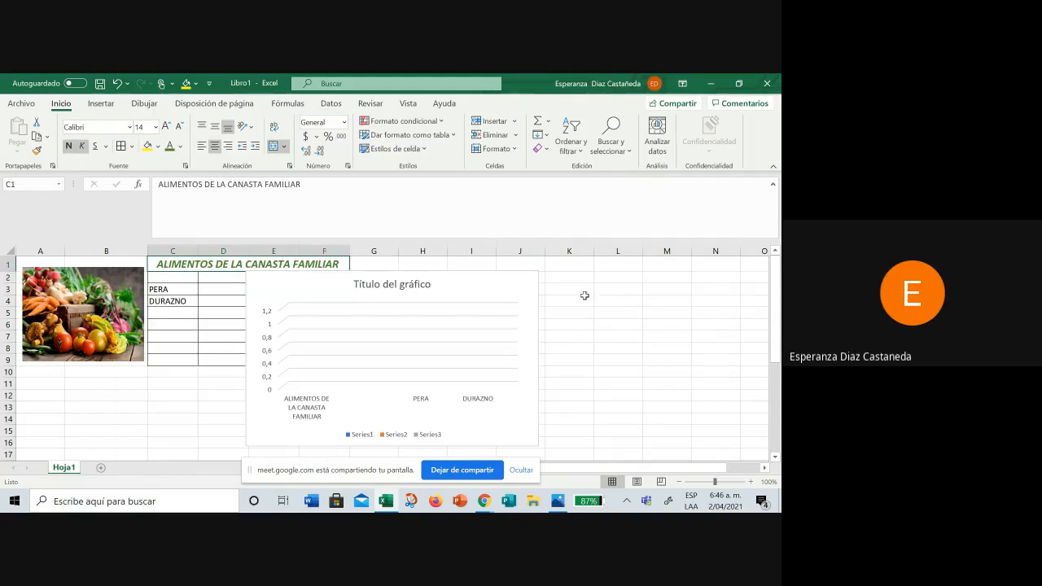
{"action": "left_click", "coordinate": [522, 469]}
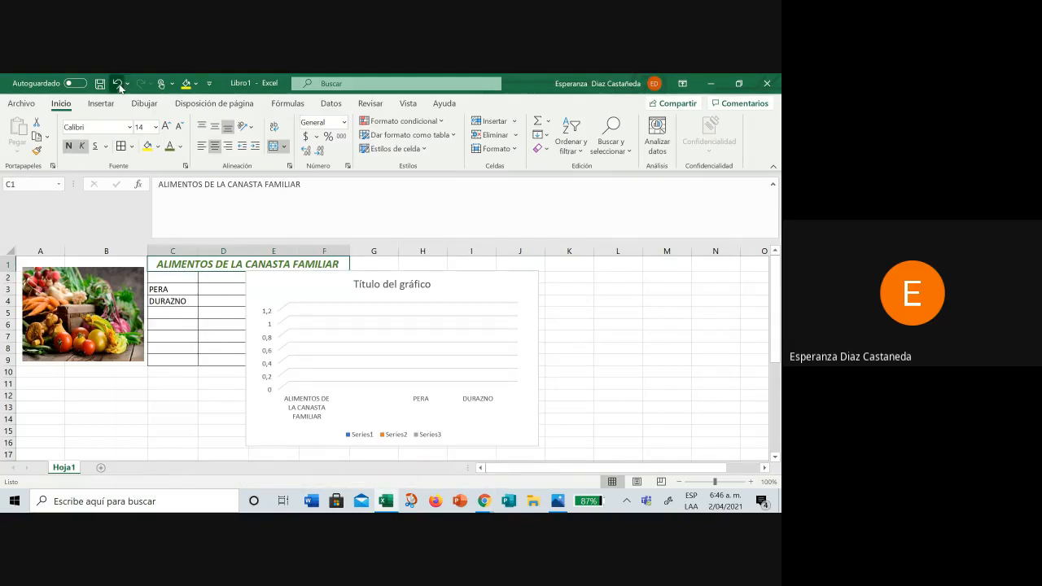
{"action": "left_click", "coordinate": [119, 85]}
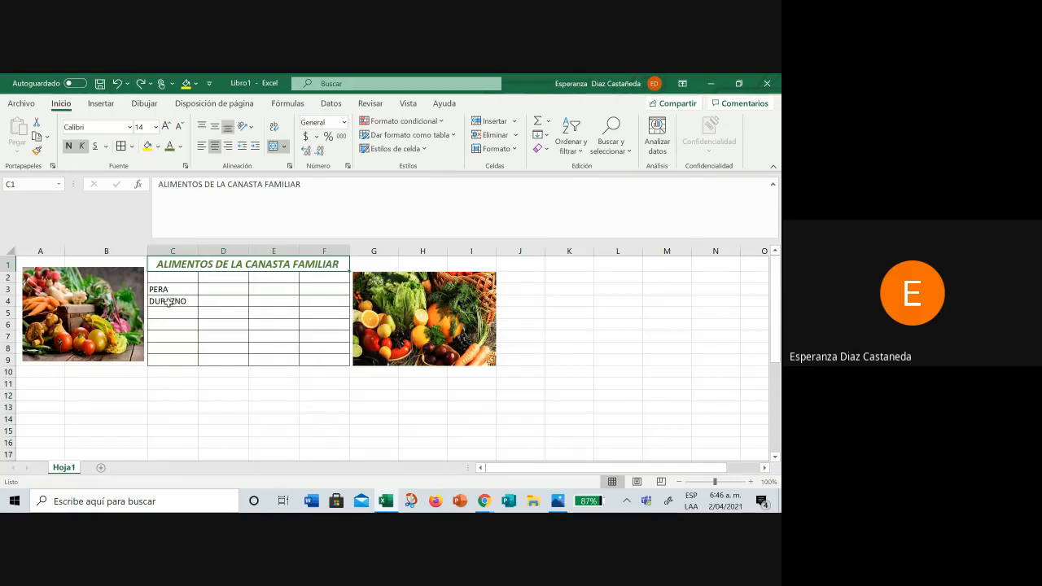
Step: Enter the heading VALOR in D2, with 1000 for PERA and 2000 for DURAZNO beneath it
{"action": "left_click", "coordinate": [226, 277]}
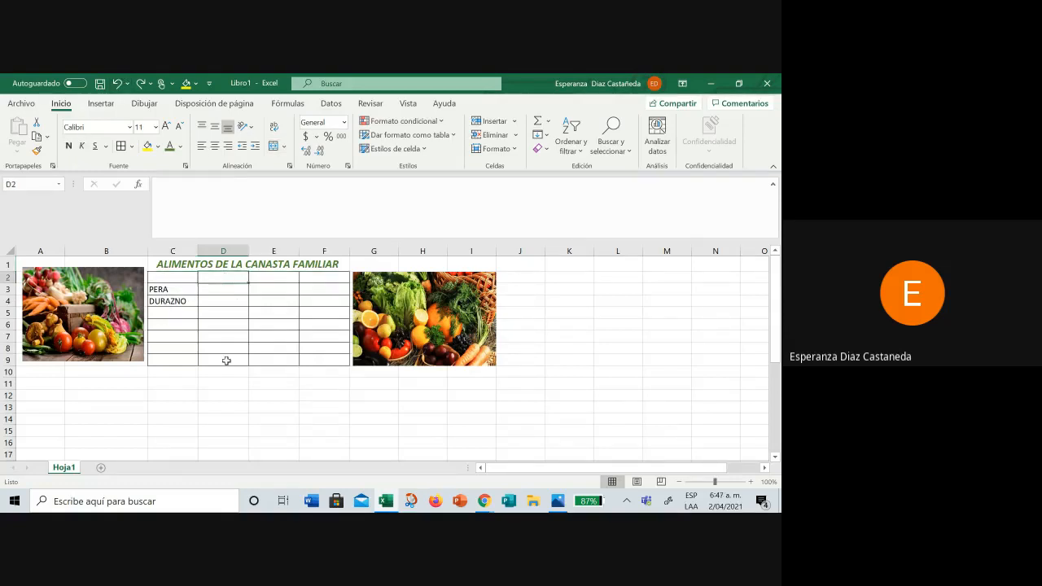
{"action": "type", "text": "VALOR"}
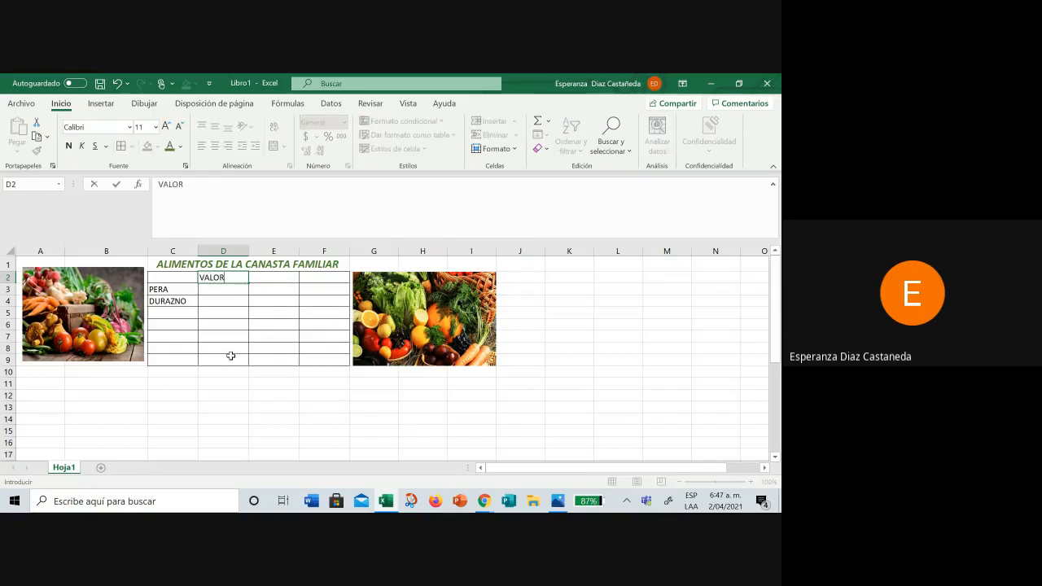
{"action": "key", "text": "Return"}
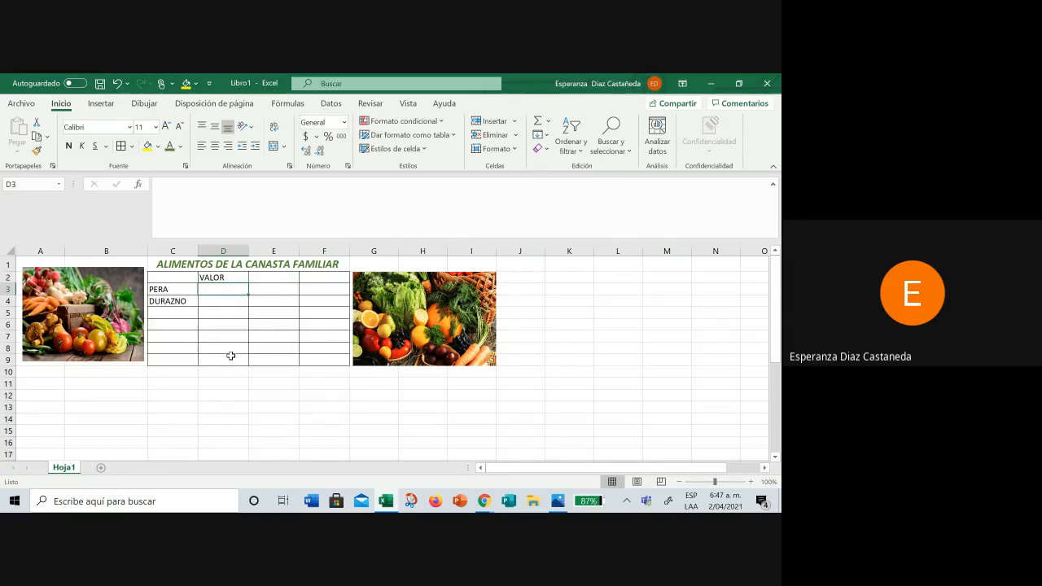
{"action": "type", "text": "1."}
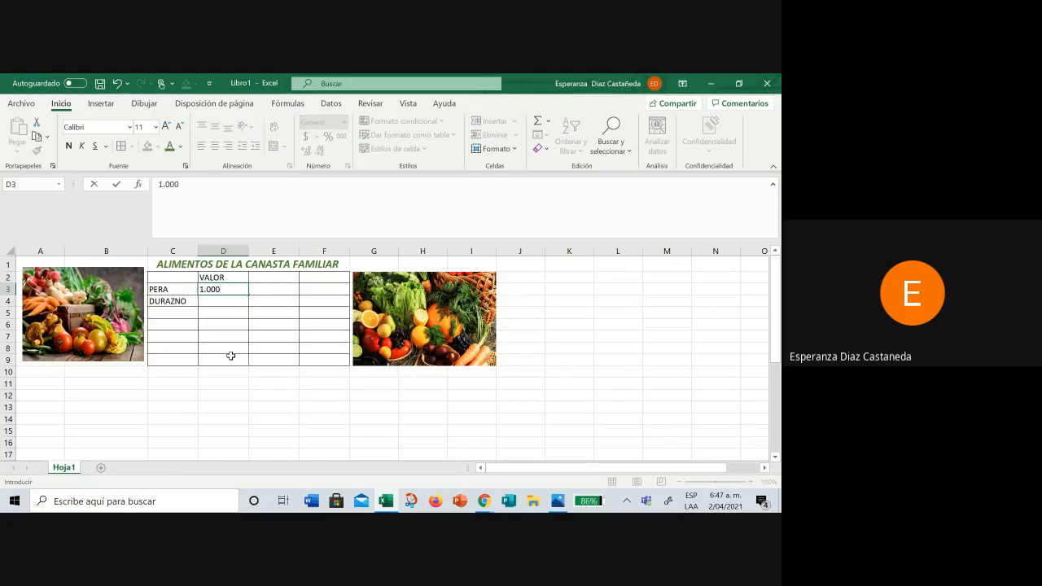
{"action": "key", "text": "BackSpace"}
{"action": "key", "text": "BackSpace"}
{"action": "type", "text": "00"}
{"action": "key", "text": "Return"}
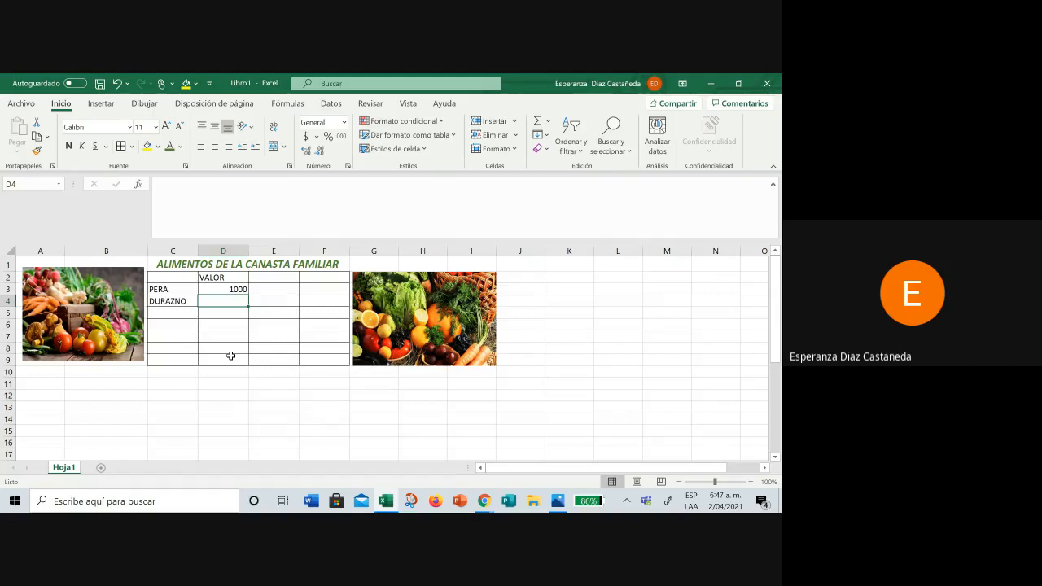
{"action": "type", "text": "2000"}
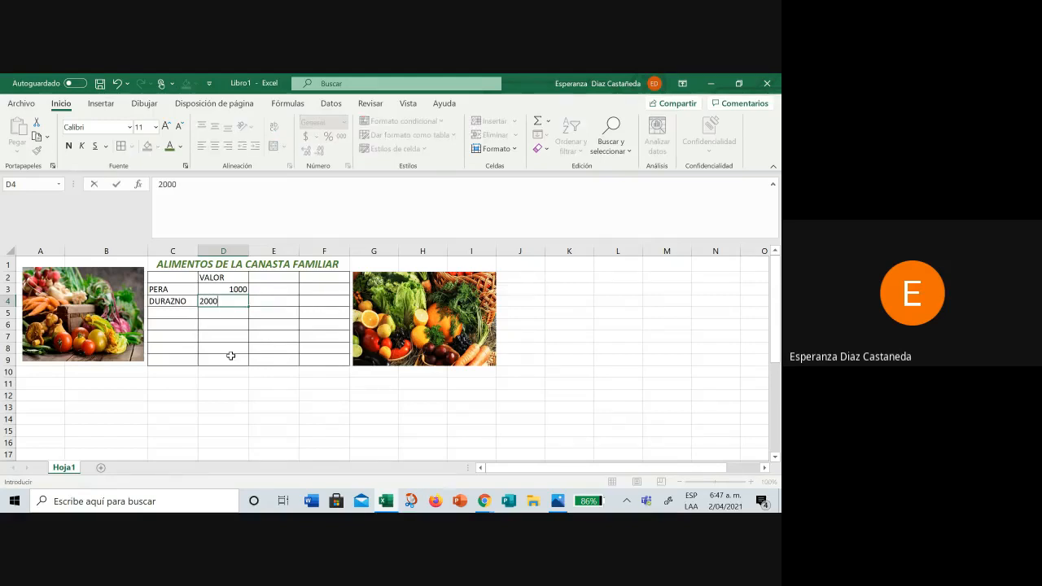
{"action": "left_click", "coordinate": [234, 349]}
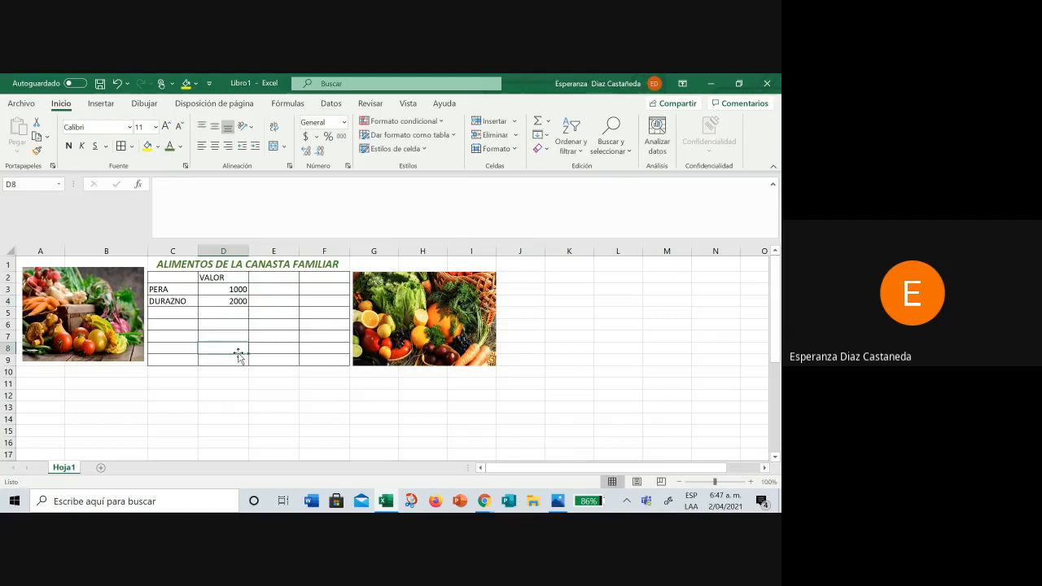
Step: Apply the Moneda number format to the whole of column D
{"action": "left_click", "coordinate": [228, 252]}
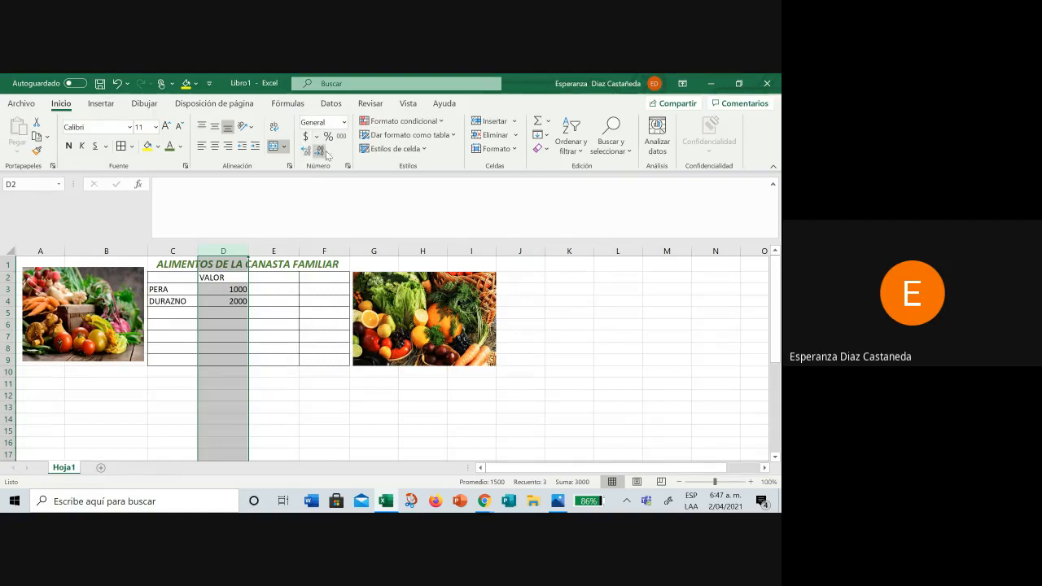
{"action": "left_click", "coordinate": [345, 122]}
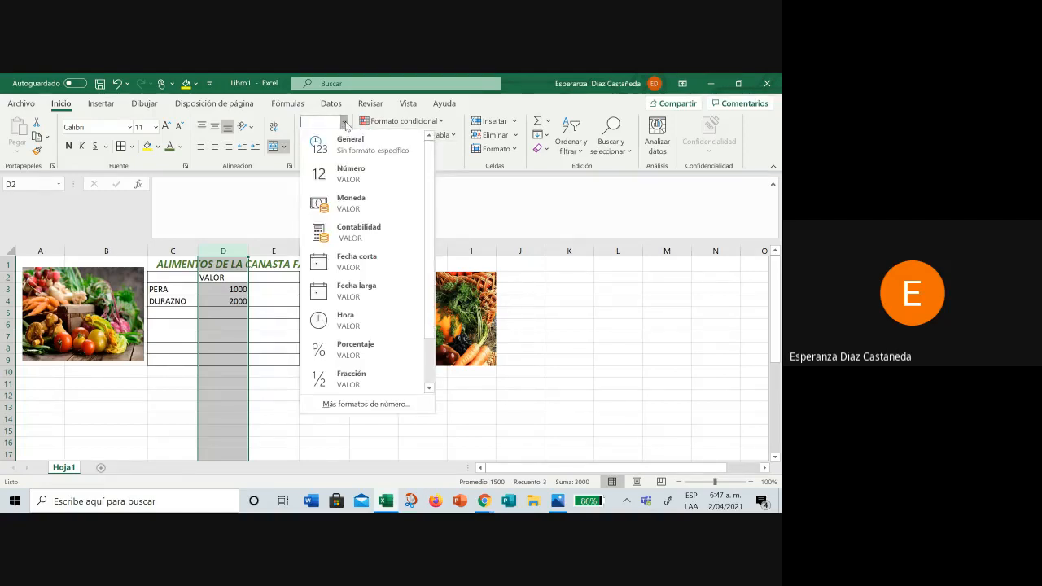
{"action": "left_click", "coordinate": [359, 202]}
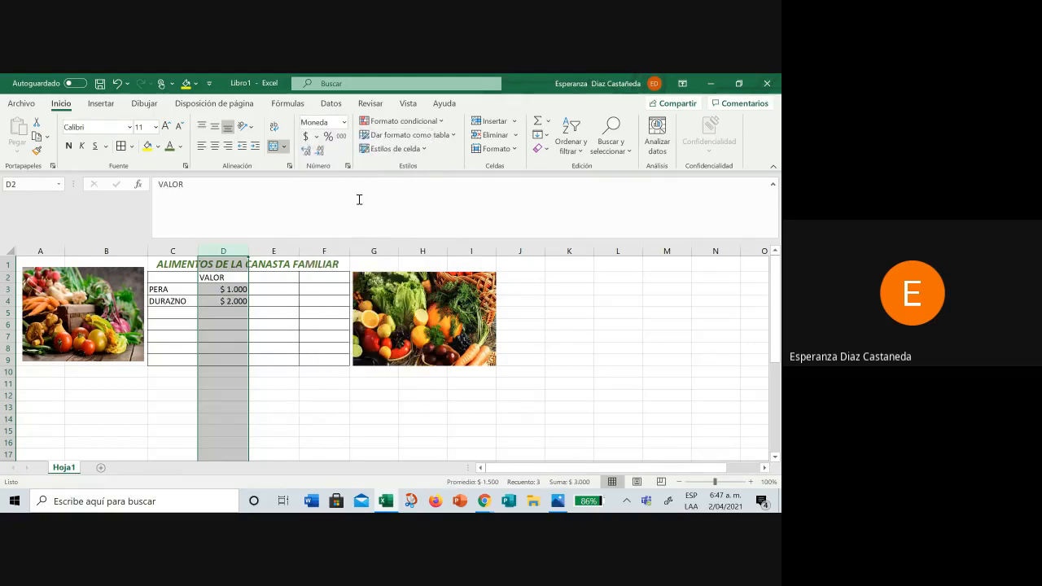
{"action": "left_click", "coordinate": [253, 352]}
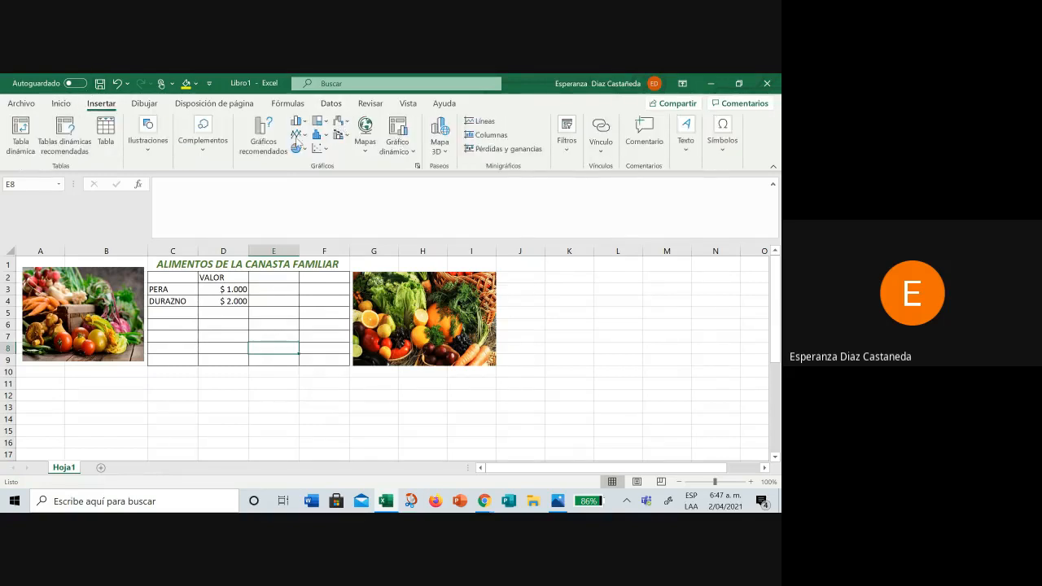
Step: Try inserting a 2D clustered column chart without selecting any data, and undo it
{"action": "left_click", "coordinate": [299, 121]}
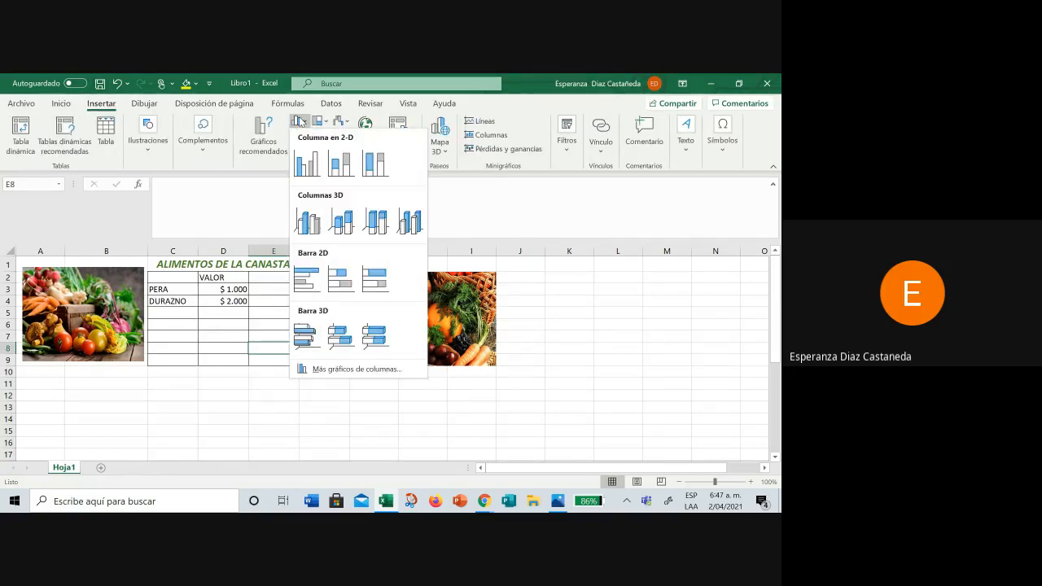
{"action": "left_click", "coordinate": [306, 163]}
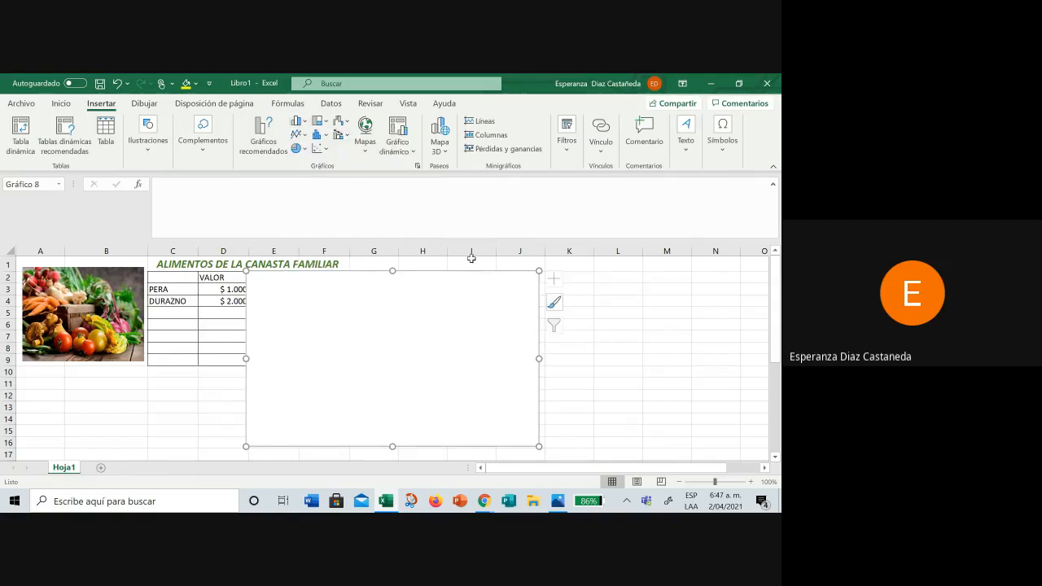
{"action": "left_click", "coordinate": [607, 290]}
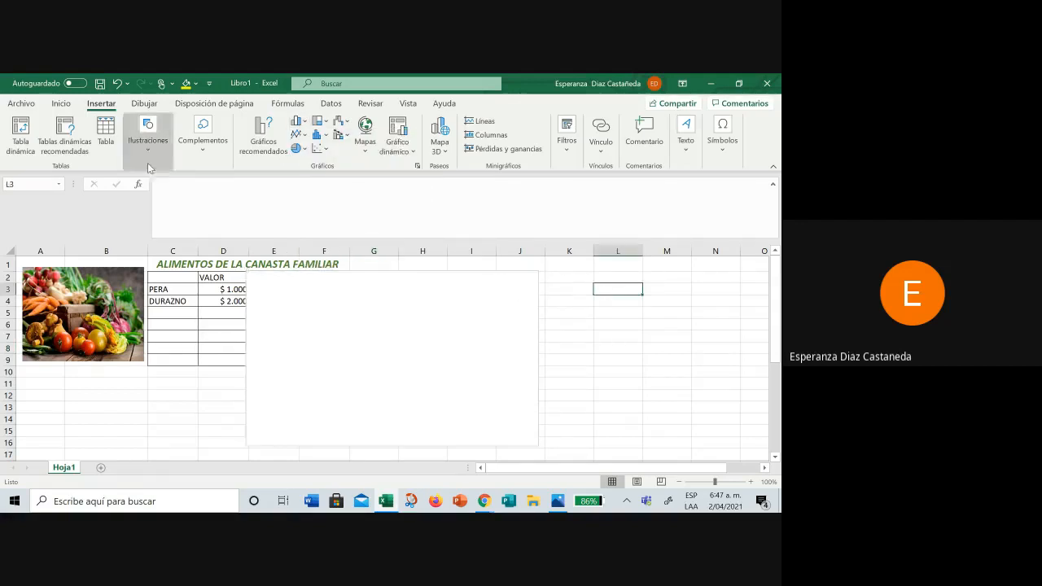
{"action": "left_click", "coordinate": [115, 83]}
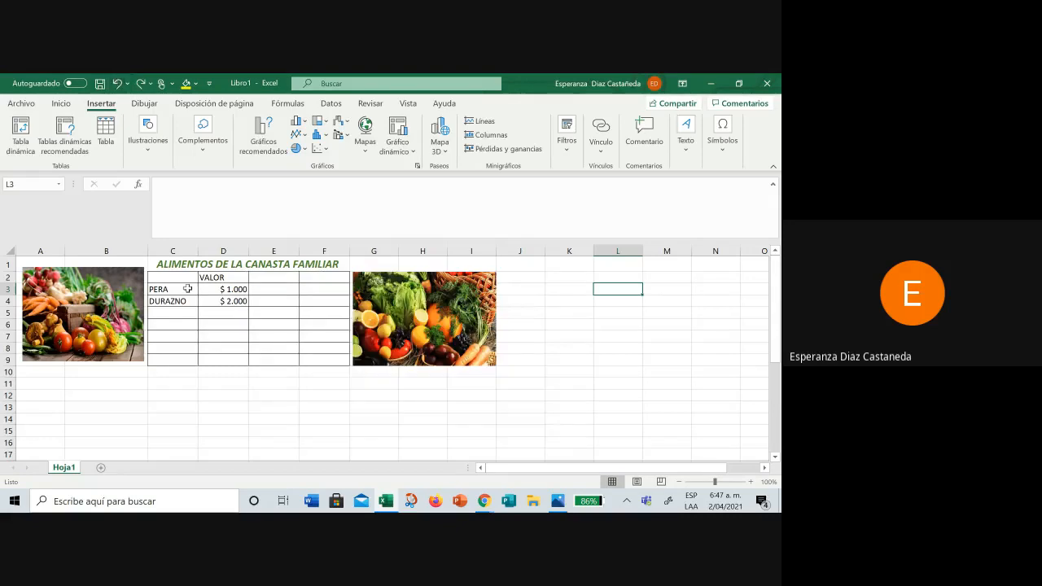
Step: Insert a 2D clustered column chart from the title and food values in C1:F4
{"action": "left_click_drag", "start_coordinate": [162, 263], "coordinate": [168, 299]}
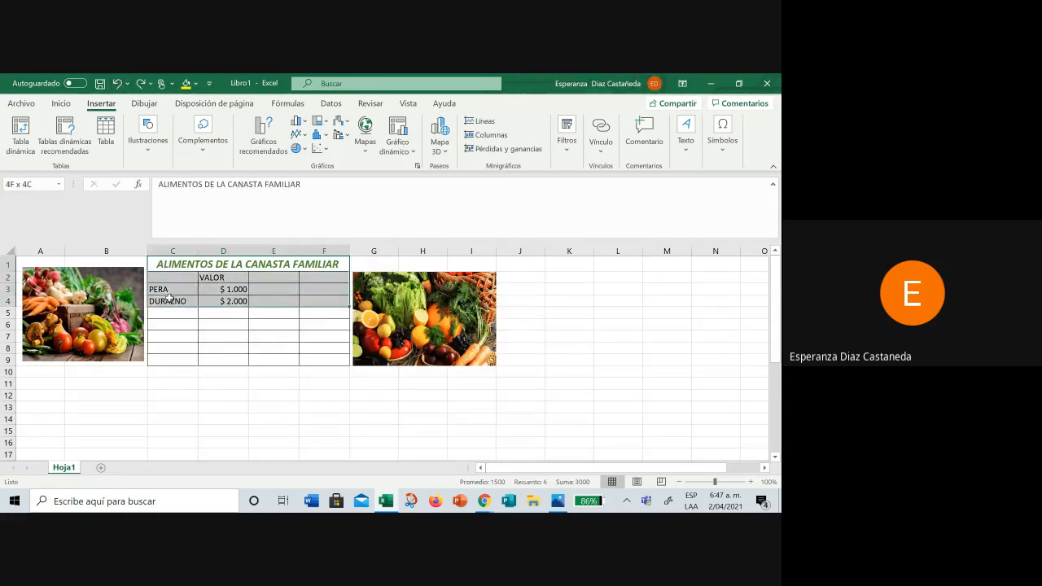
{"action": "left_click", "coordinate": [295, 122]}
{"action": "left_click", "coordinate": [307, 164]}
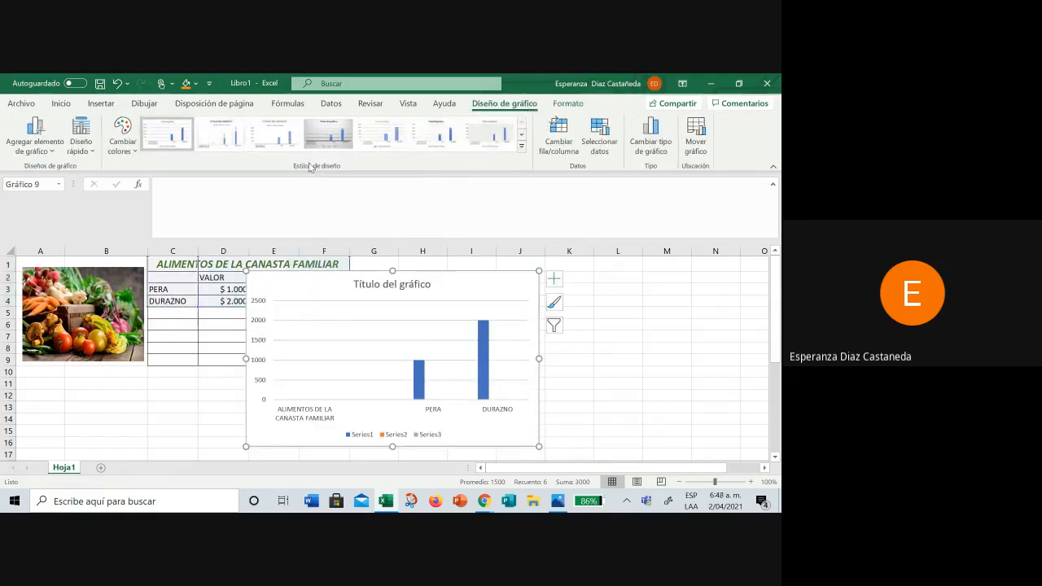
Step: Move the column chart off the grid into the empty area beside the second image, from about column J to O
{"action": "left_click_drag", "start_coordinate": [426, 286], "coordinate": [519, 303]}
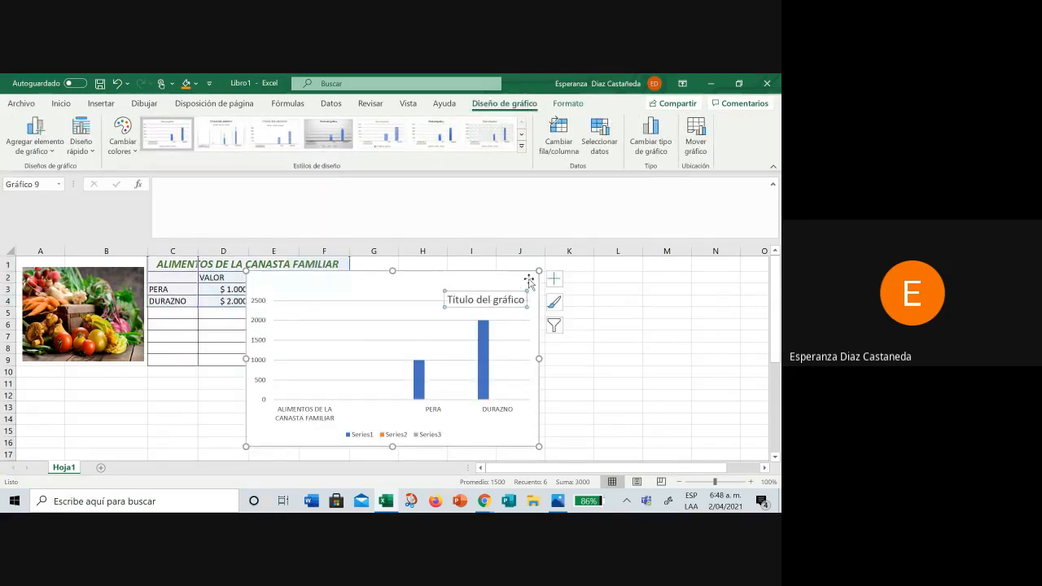
{"action": "left_click", "coordinate": [116, 83]}
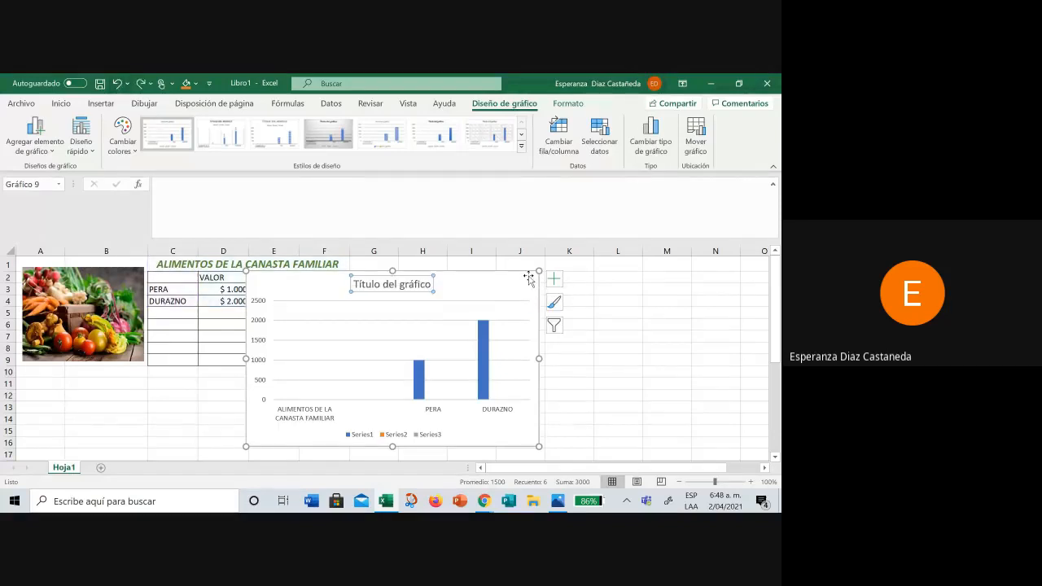
{"action": "left_click_drag", "start_coordinate": [529, 277], "coordinate": [618, 273]}
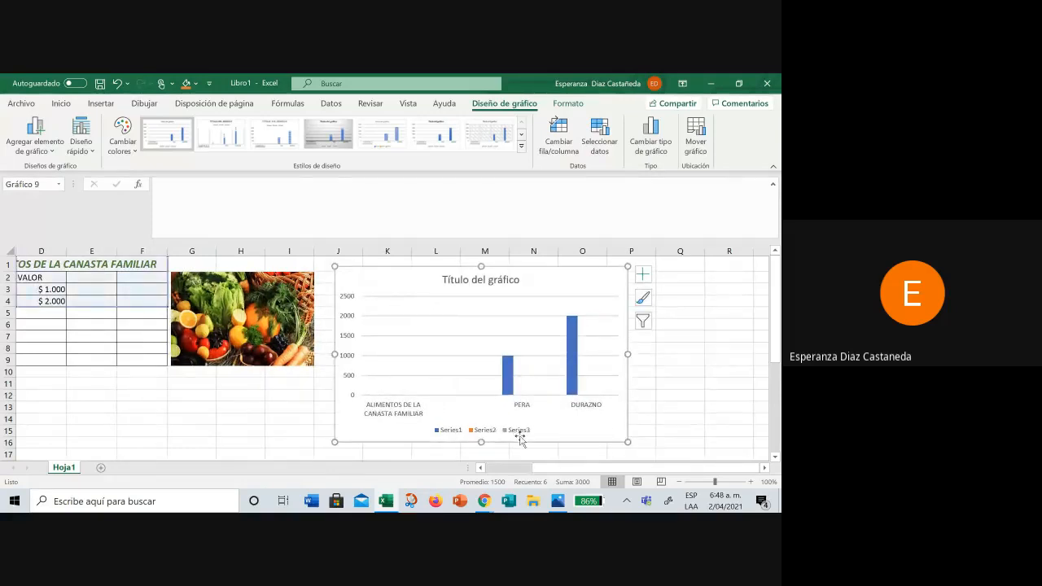
{"action": "left_click", "coordinate": [219, 405]}
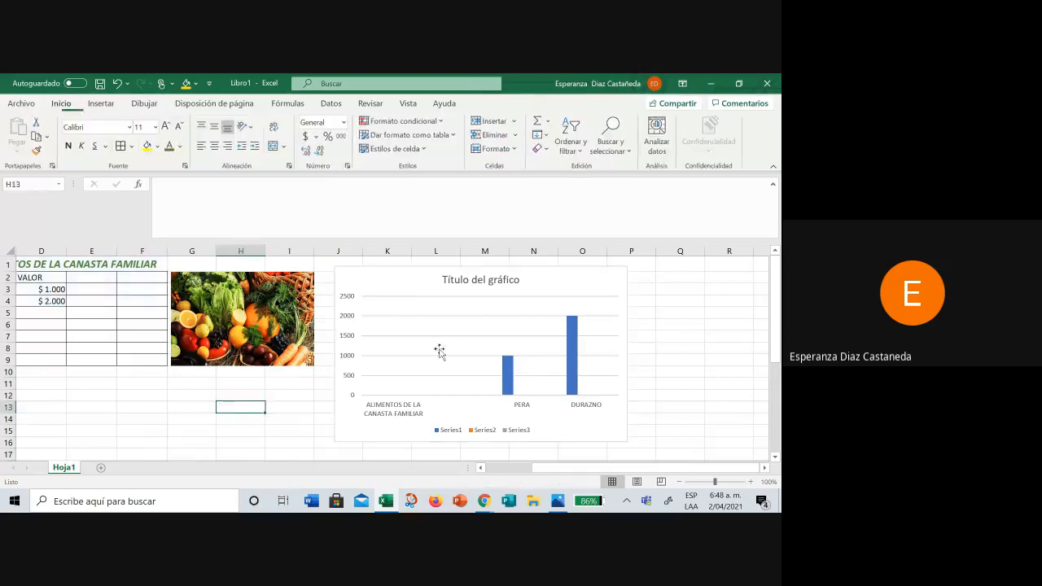
{"action": "left_click", "coordinate": [491, 280]}
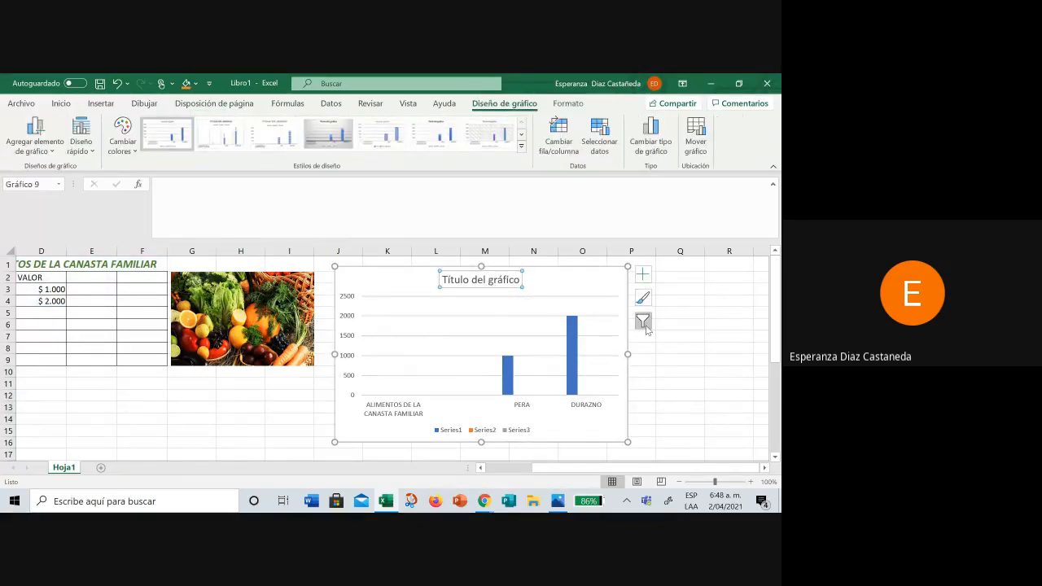
{"action": "left_click", "coordinate": [565, 290]}
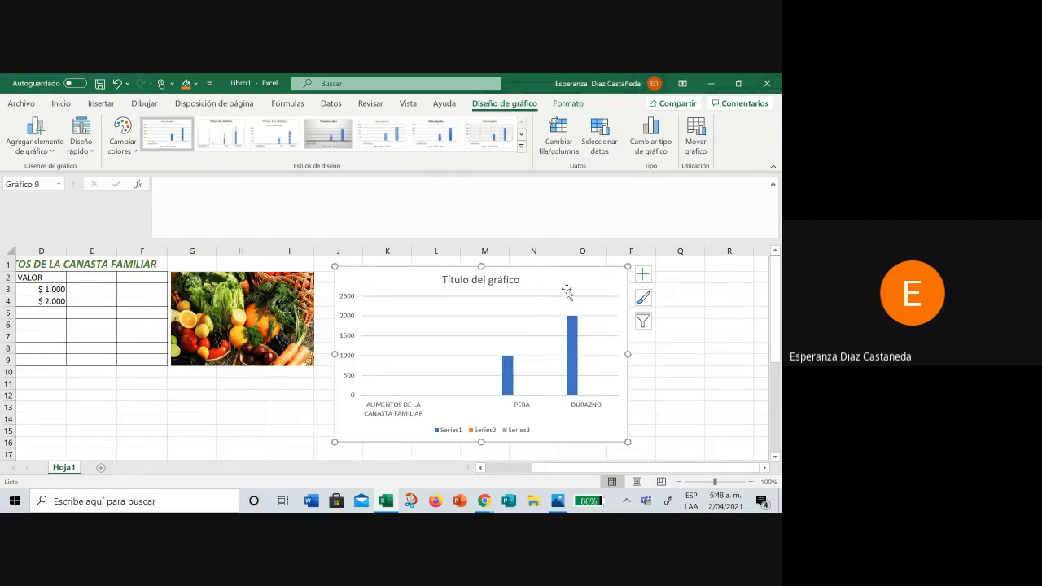
{"action": "right_click", "coordinate": [566, 290]}
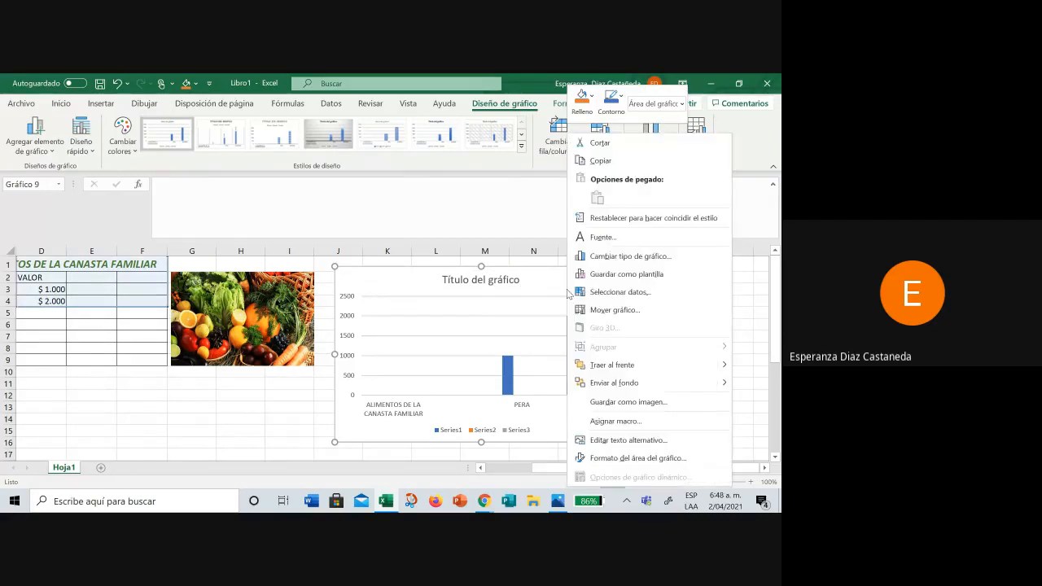
{"action": "key", "text": "Escape"}
Step: Replace the column chart's placeholder title with "PRODUCTOS DE LA CANASTA FAMILIAR"
{"action": "left_click", "coordinate": [495, 281]}
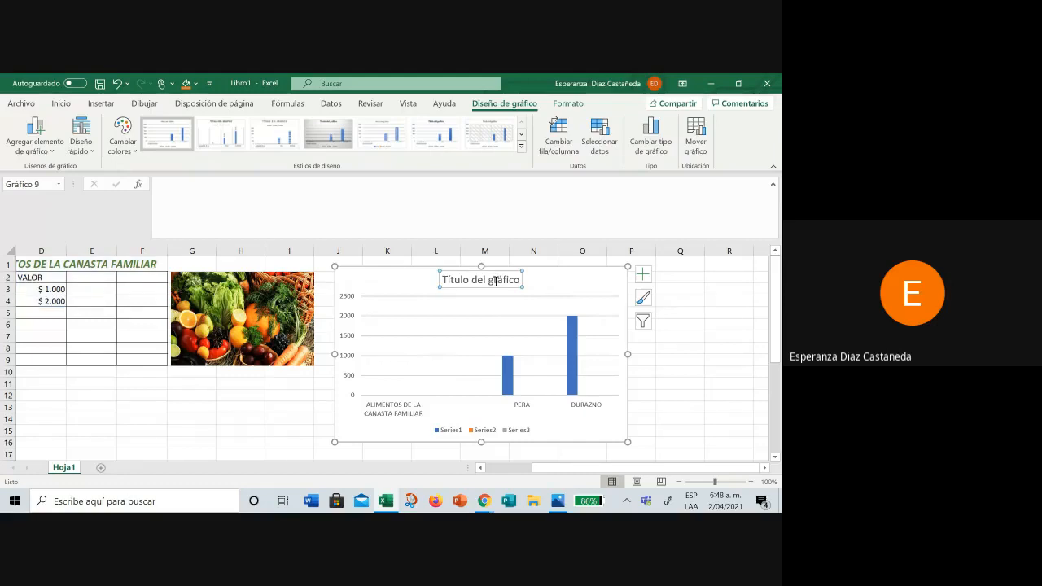
{"action": "left_click", "coordinate": [447, 280]}
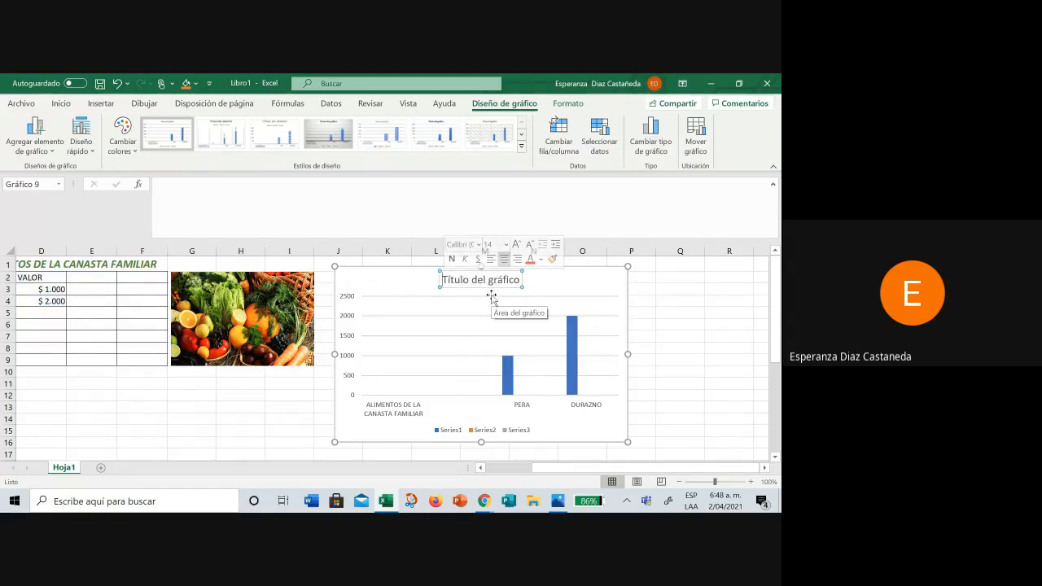
{"action": "key", "text": "Delete"}
{"action": "key", "text": "Delete"}
{"action": "key", "text": "Delete"}
{"action": "key", "text": "Delete"}
{"action": "key", "text": "Delete"}
{"action": "key", "text": "Delete"}
{"action": "key", "text": "Delete"}
{"action": "key", "text": "Delete"}
{"action": "key", "text": "Delete"}
{"action": "key", "text": "Delete"}
{"action": "key", "text": "Delete"}
{"action": "key", "text": "Delete"}
{"action": "key", "text": "Delete"}
{"action": "key", "text": "Delete"}
{"action": "key", "text": "Delete"}
{"action": "key", "text": "Delete"}
{"action": "key", "text": "Delete"}
{"action": "key", "text": "Delete"}
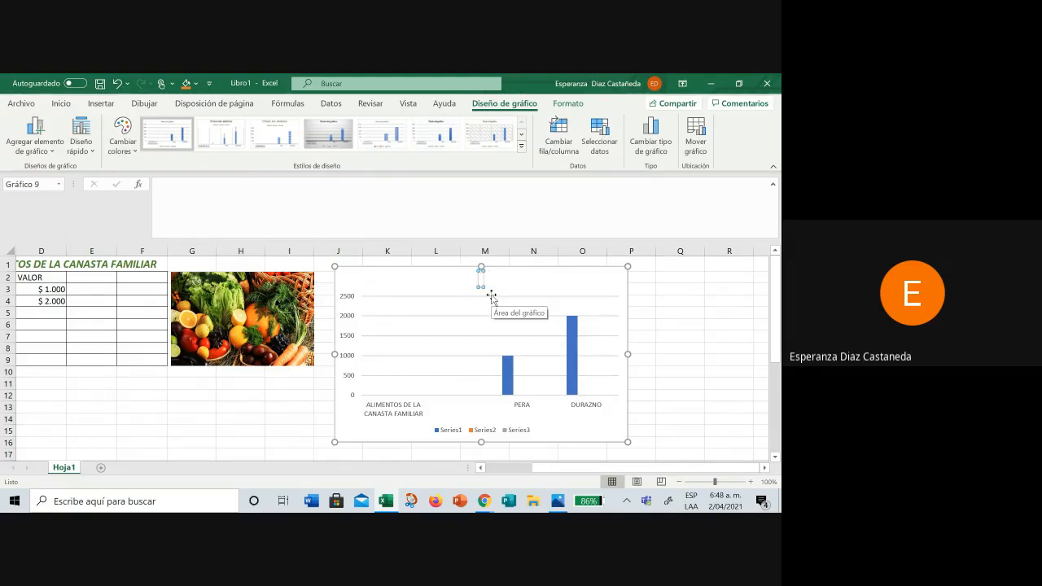
{"action": "type", "text": "PRODUCTO"}
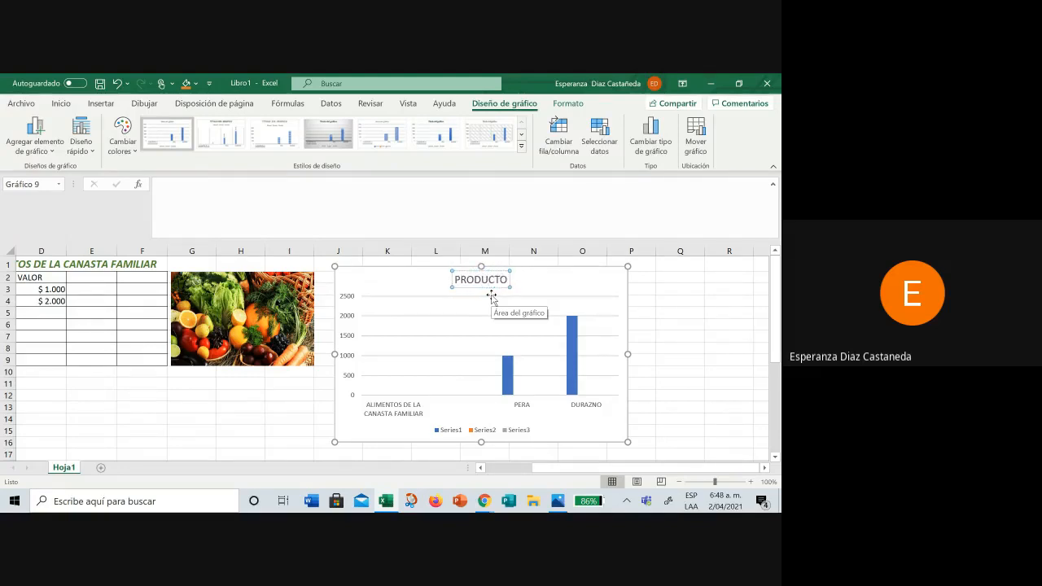
{"action": "type", "text": "S DE LA"}
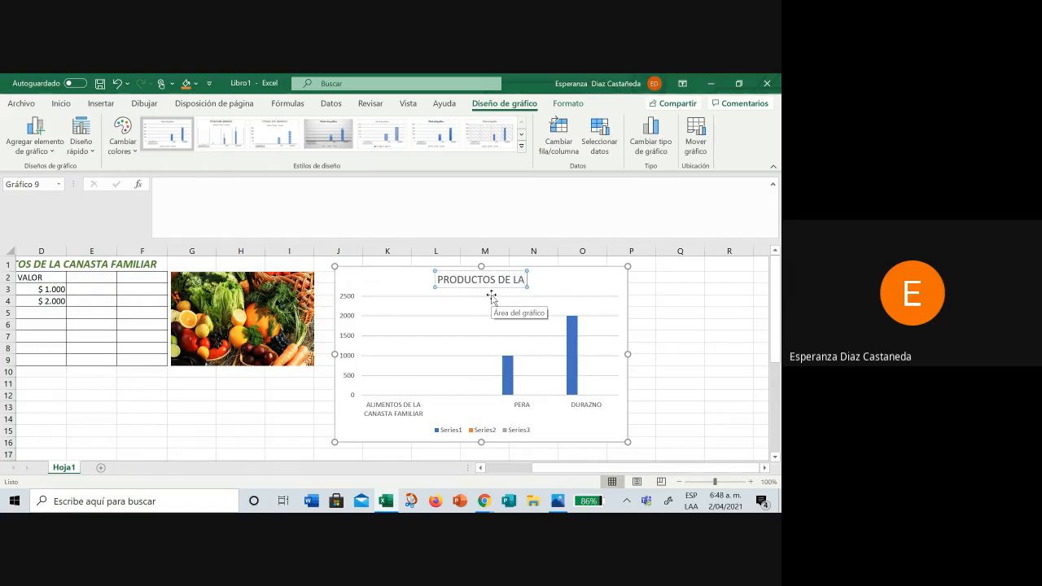
{"action": "type", "text": " CANASTA FA"}
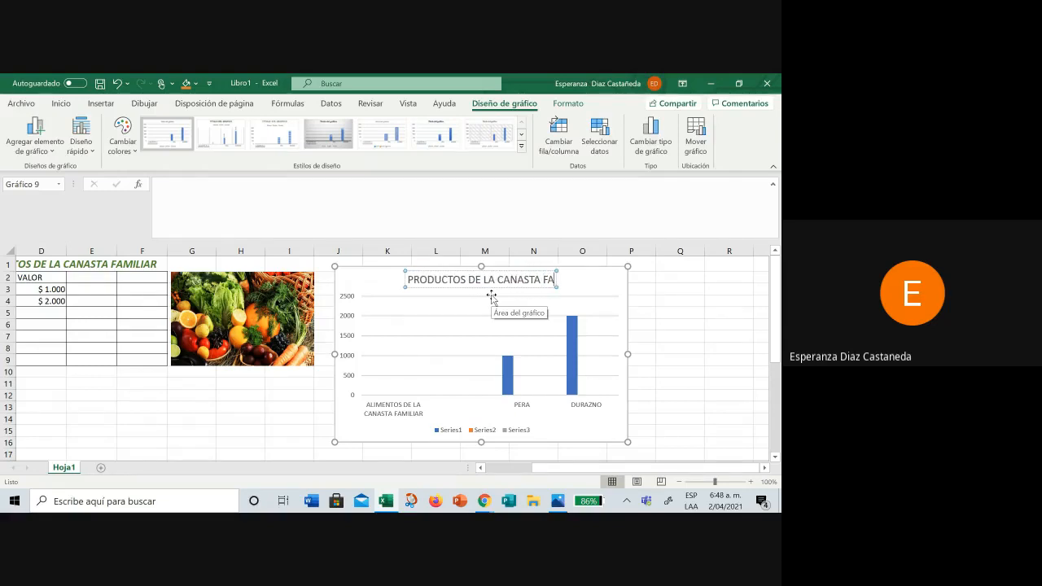
{"action": "type", "text": "MILIAR"}
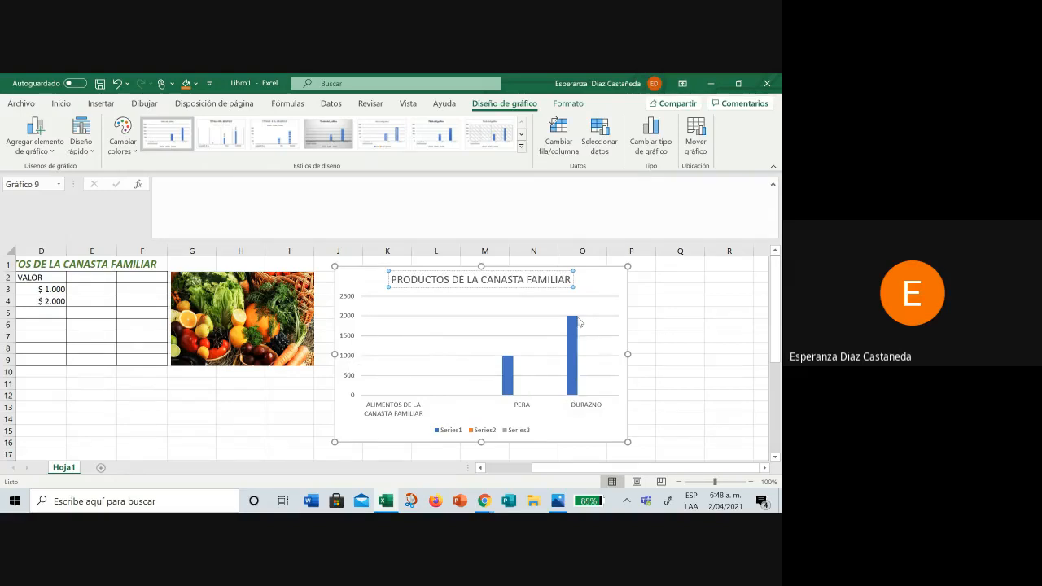
Step: Examine the horizontal axis's formatting and text options, and preview the available chart styles
{"action": "left_click", "coordinate": [397, 417]}
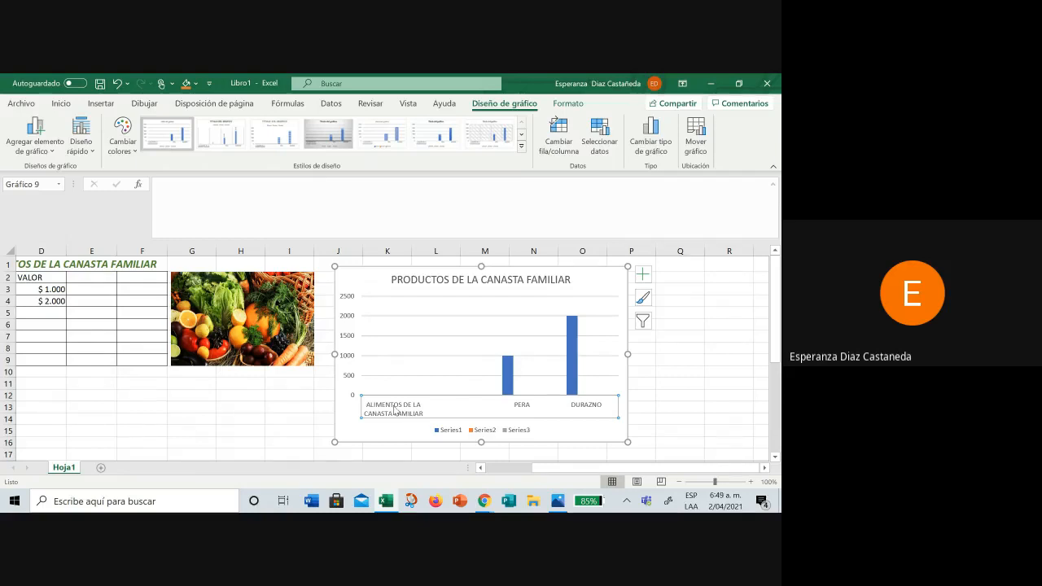
{"action": "double_click", "coordinate": [394, 409]}
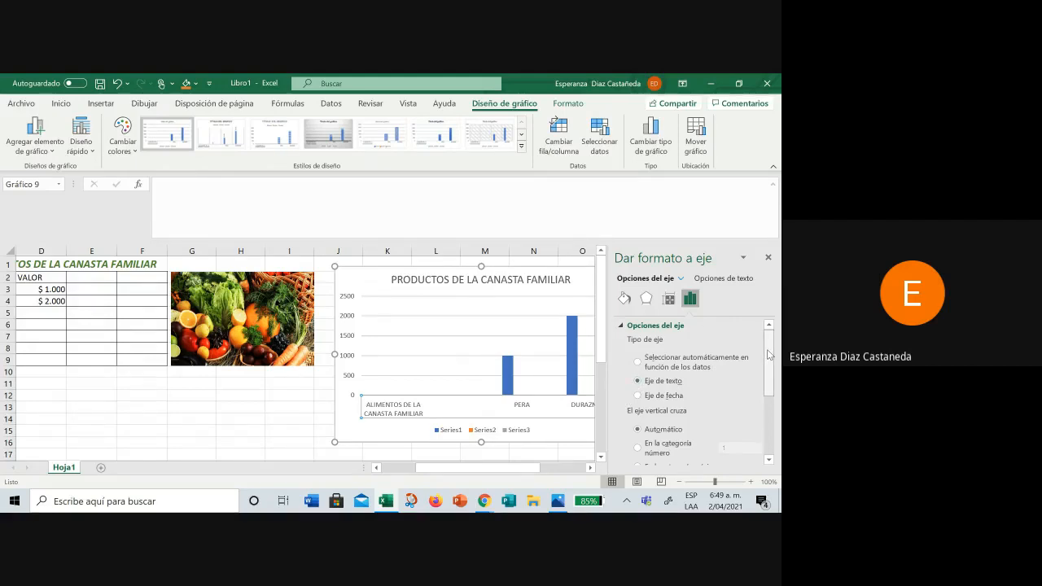
{"action": "left_click_drag", "start_coordinate": [768, 355], "coordinate": [770, 413]}
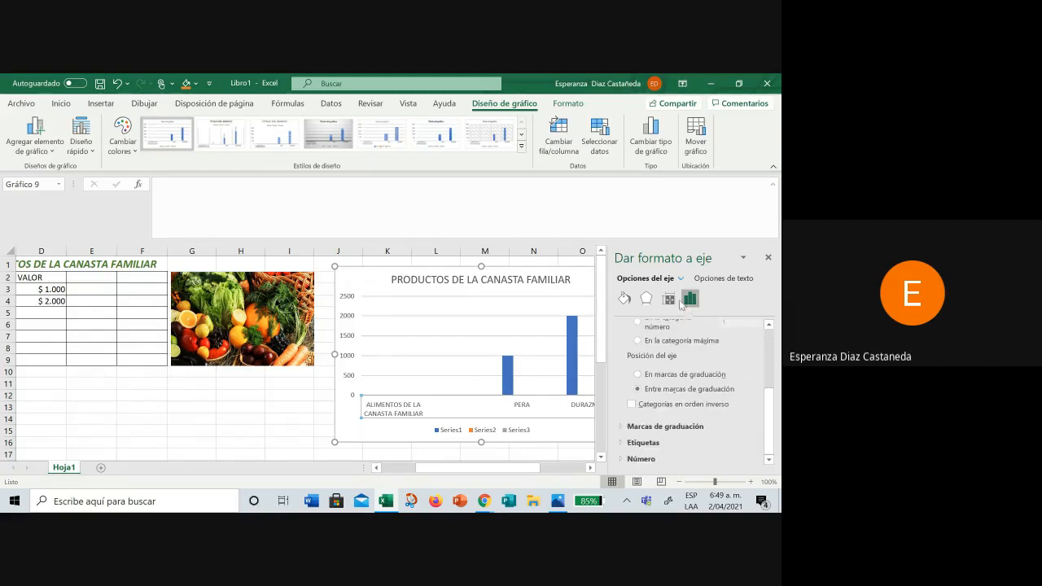
{"action": "left_click", "coordinate": [727, 279]}
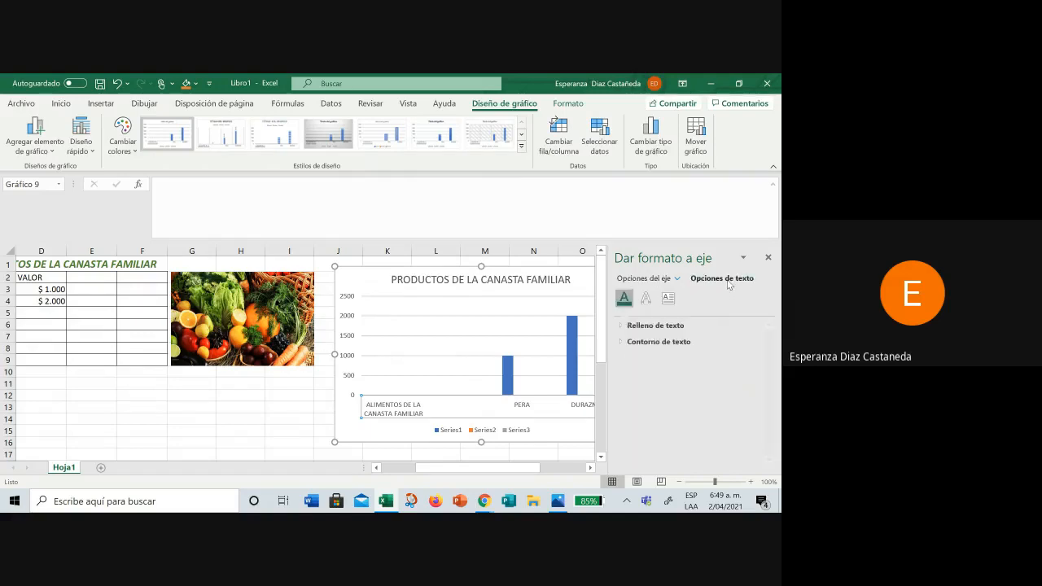
{"action": "left_click", "coordinate": [666, 327]}
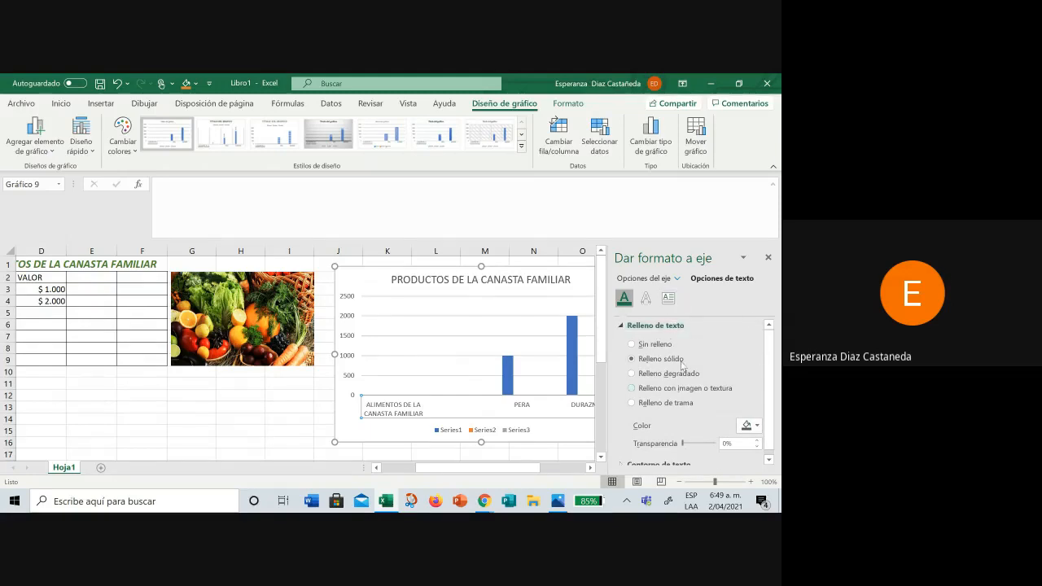
{"action": "left_click", "coordinate": [647, 298]}
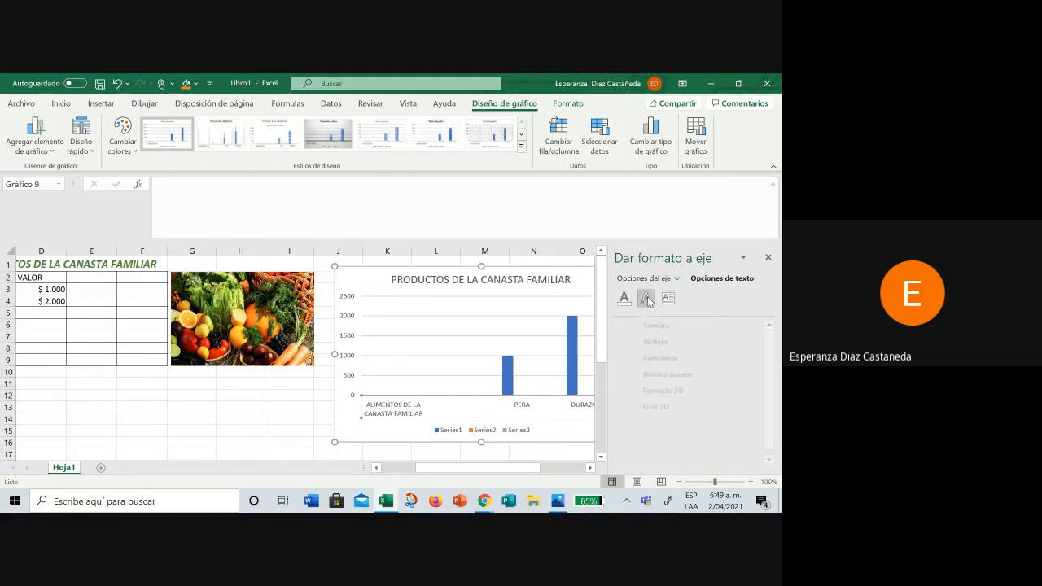
{"action": "left_click", "coordinate": [768, 257]}
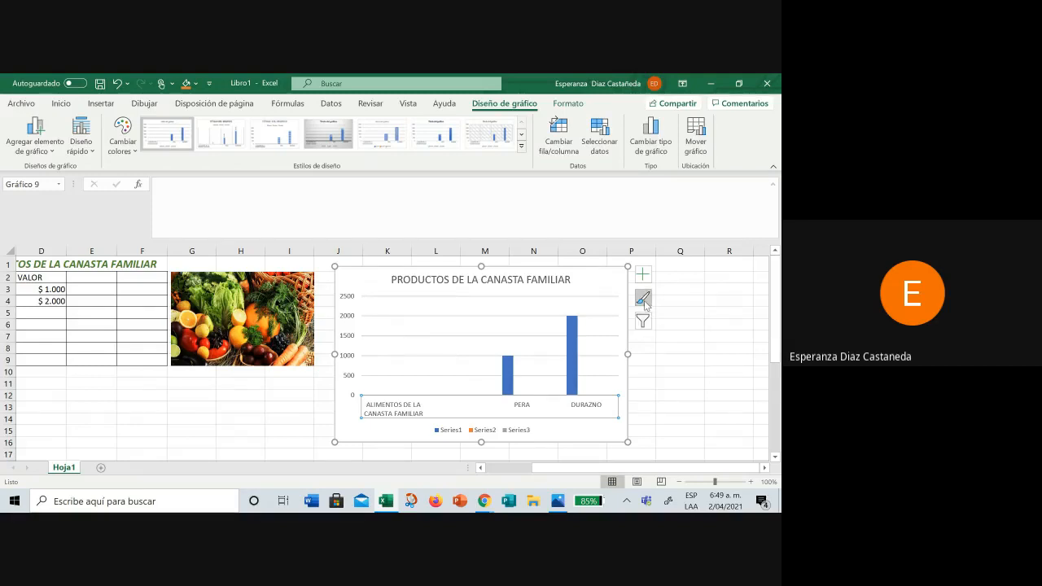
{"action": "left_click", "coordinate": [644, 301]}
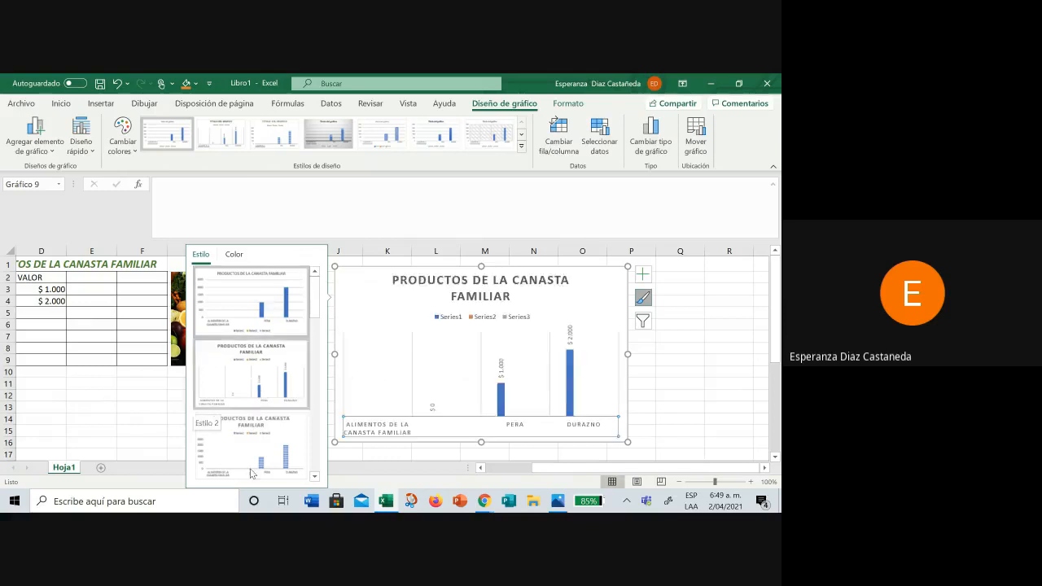
{"action": "left_click", "coordinate": [736, 392]}
Step: In the chart's data source, exclude the ALIMENTOS DE LA CANASTA FAMILIAR, PERA and DURAZNO categories and remove Series1
{"action": "left_click", "coordinate": [409, 415]}
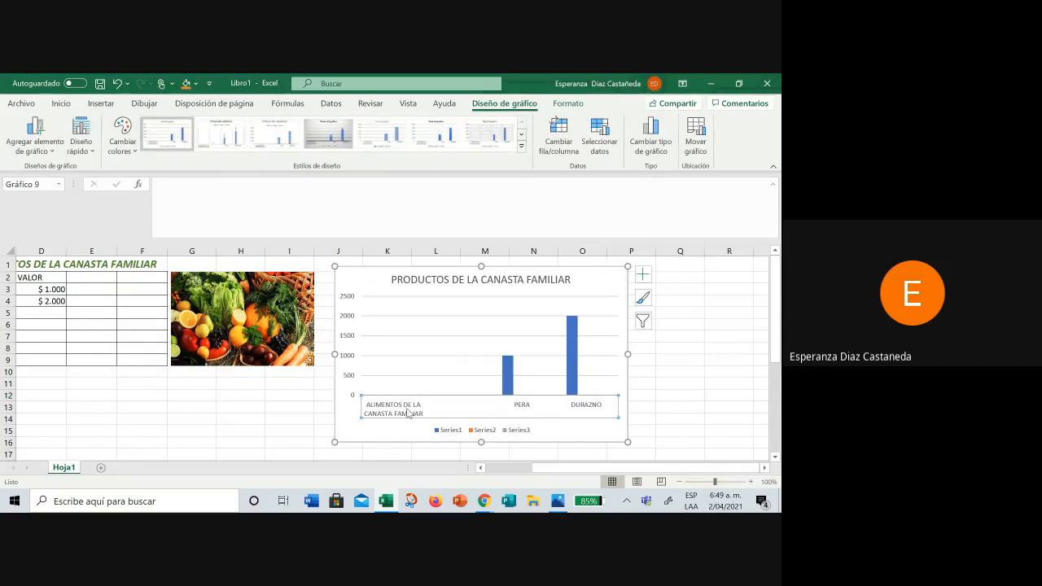
{"action": "right_click", "coordinate": [408, 414]}
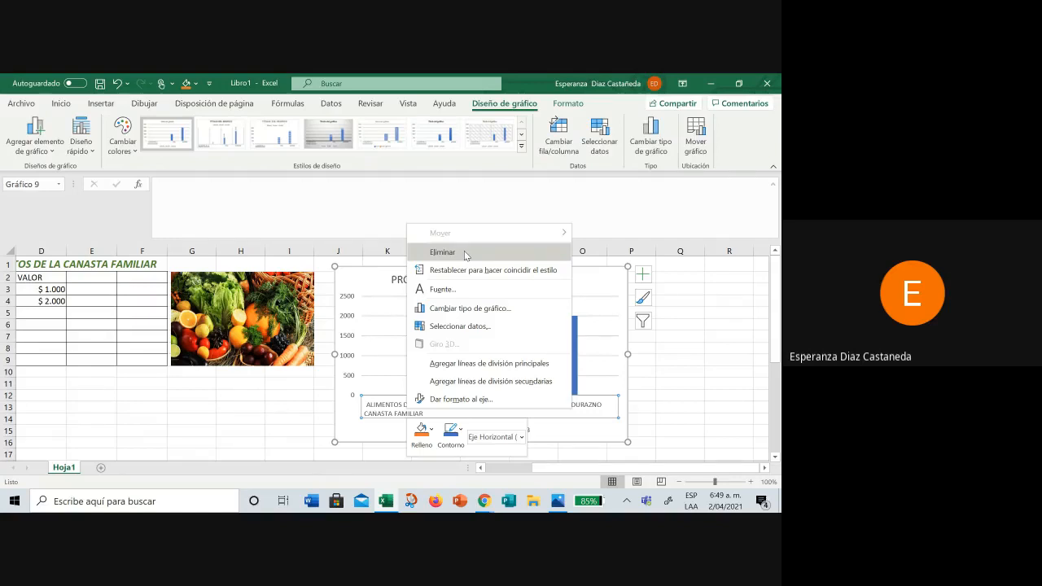
{"action": "left_click", "coordinate": [453, 325]}
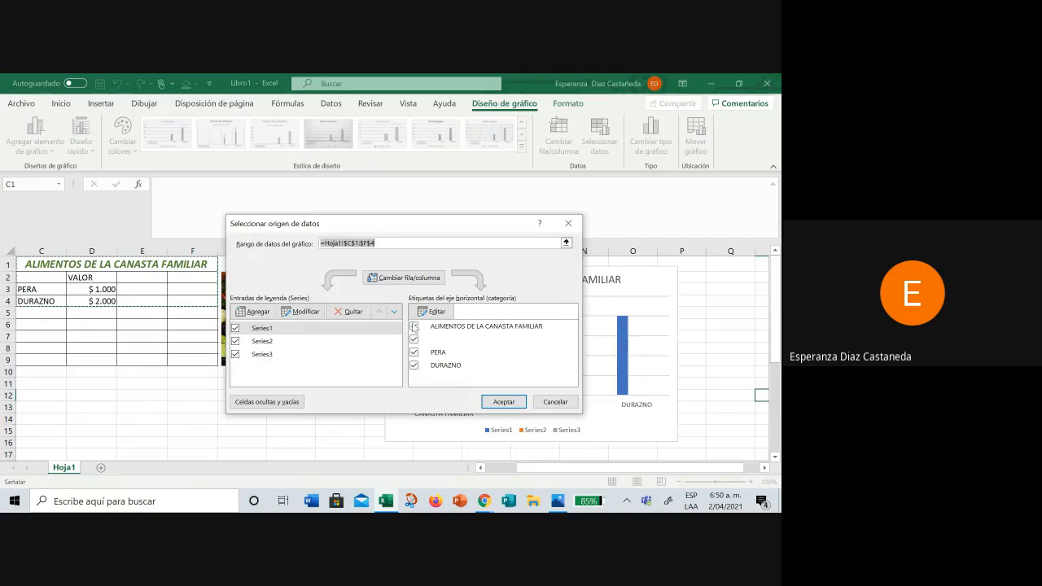
{"action": "left_click", "coordinate": [413, 325]}
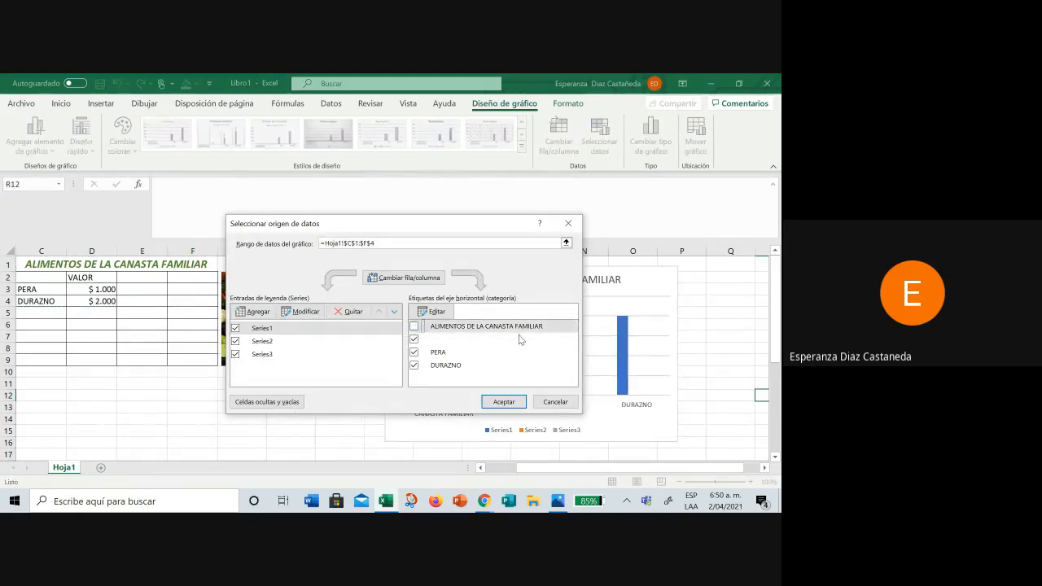
{"action": "left_click", "coordinate": [414, 340]}
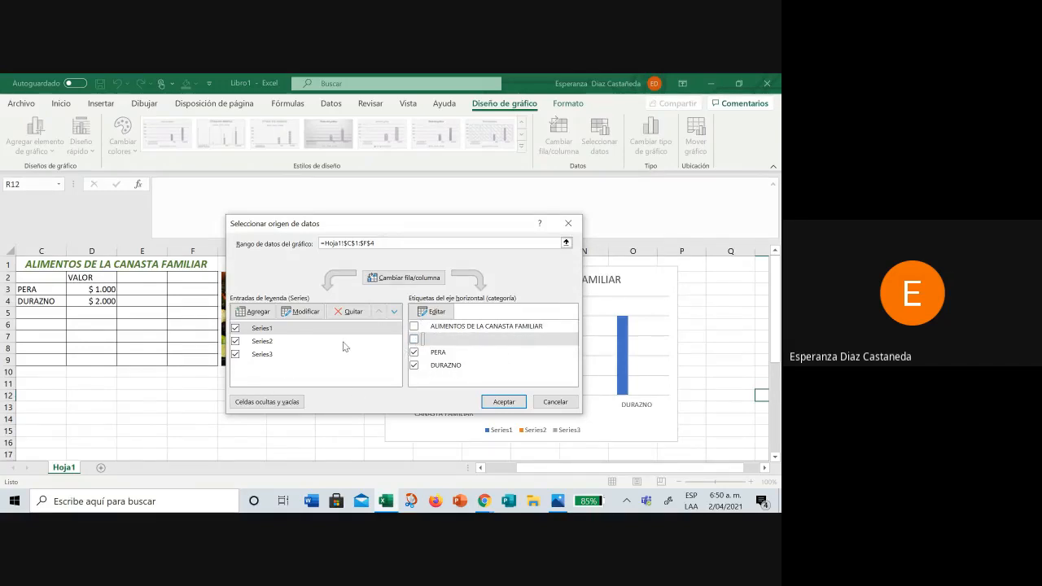
{"action": "left_click", "coordinate": [415, 339]}
{"action": "left_click", "coordinate": [414, 352]}
{"action": "left_click", "coordinate": [414, 366]}
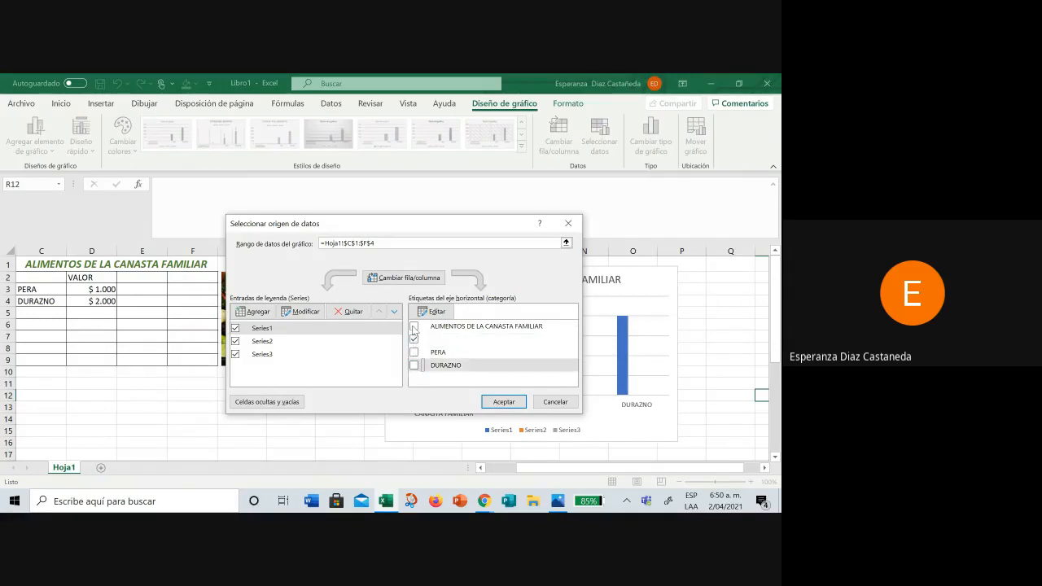
{"action": "left_click", "coordinate": [414, 326]}
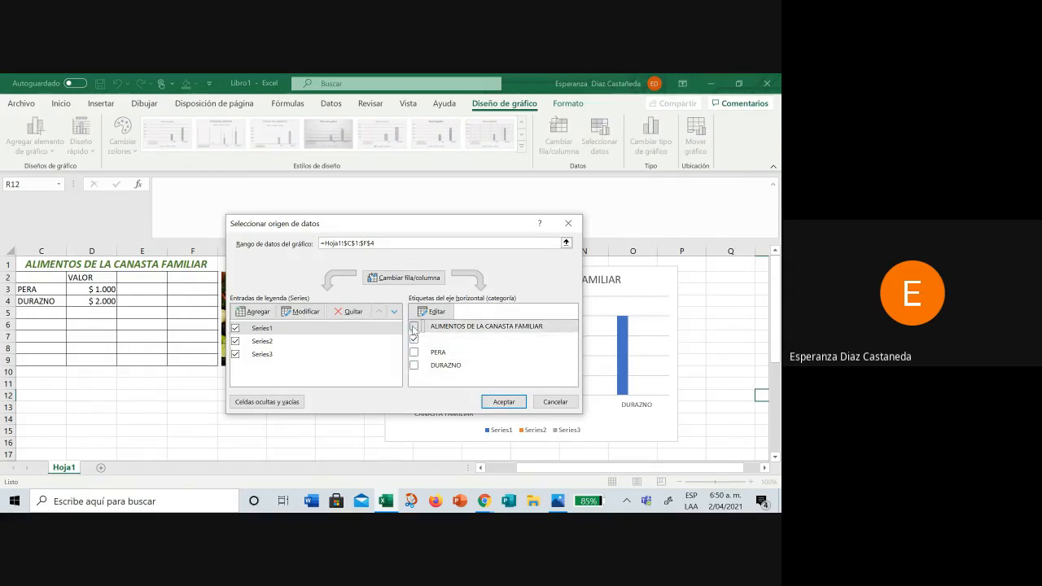
{"action": "left_click", "coordinate": [355, 315]}
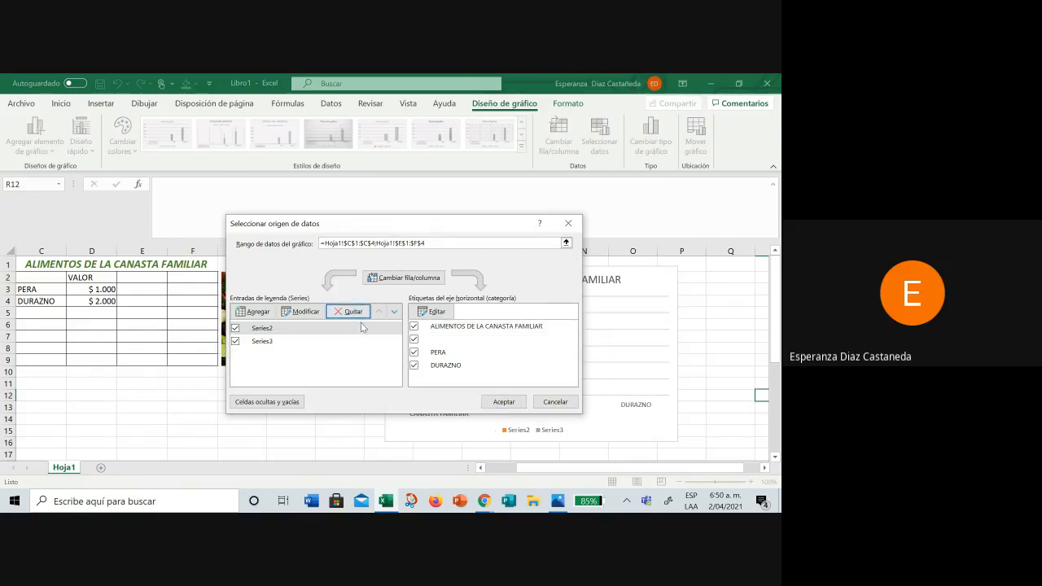
Step: Uncheck the category labels again and remove the remaining series, Series2 and Series3, from the chart's data source
{"action": "left_click", "coordinate": [413, 352]}
{"action": "left_click", "coordinate": [414, 366]}
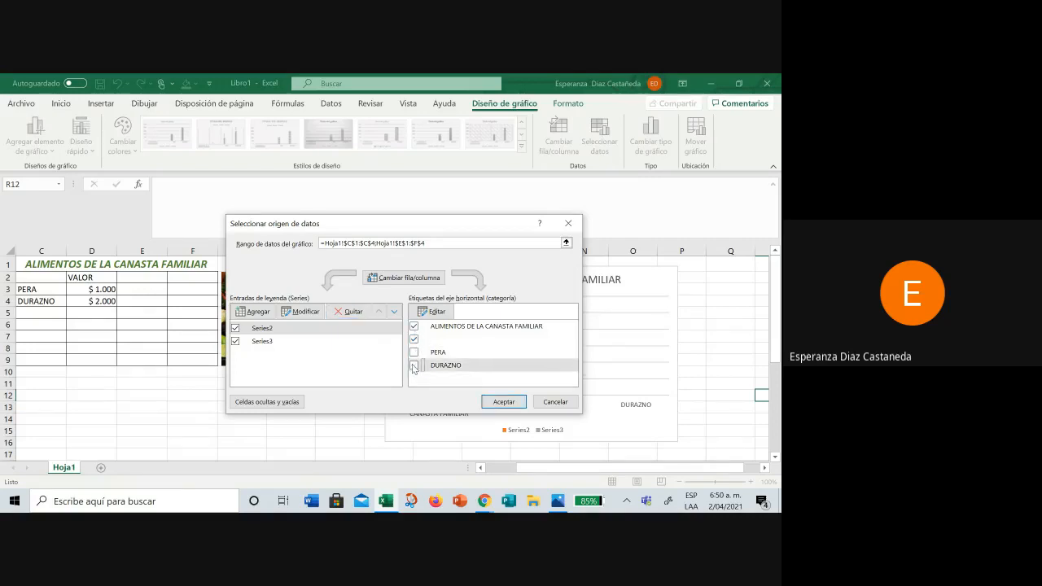
{"action": "left_click", "coordinate": [363, 314]}
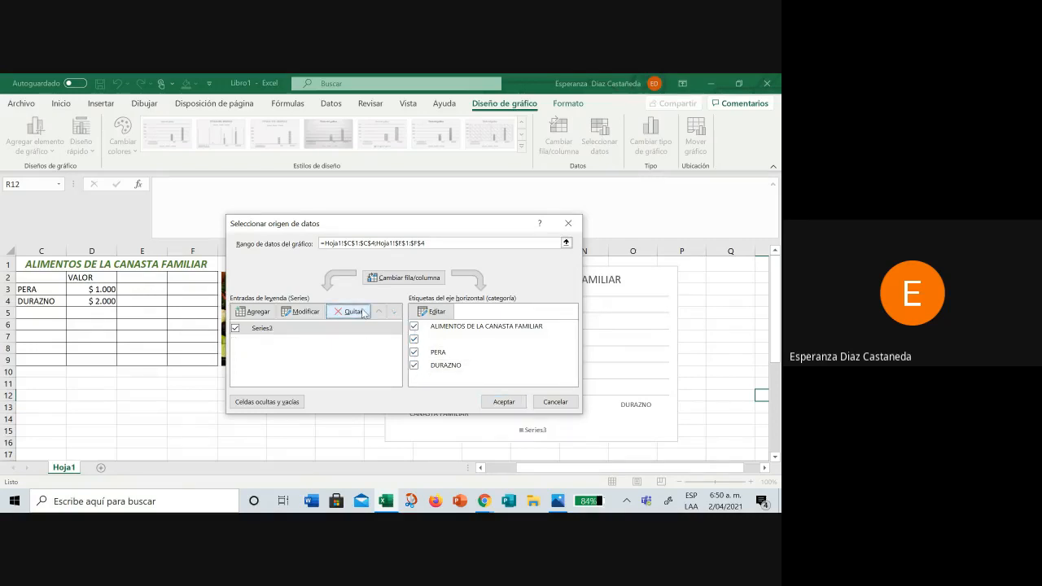
{"action": "left_click", "coordinate": [414, 339]}
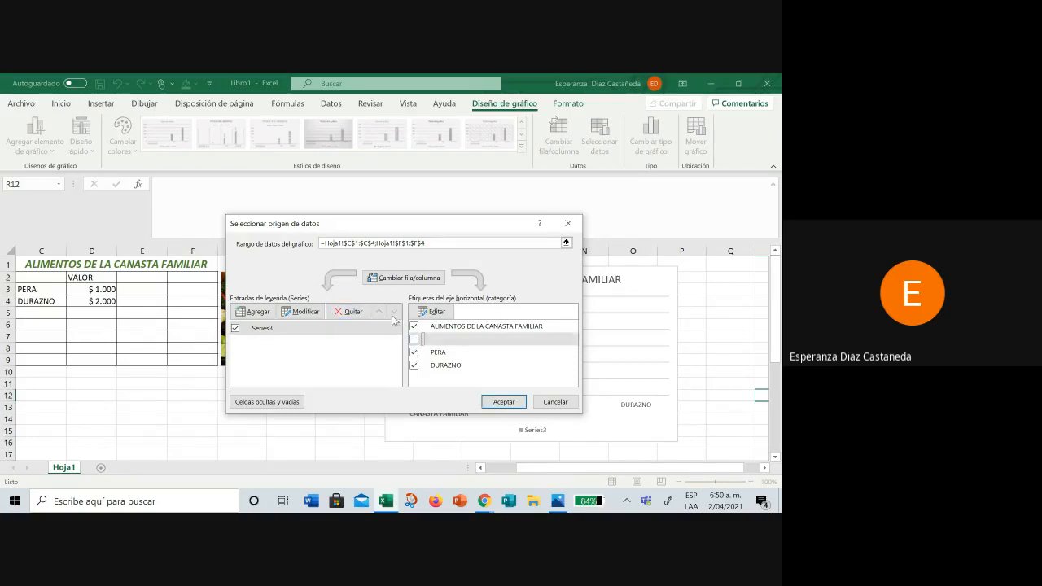
{"action": "left_click", "coordinate": [413, 352]}
{"action": "left_click", "coordinate": [413, 365]}
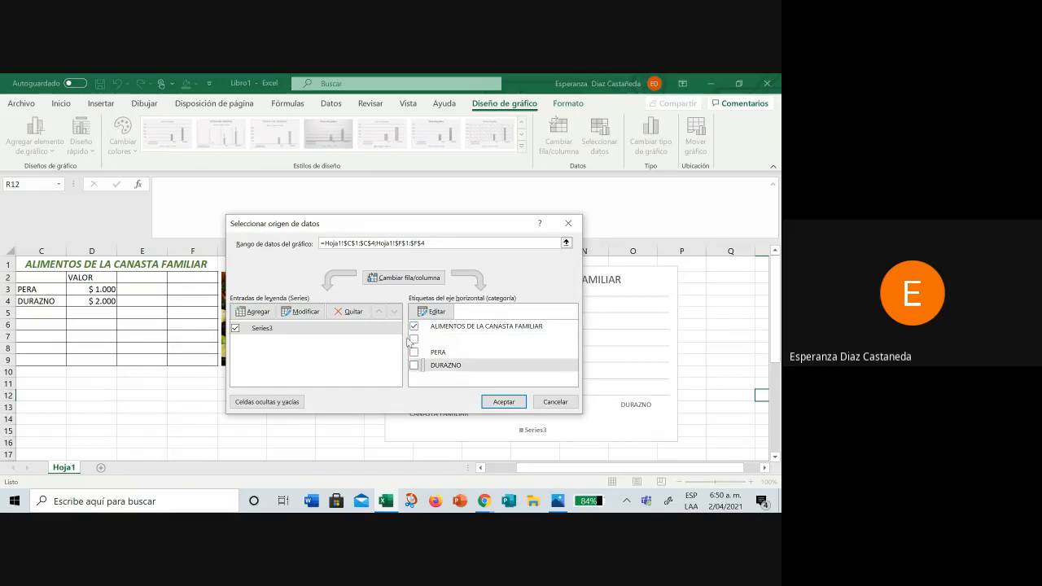
{"action": "left_click", "coordinate": [413, 326]}
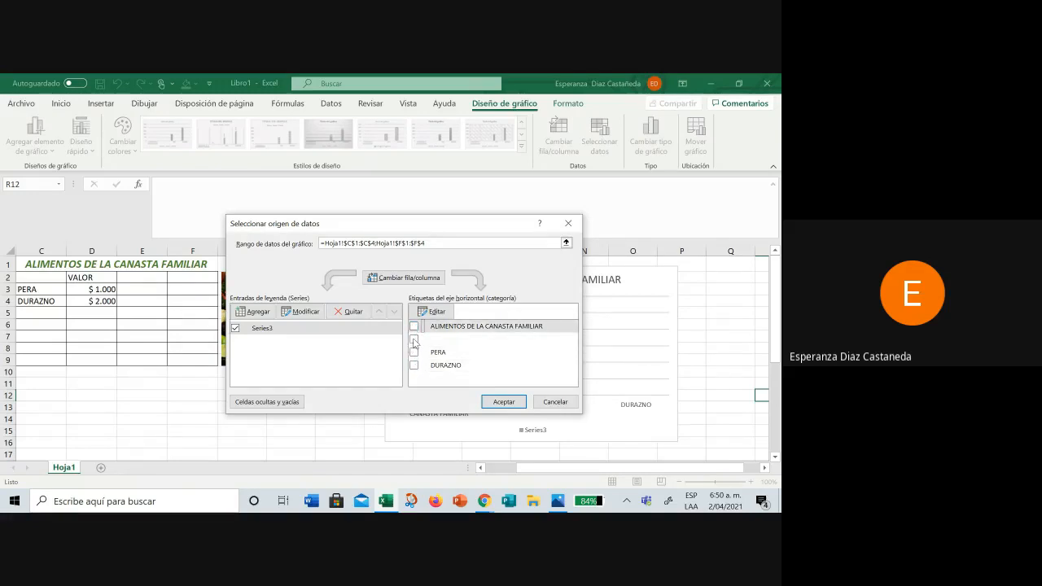
{"action": "left_click", "coordinate": [358, 311]}
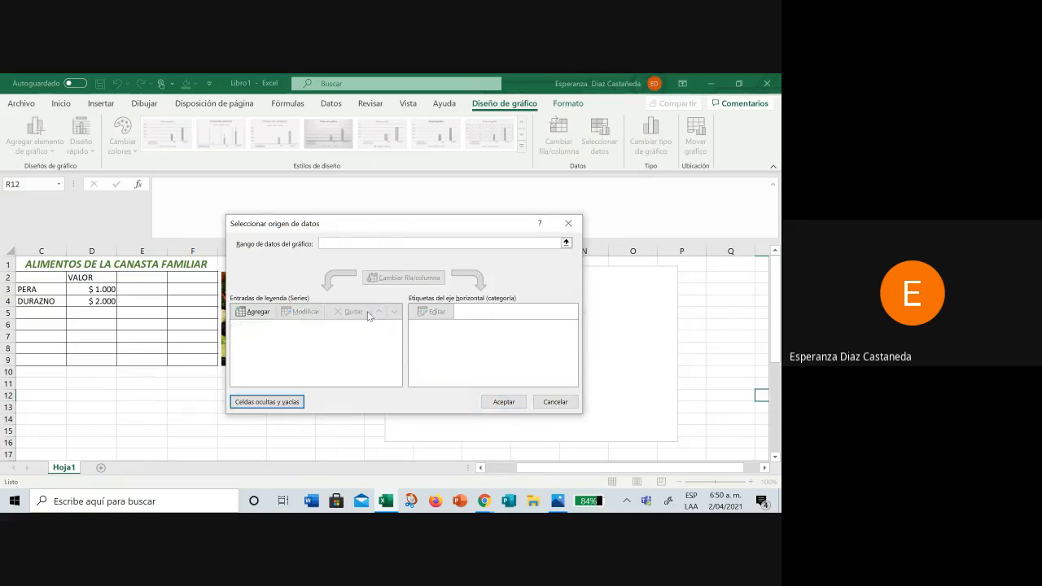
Step: Accept the data source changes and delete the emptied chart from the sheet
{"action": "left_click", "coordinate": [503, 402]}
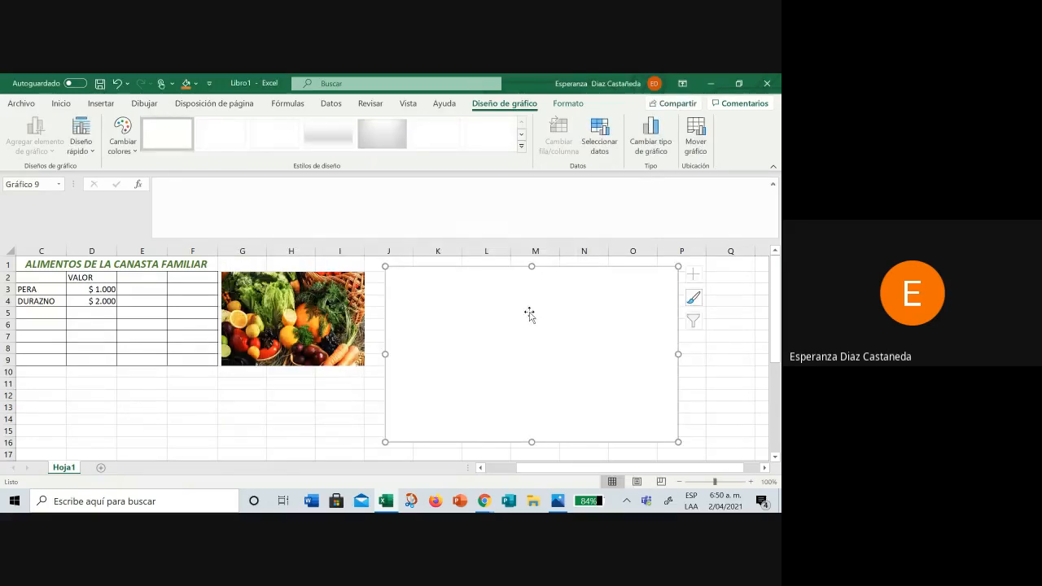
{"action": "key", "text": "Delete"}
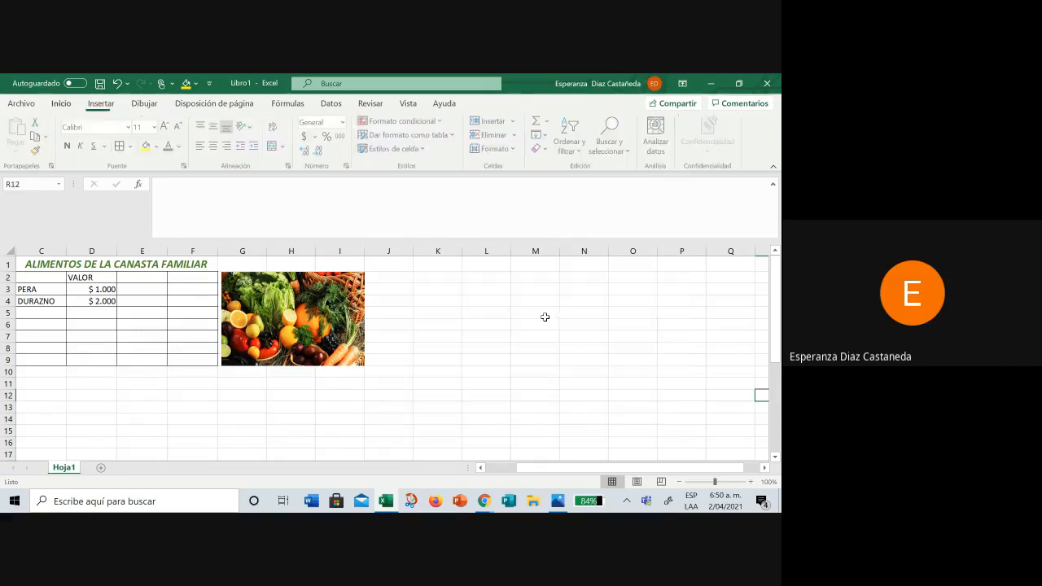
Step: Insert a 3D clustered column chart from the PERA and DURAZNO values in cells C2:D4
{"action": "left_click", "coordinate": [147, 348]}
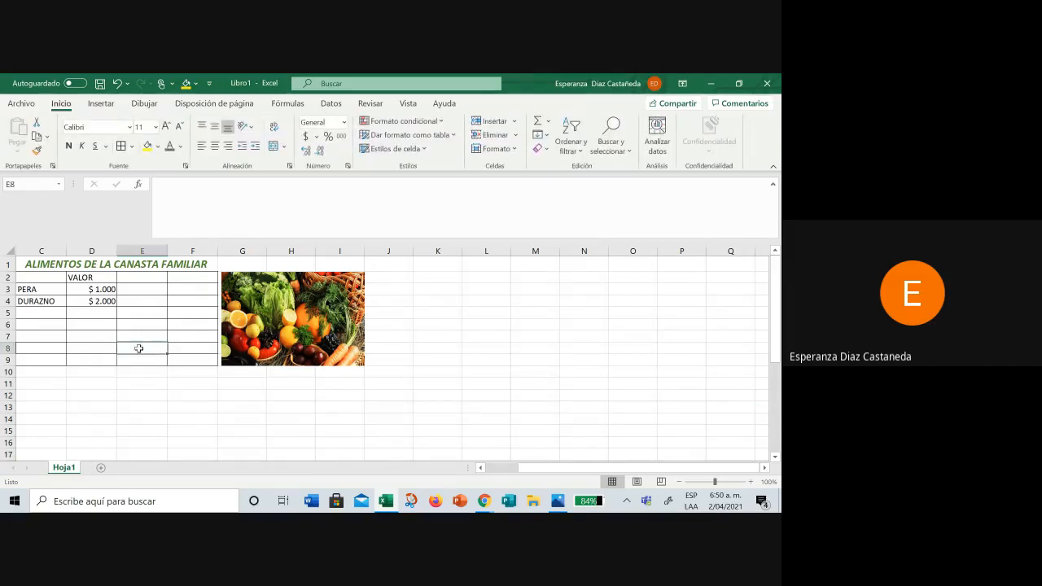
{"action": "left_click_drag", "start_coordinate": [27, 277], "coordinate": [79, 300]}
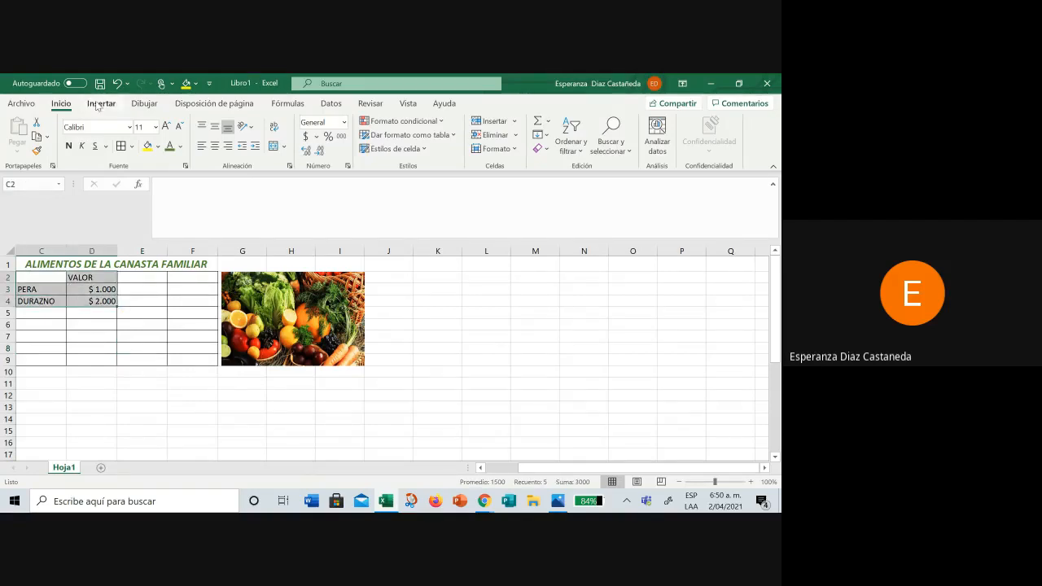
{"action": "left_click", "coordinate": [100, 104]}
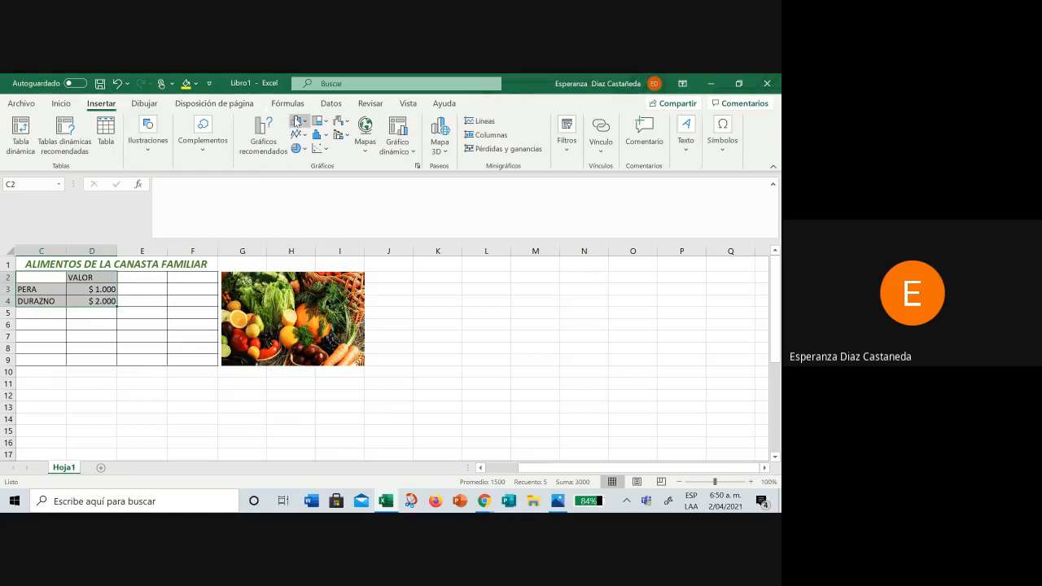
{"action": "left_click", "coordinate": [297, 121]}
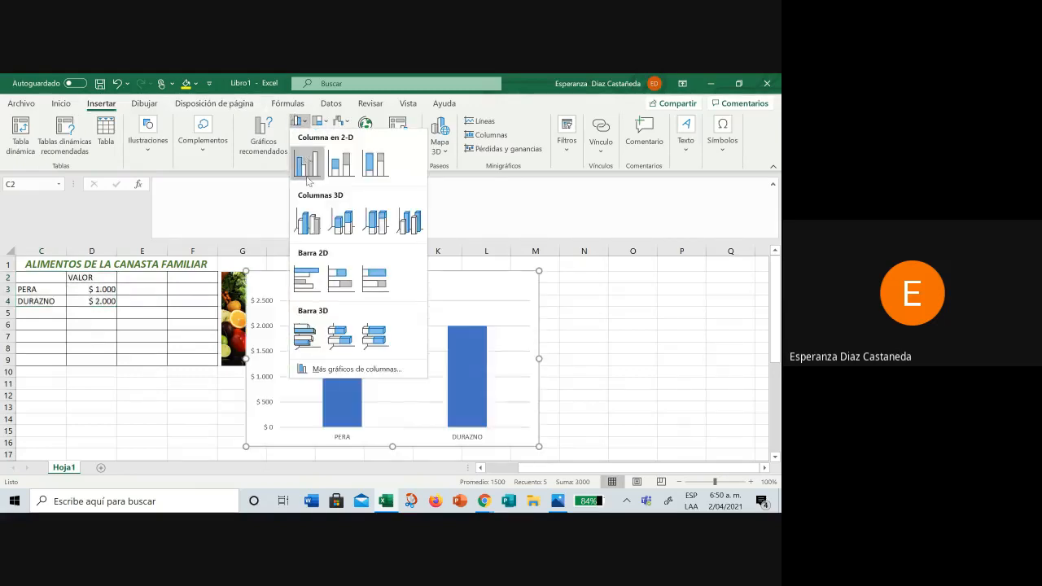
{"action": "left_click", "coordinate": [308, 228]}
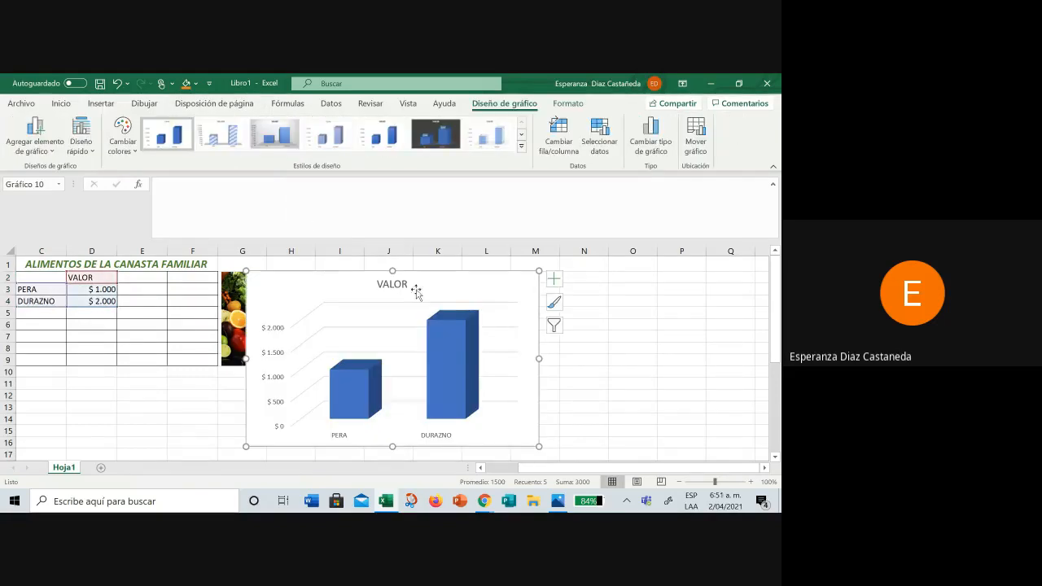
{"action": "left_click", "coordinate": [607, 365]}
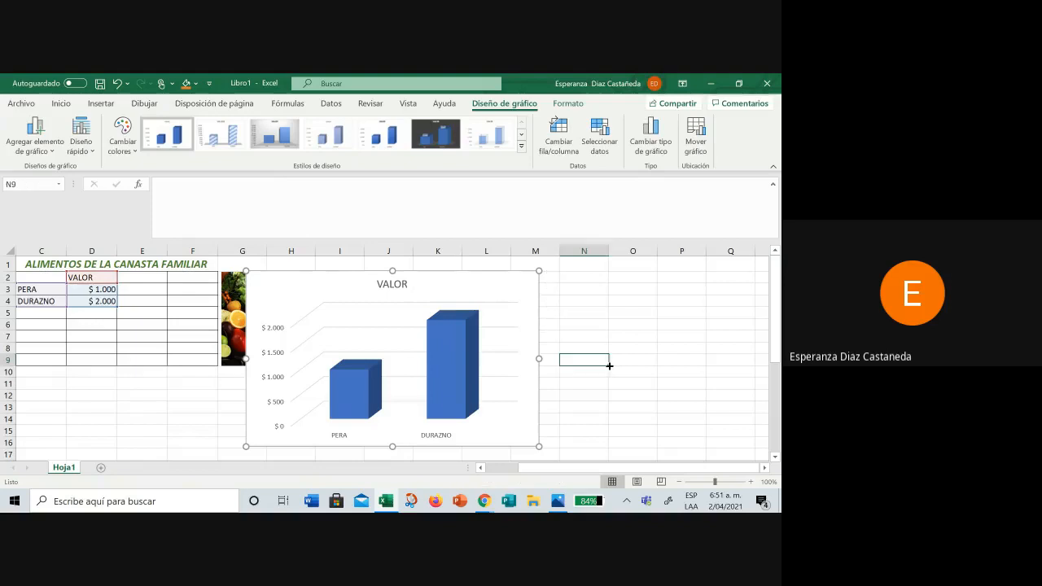
Step: Replace the chart title with ALIMENTOS DE LA CANASTA FAMILIAR
{"action": "left_click", "coordinate": [395, 287]}
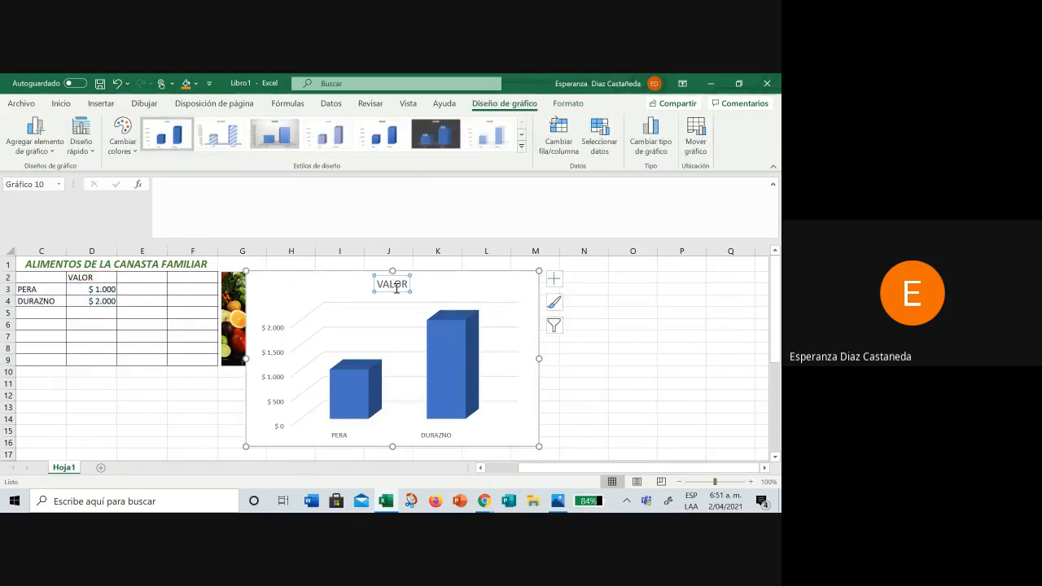
{"action": "left_click", "coordinate": [381, 284]}
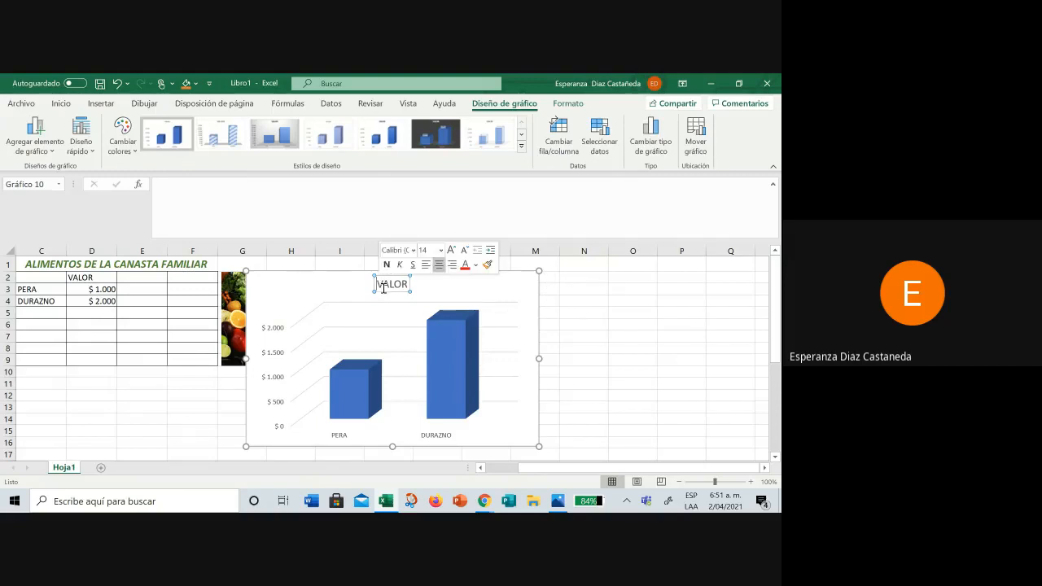
{"action": "key", "text": "Delete"}
{"action": "key", "text": "Delete"}
{"action": "key", "text": "Delete"}
{"action": "key", "text": "Delete"}
{"action": "key", "text": "Delete"}
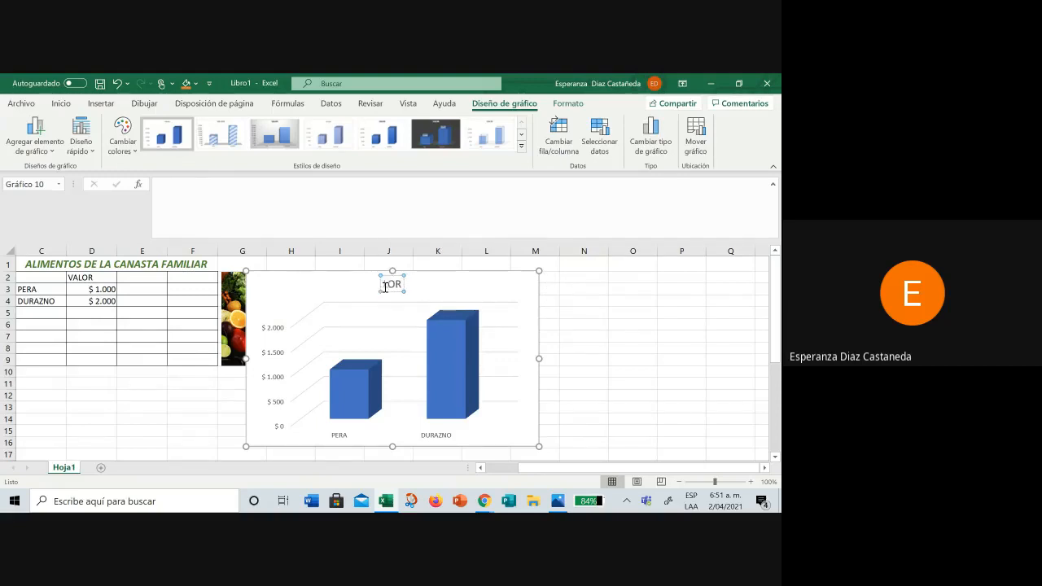
{"action": "type", "text": "AL"}
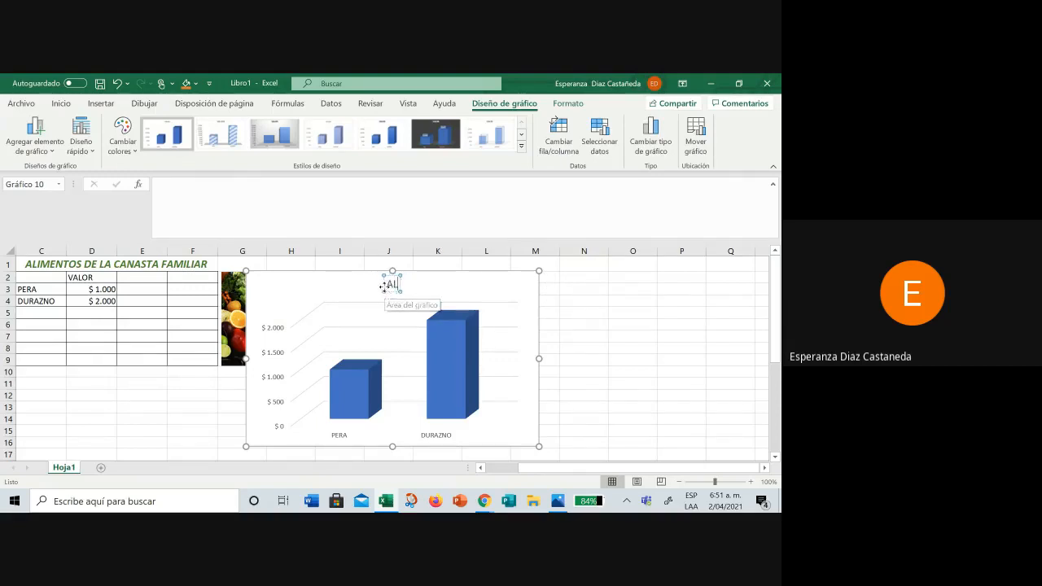
{"action": "type", "text": "IMENTOS DE"}
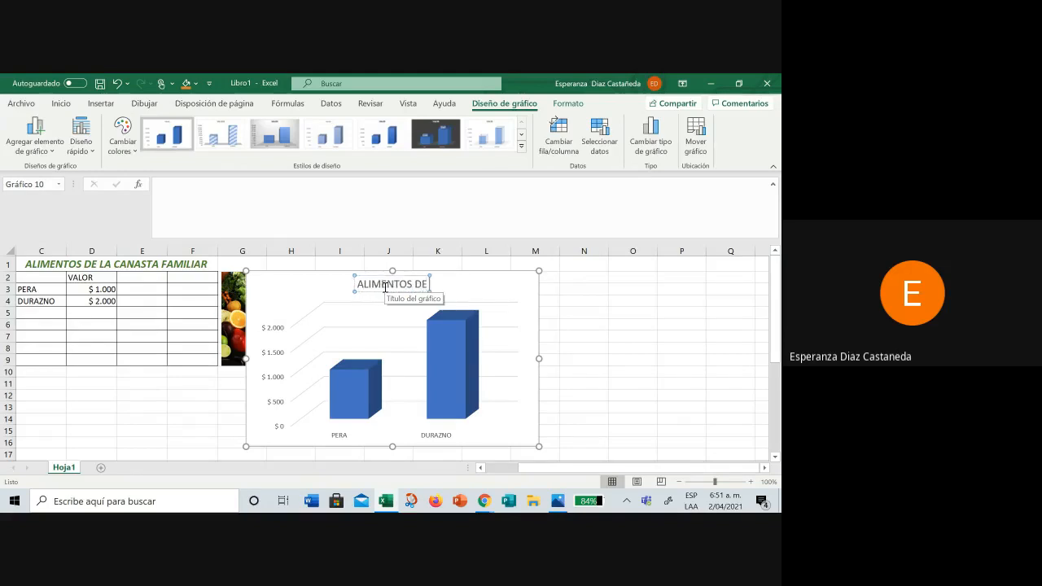
{"action": "type", "text": " LA CANAS"}
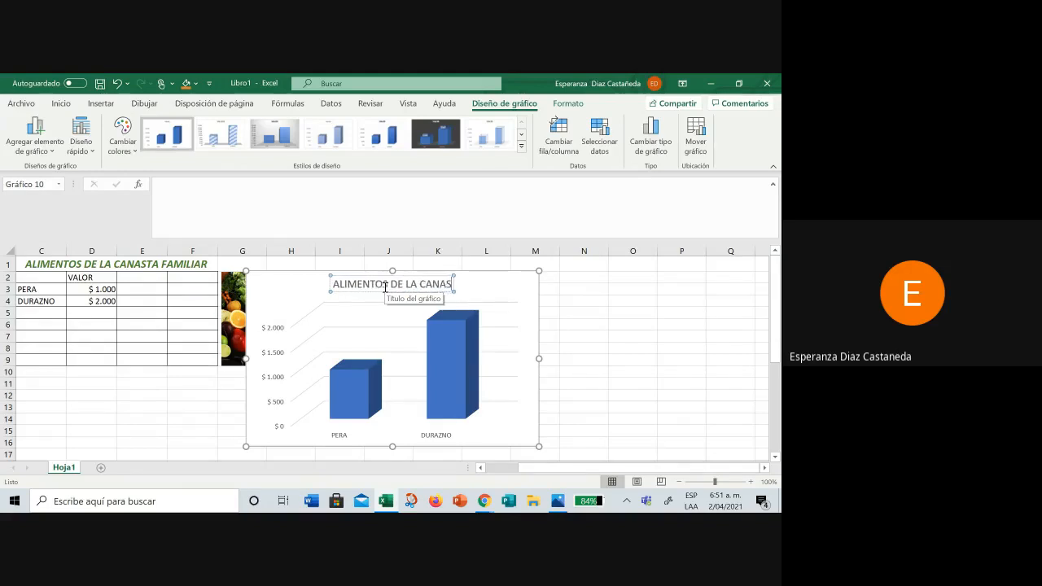
{"action": "type", "text": "TA FAMILIAR"}
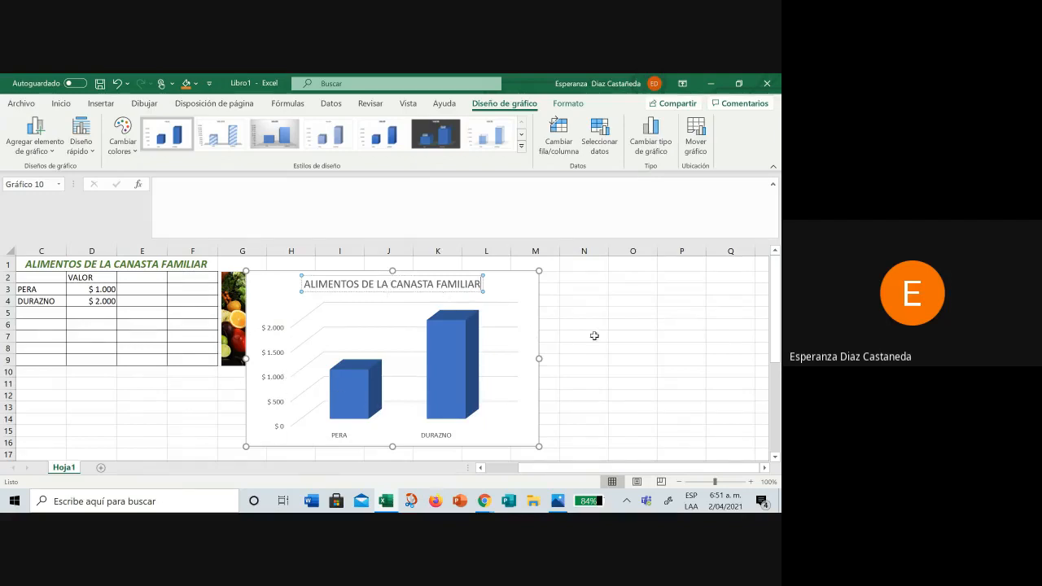
{"action": "left_click", "coordinate": [583, 309]}
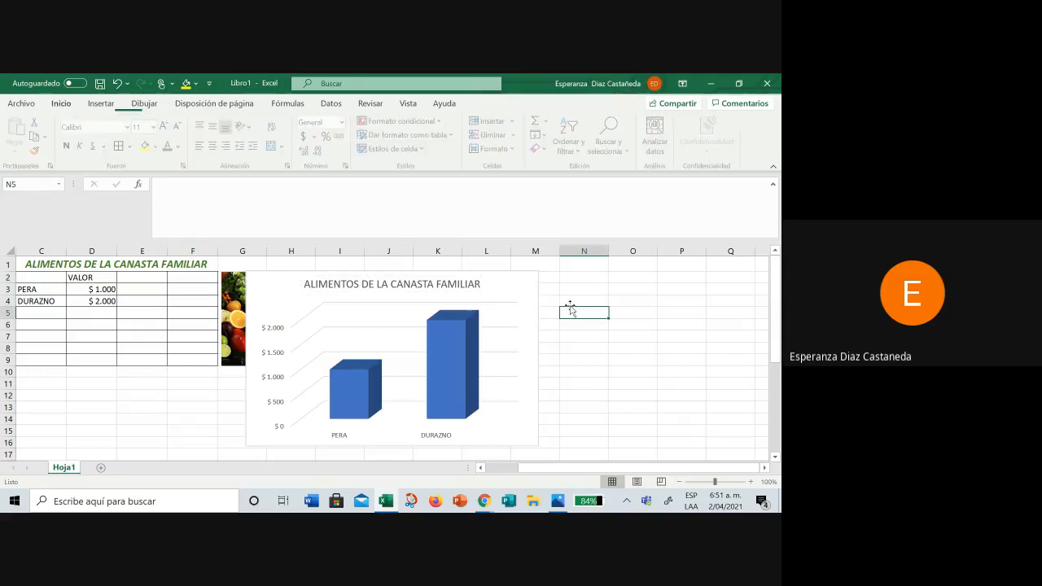
Step: Try out several preset design styles on the column chart, including the grey-background, transparent-column and faded-column variants
{"action": "left_click", "coordinate": [529, 294]}
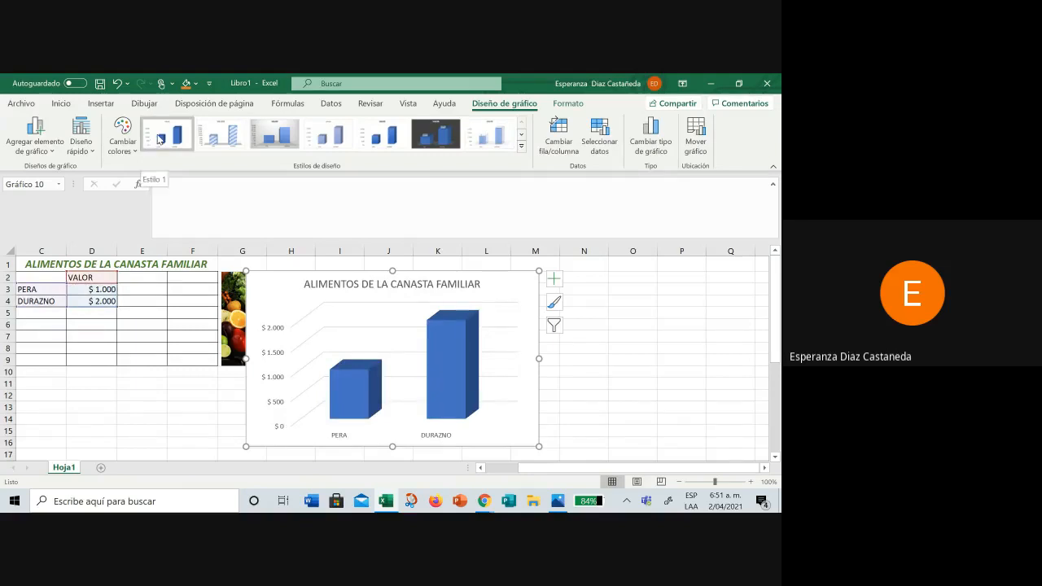
{"action": "left_click", "coordinate": [210, 138]}
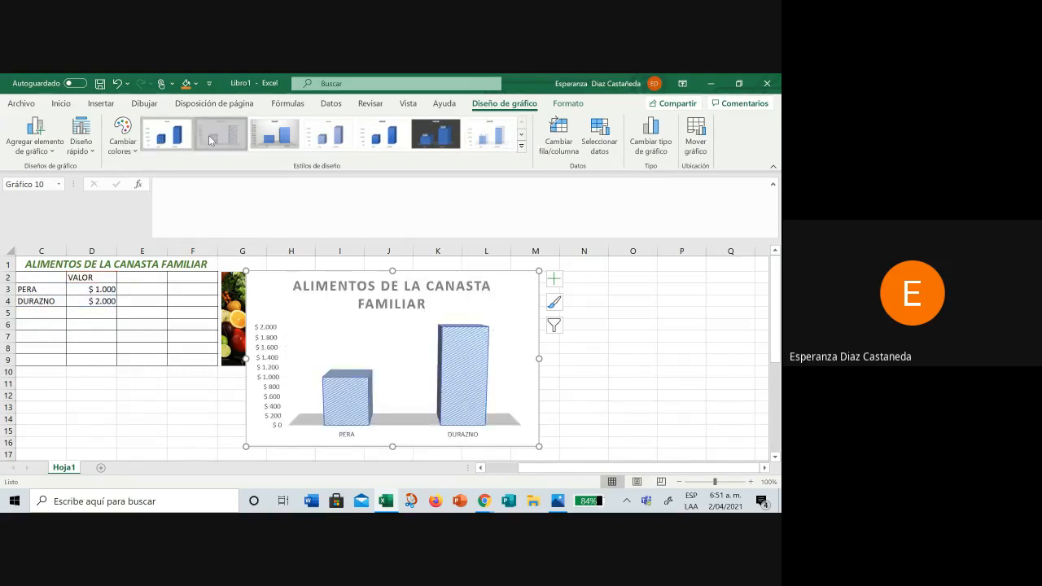
{"action": "left_click", "coordinate": [271, 142]}
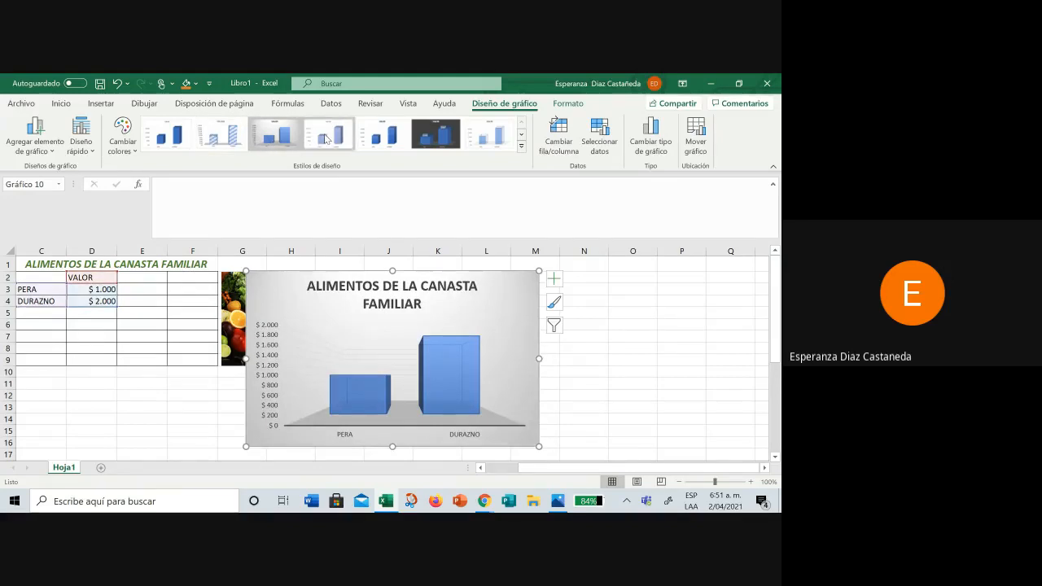
{"action": "left_click", "coordinate": [350, 145]}
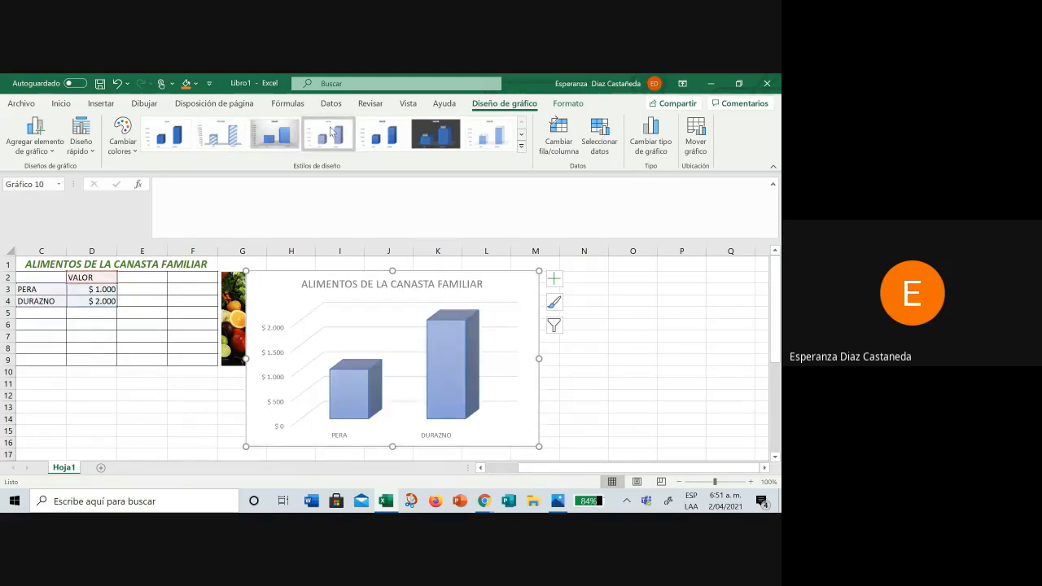
{"action": "left_click", "coordinate": [375, 136]}
{"action": "left_click", "coordinate": [435, 138]}
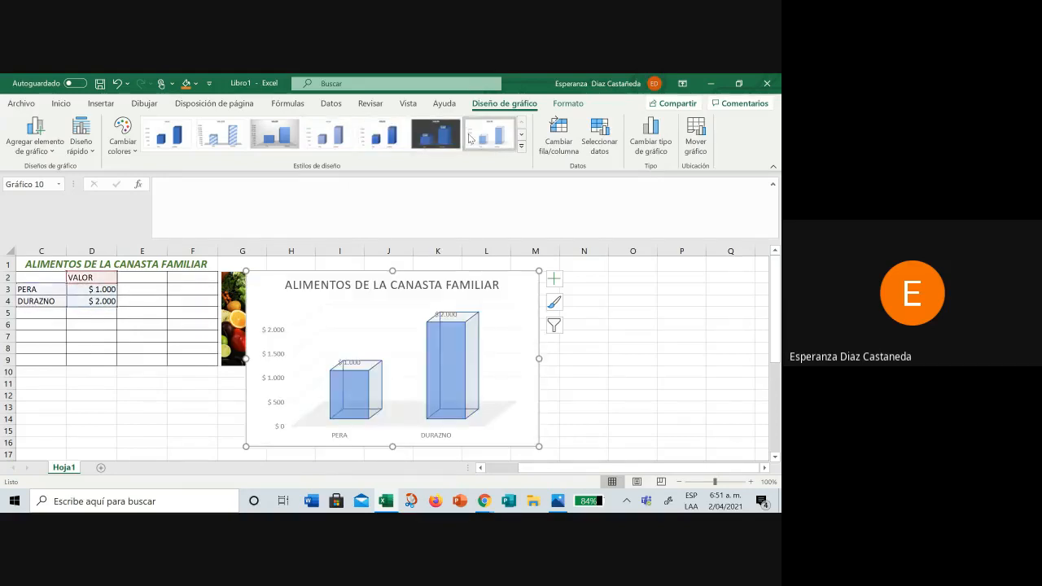
{"action": "left_click", "coordinate": [470, 138]}
{"action": "left_click", "coordinate": [522, 138]}
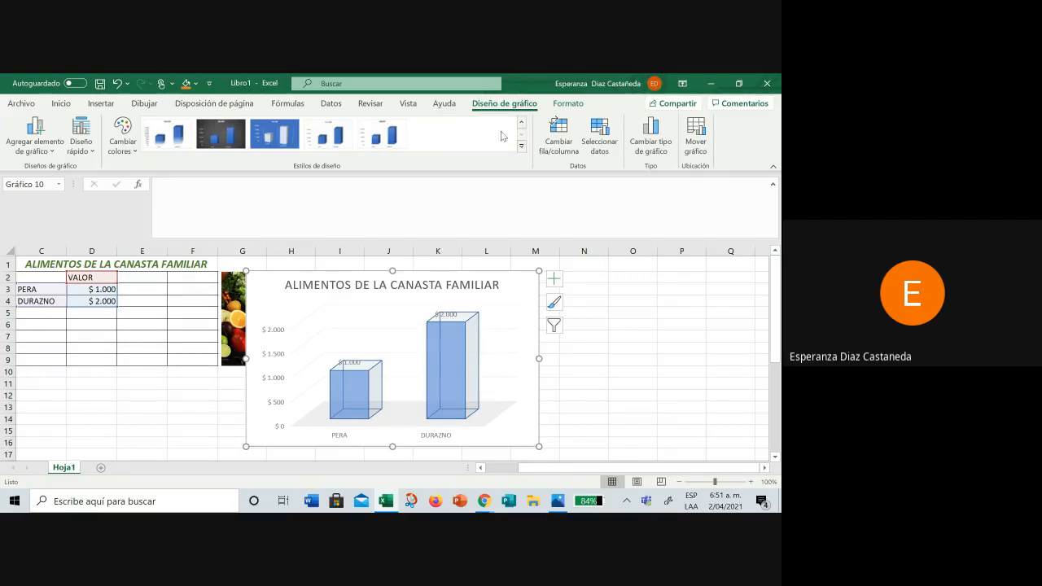
{"action": "left_click", "coordinate": [343, 135]}
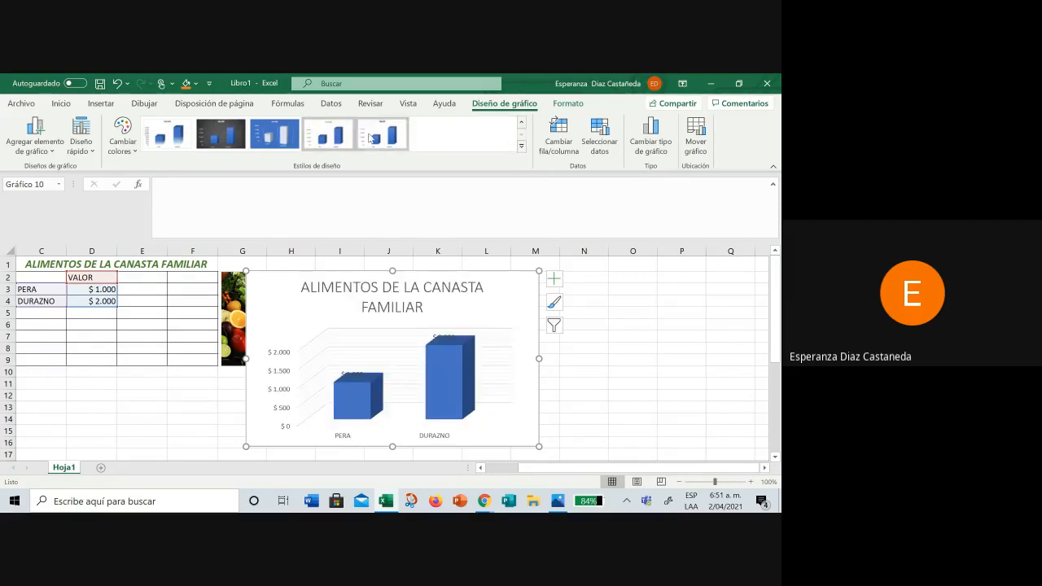
{"action": "left_click", "coordinate": [381, 135]}
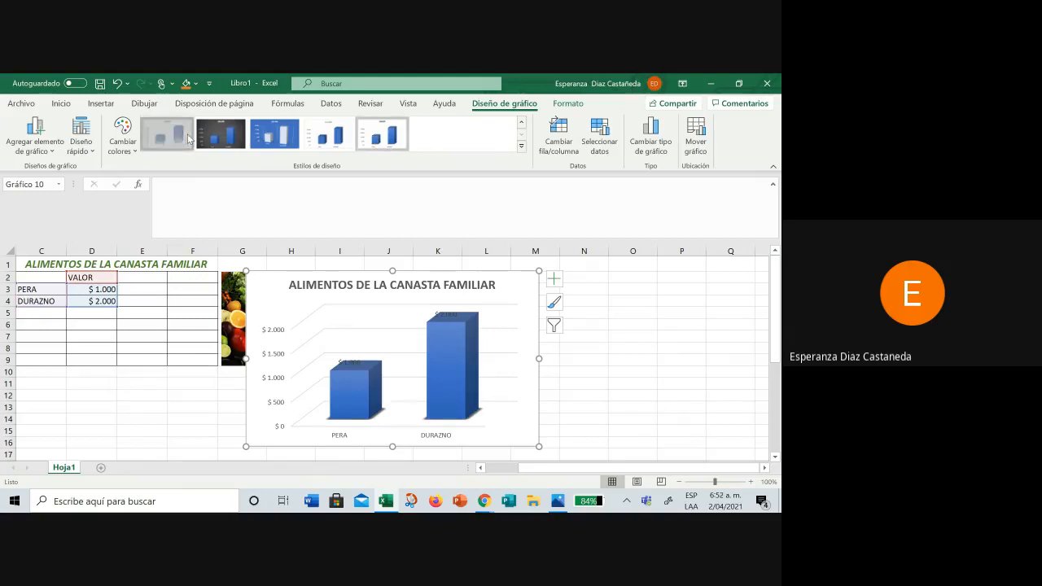
{"action": "left_click", "coordinate": [188, 138]}
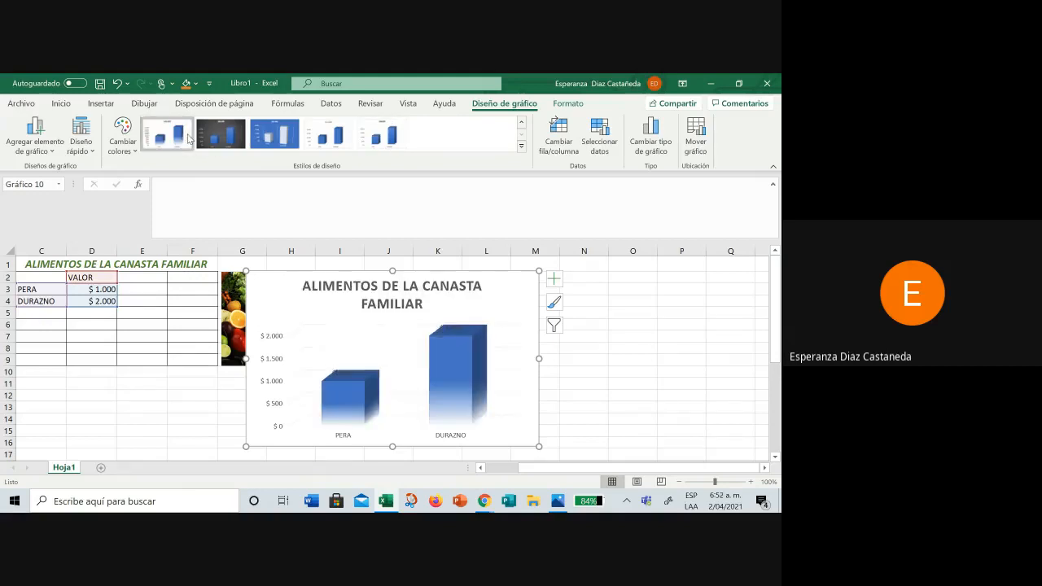
Step: Apply the preset chart style with diagonally hatched columns standing on a grey floor
{"action": "left_click", "coordinate": [522, 123]}
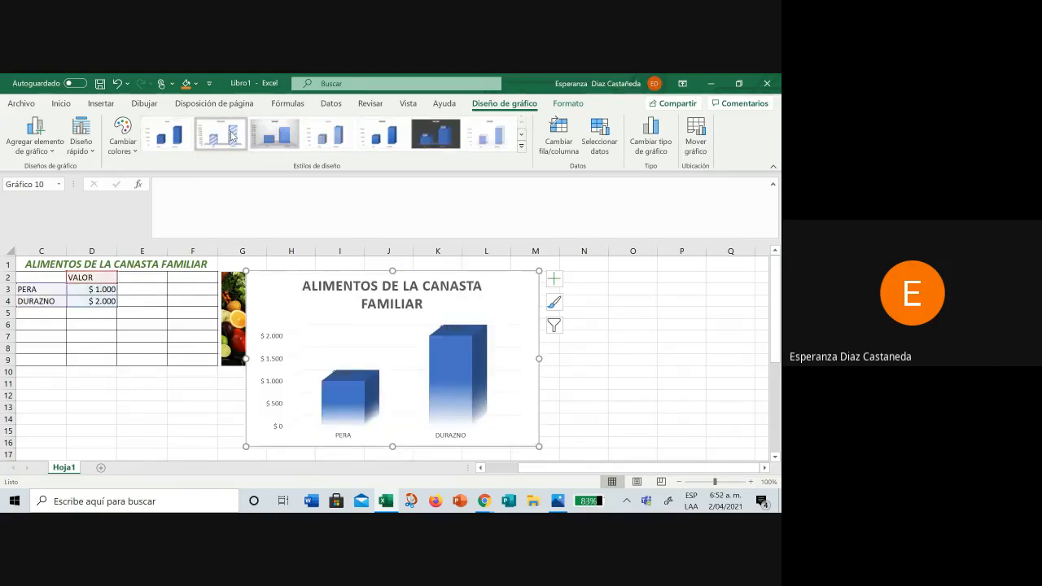
{"action": "left_click", "coordinate": [232, 134]}
{"action": "left_click", "coordinate": [661, 311]}
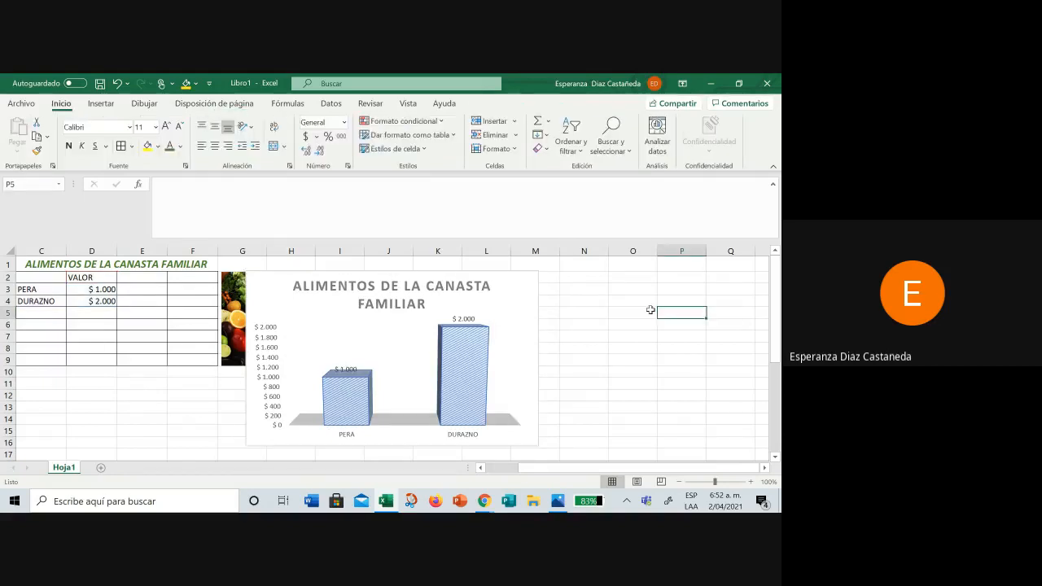
Step: Set the minimum bound of the chart's vertical axis to 1 and review the remaining axis options
{"action": "left_click", "coordinate": [501, 304]}
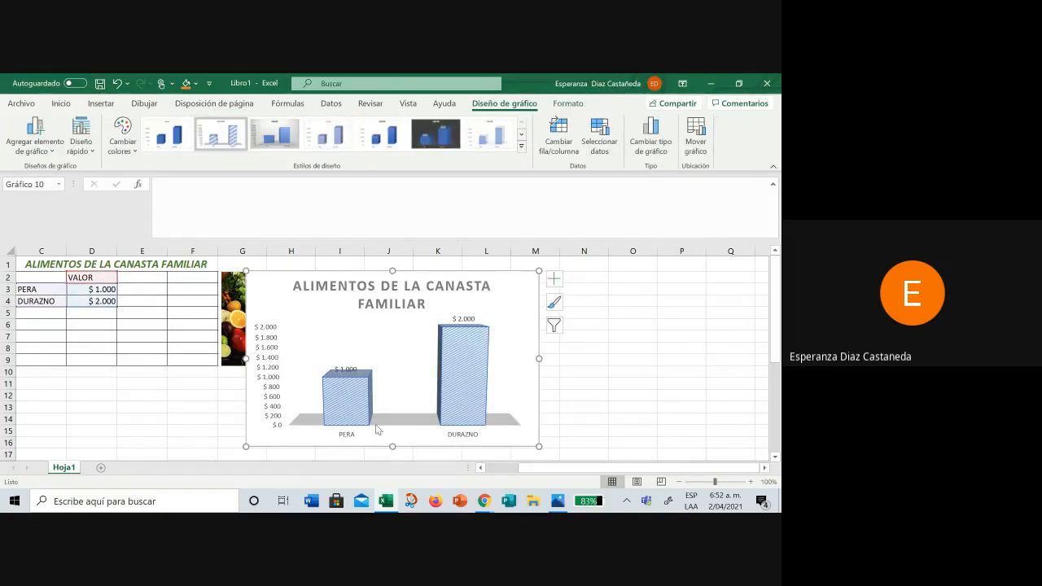
{"action": "left_click", "coordinate": [279, 373]}
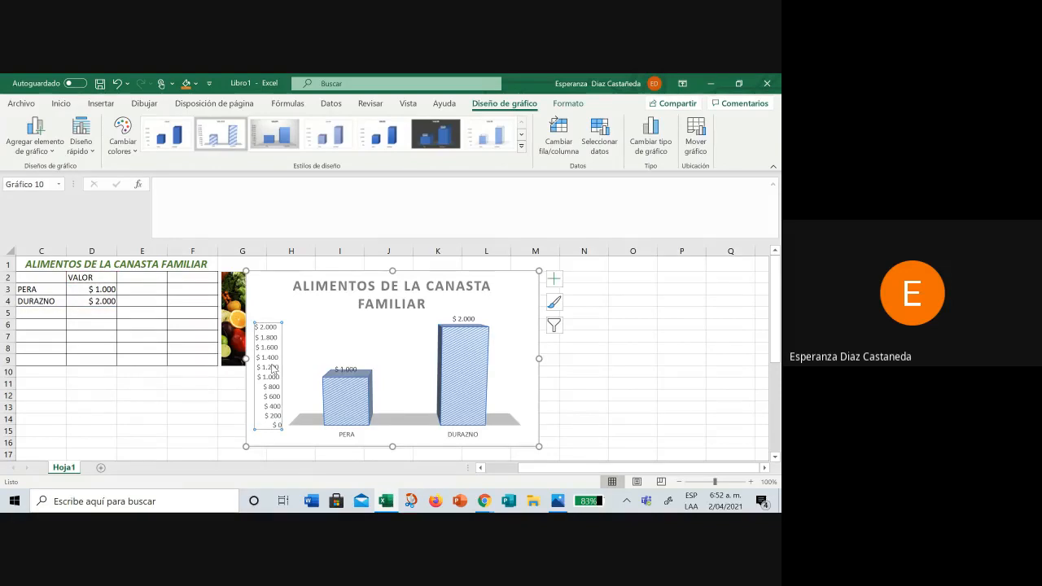
{"action": "right_click", "coordinate": [274, 369]}
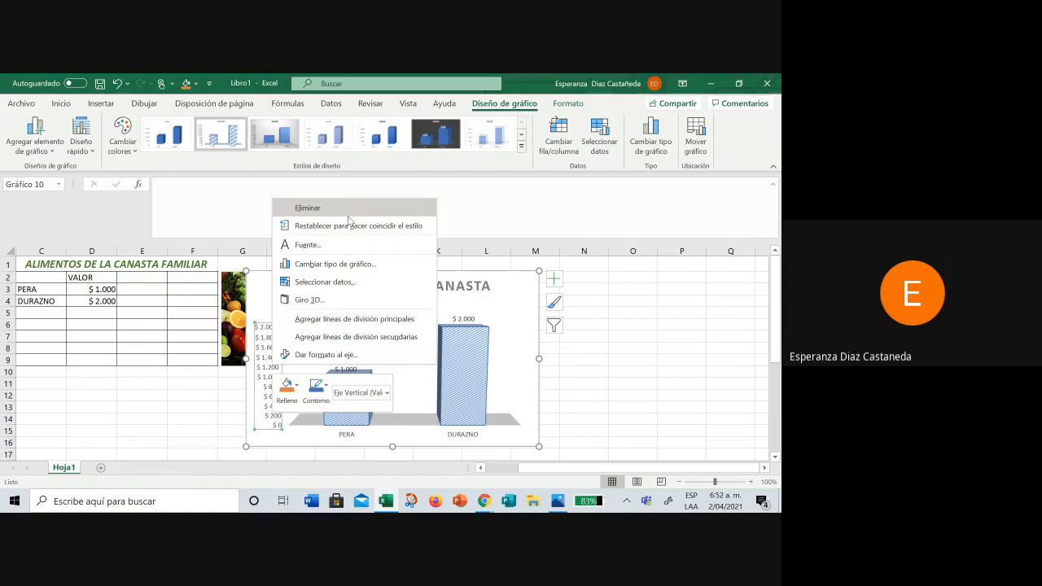
{"action": "left_click", "coordinate": [337, 356]}
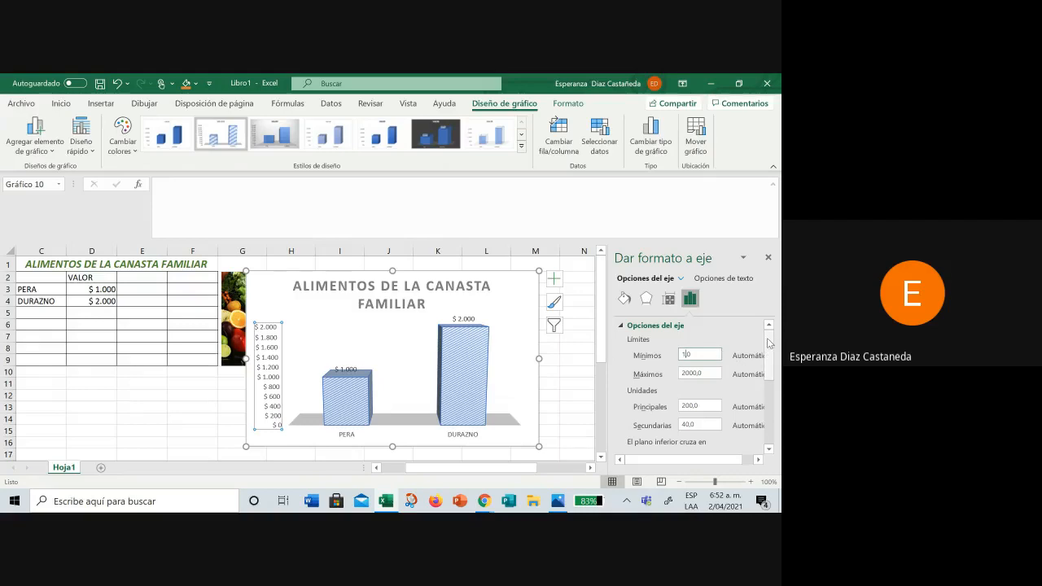
{"action": "left_click_drag", "start_coordinate": [767, 340], "coordinate": [778, 413]}
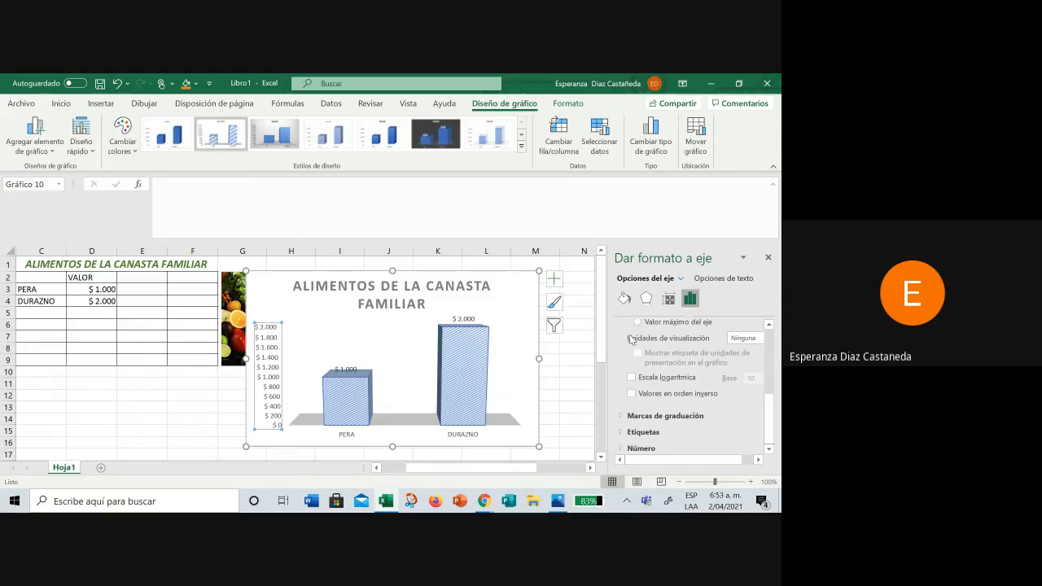
{"action": "left_click", "coordinate": [768, 258]}
{"action": "left_click", "coordinate": [586, 350]}
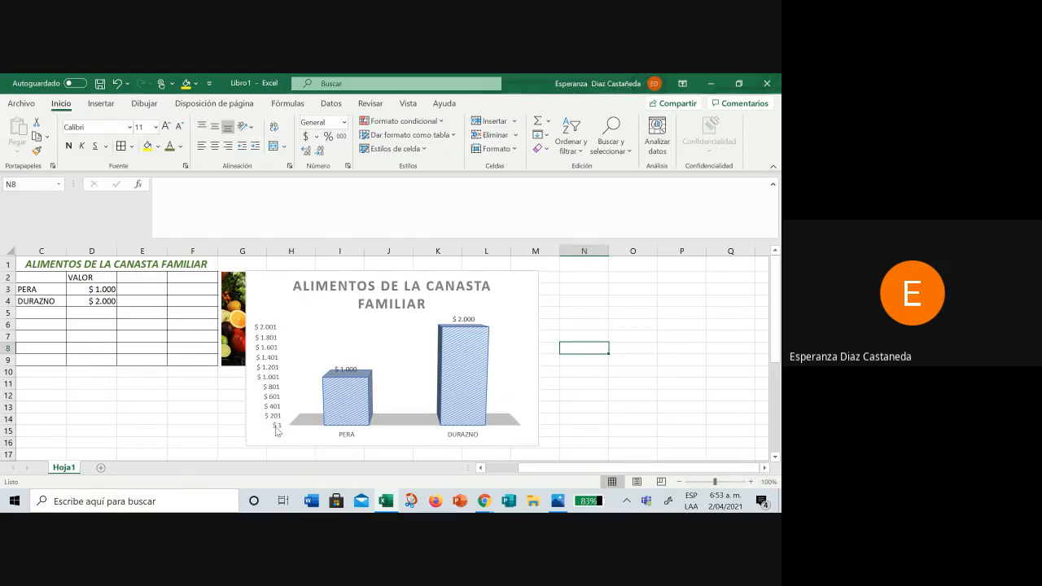
Step: Examine the chart's data labels and vertical axis, along with its available styles and series and category filters
{"action": "left_click", "coordinate": [353, 371]}
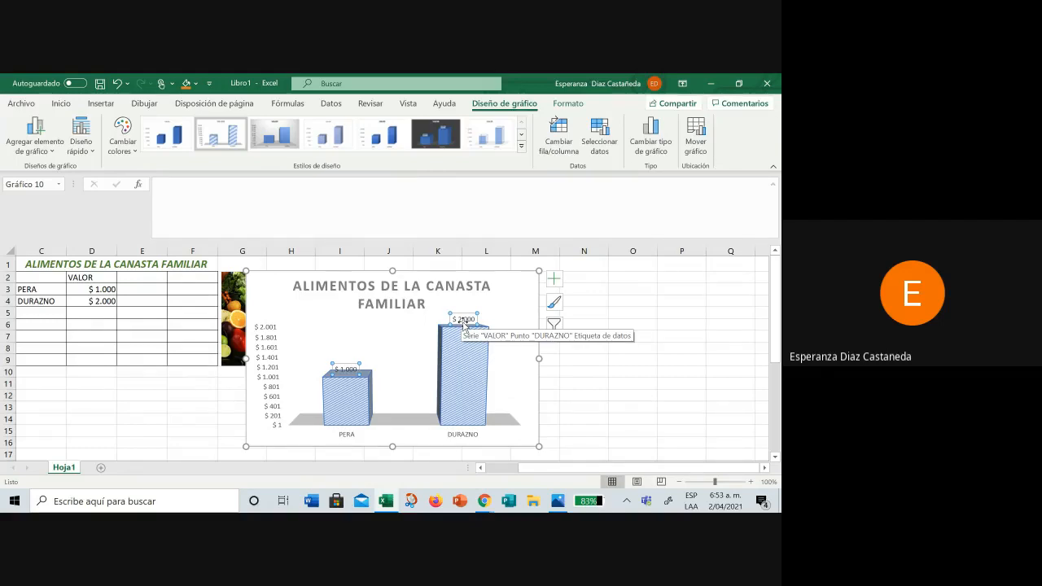
{"action": "left_click", "coordinate": [271, 362]}
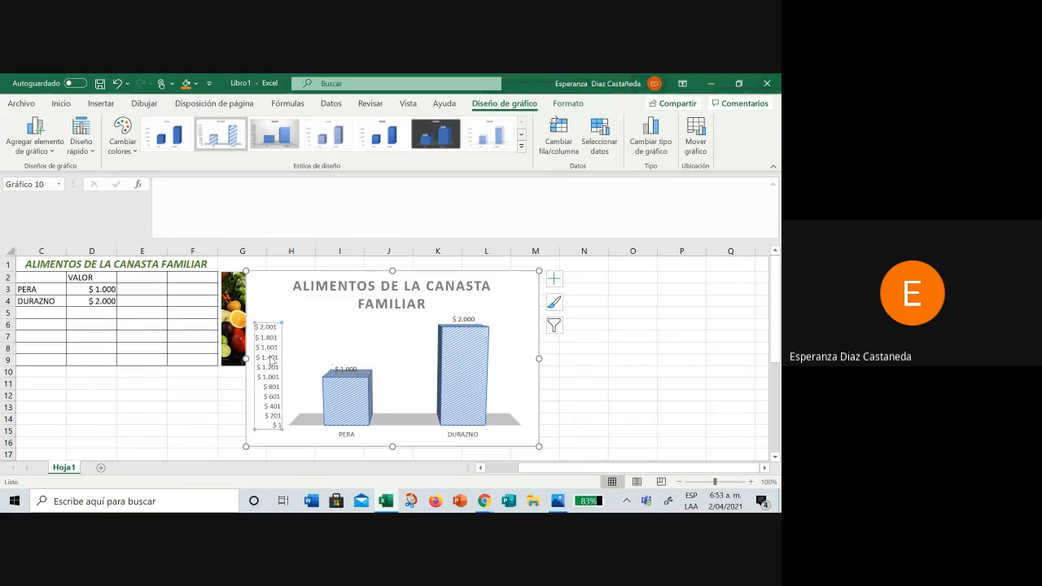
{"action": "left_click", "coordinate": [553, 304]}
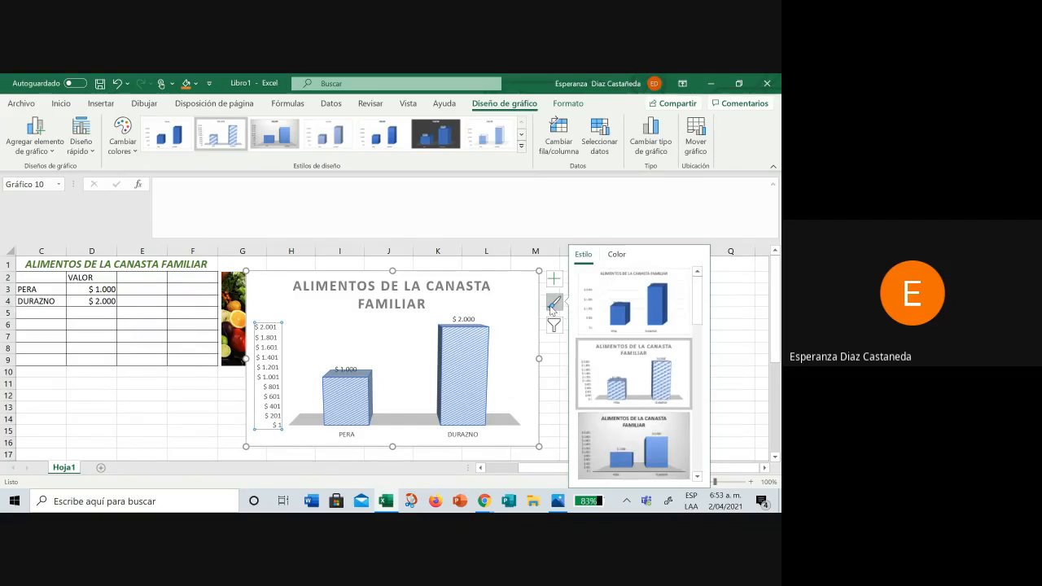
{"action": "left_click", "coordinate": [554, 325]}
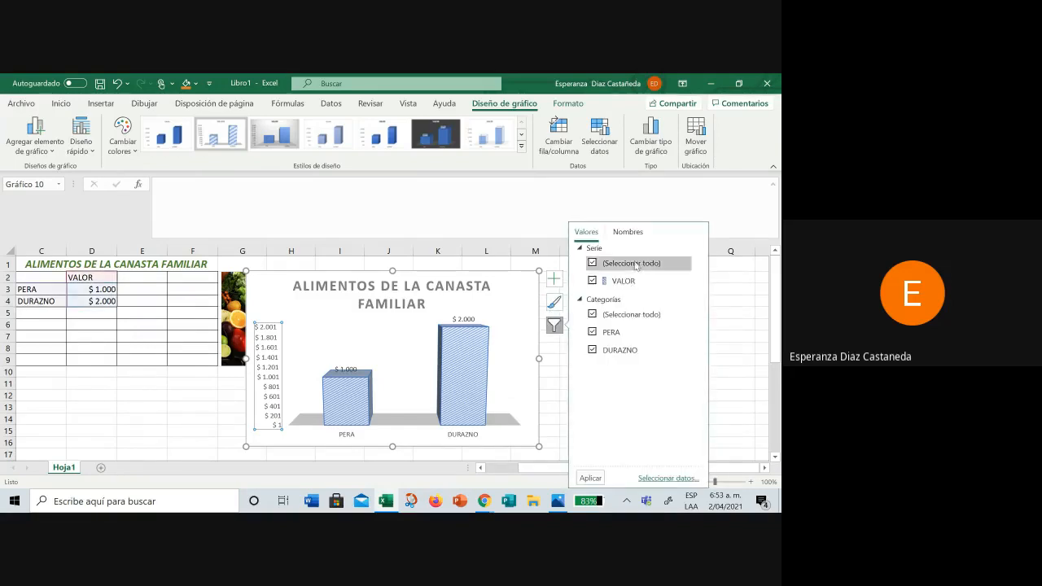
Step: Review the chart's series and category name filters and its data source settings, leaving the range =Hoja1!$C$2:$D$4 in place
{"action": "left_click", "coordinate": [639, 234]}
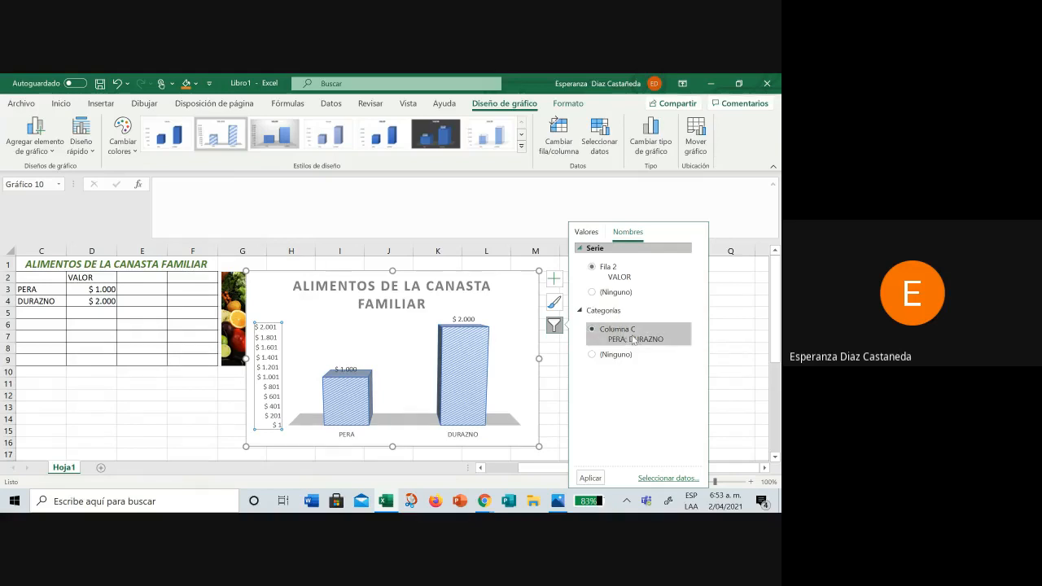
{"action": "left_click", "coordinate": [666, 480]}
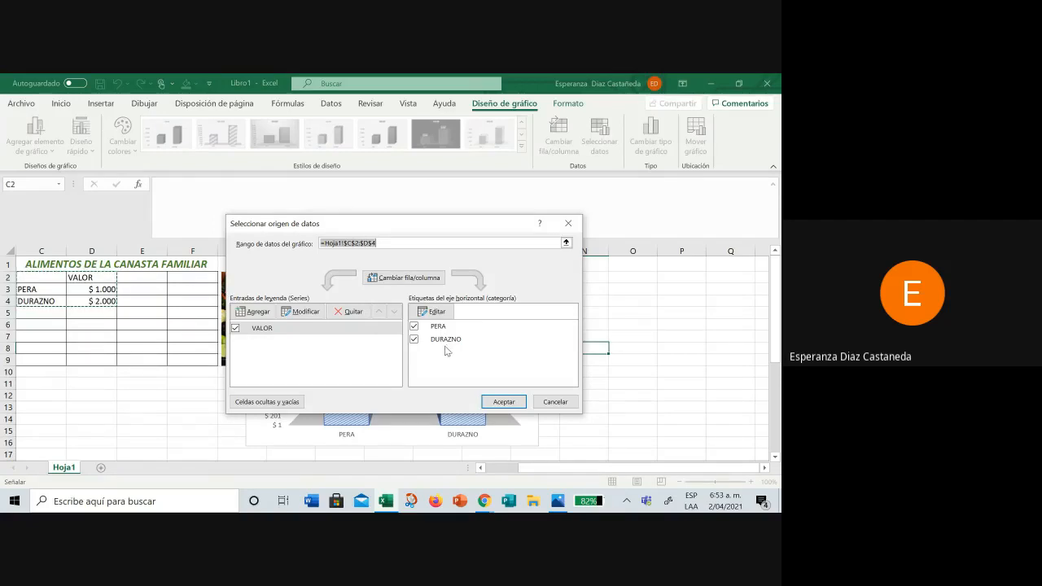
{"action": "left_click", "coordinate": [511, 403]}
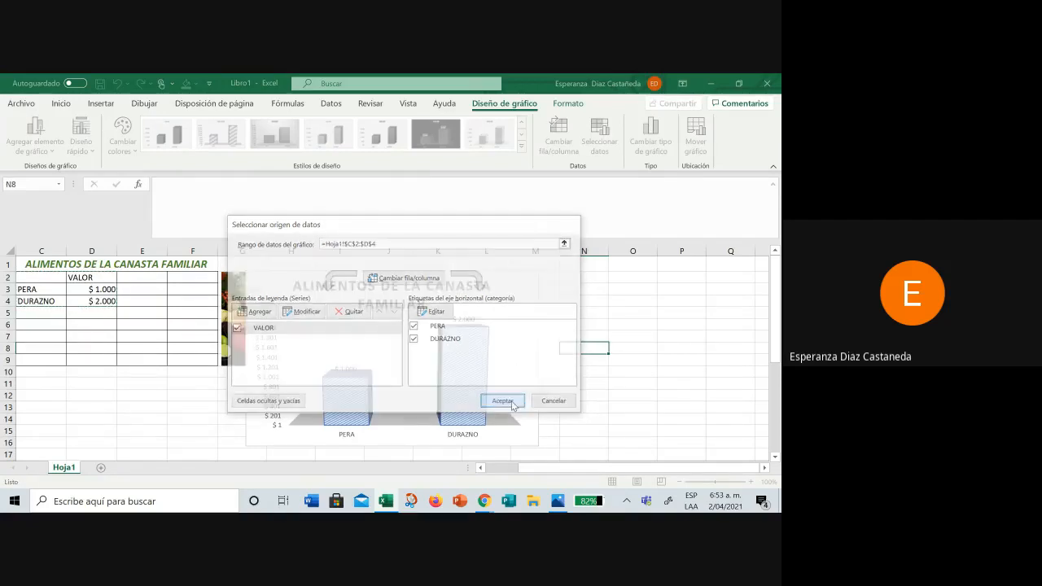
{"action": "left_click", "coordinate": [637, 383]}
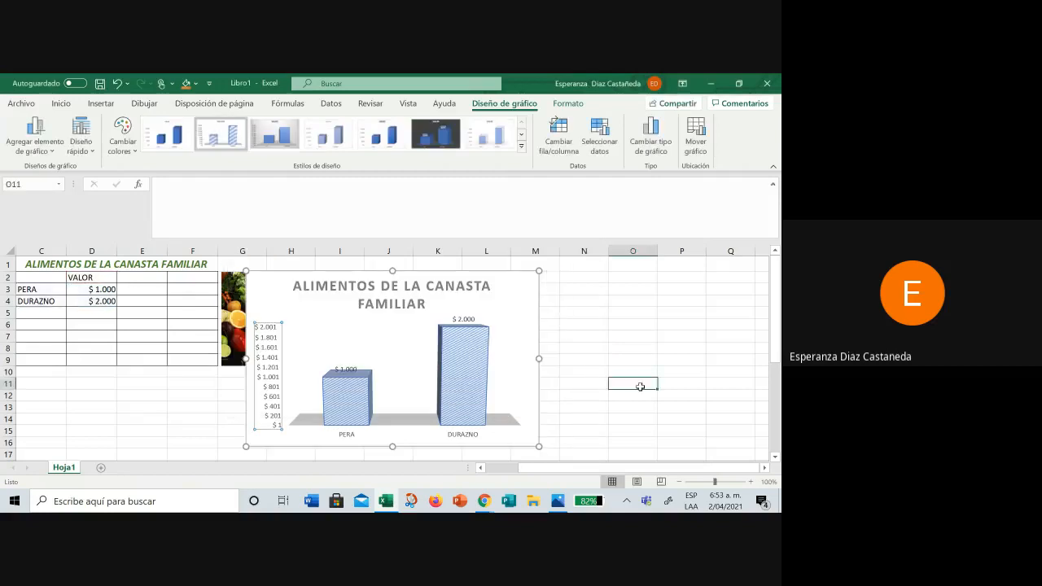
Step: Move the 3D column chart clear of the food photo and delete it from the sheet
{"action": "left_click", "coordinate": [415, 332]}
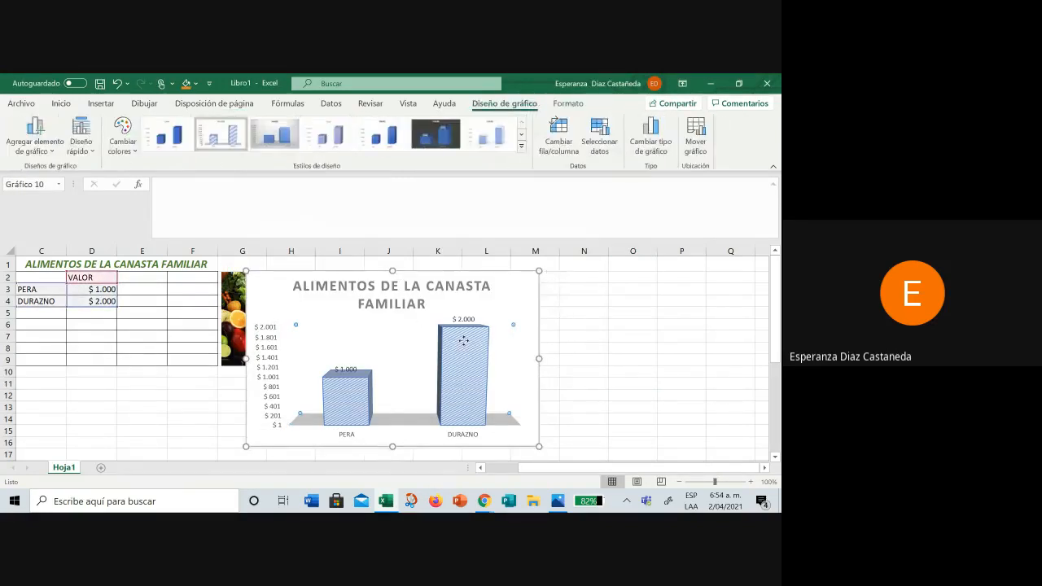
{"action": "left_click_drag", "start_coordinate": [505, 300], "coordinate": [646, 293]}
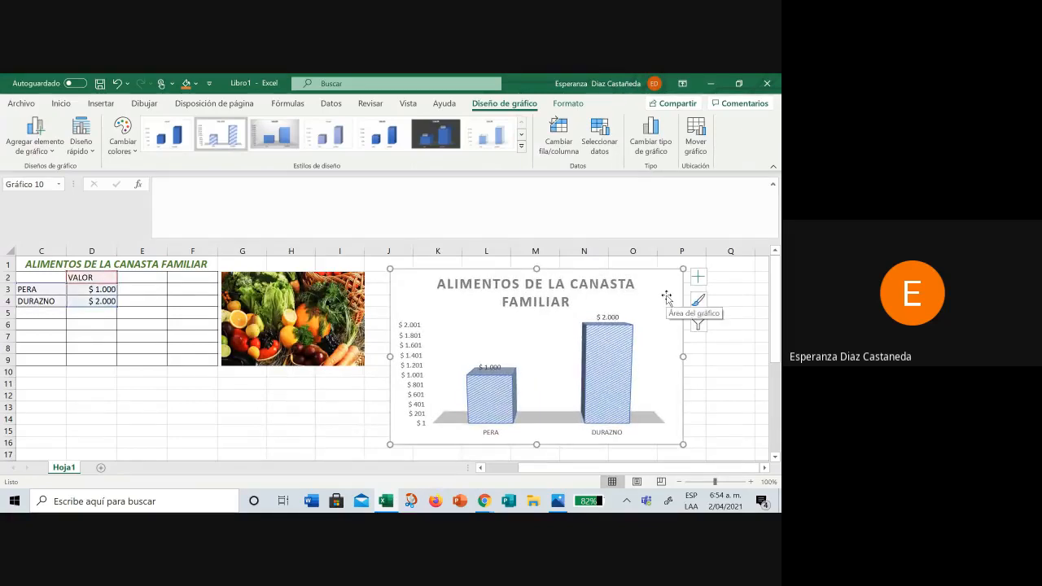
{"action": "key", "text": "Delete"}
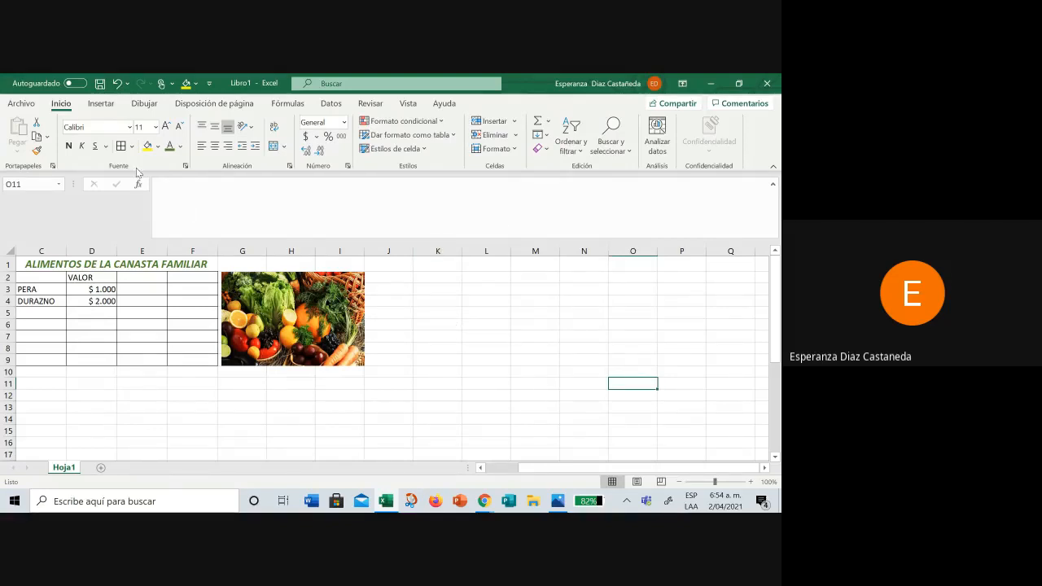
{"action": "left_click", "coordinate": [98, 108]}
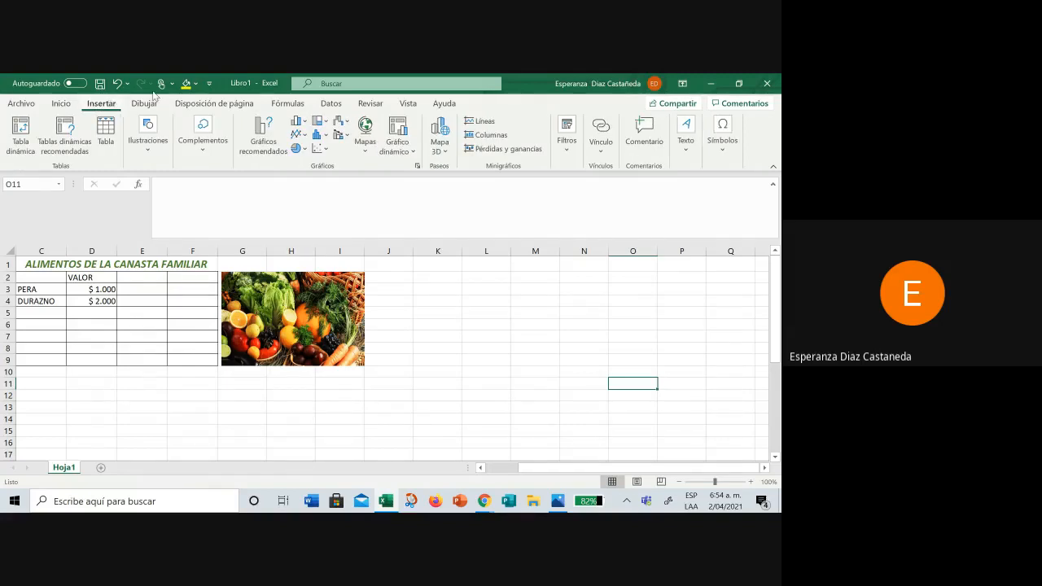
{"action": "left_click", "coordinate": [295, 151]}
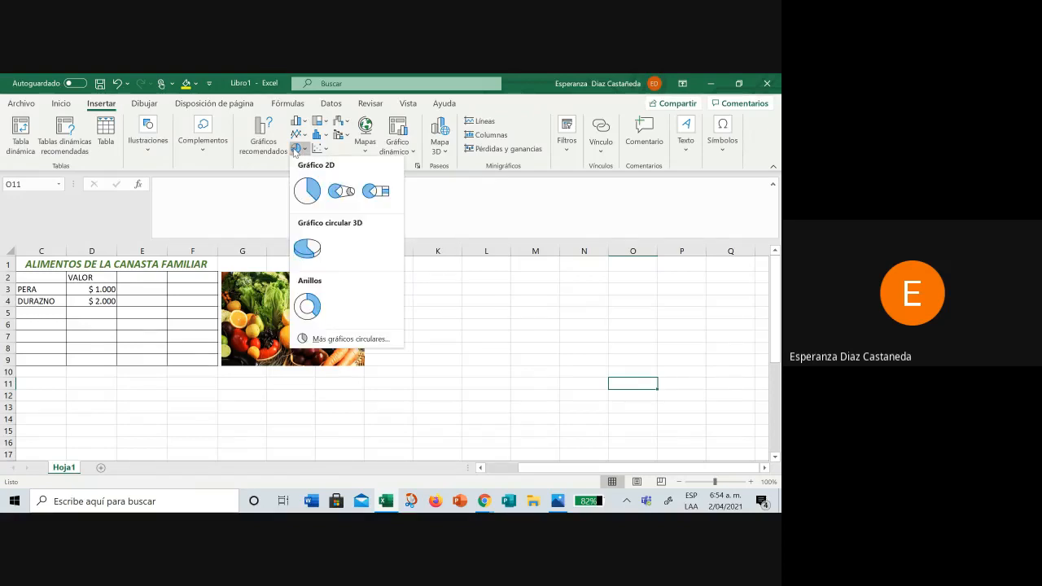
{"action": "left_click", "coordinate": [308, 246]}
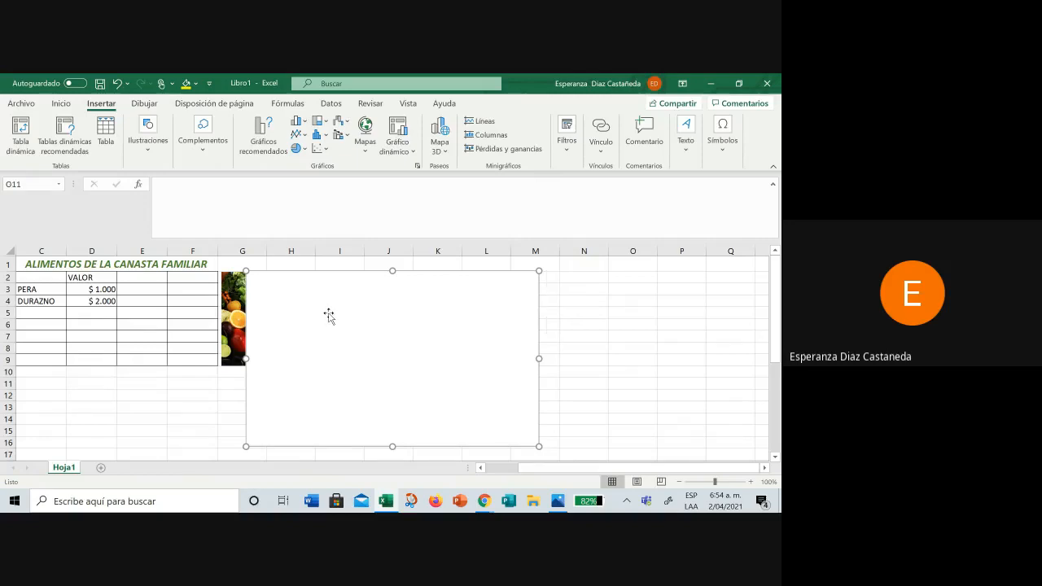
{"action": "key", "text": "Delete"}
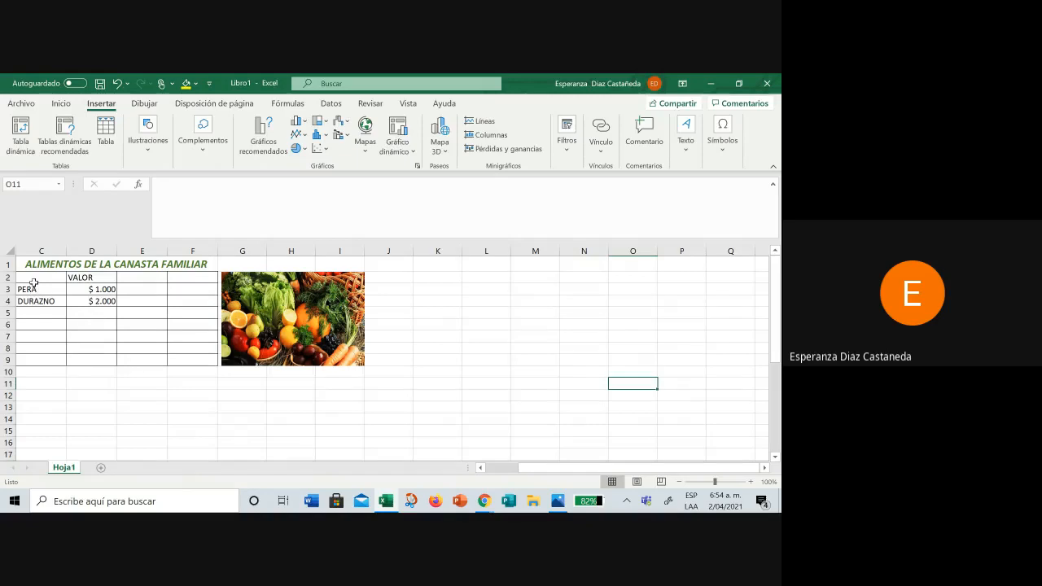
Step: Enter the heading ALIMENTOS in cell C2, above the food names
{"action": "left_click_drag", "start_coordinate": [34, 278], "coordinate": [95, 301]}
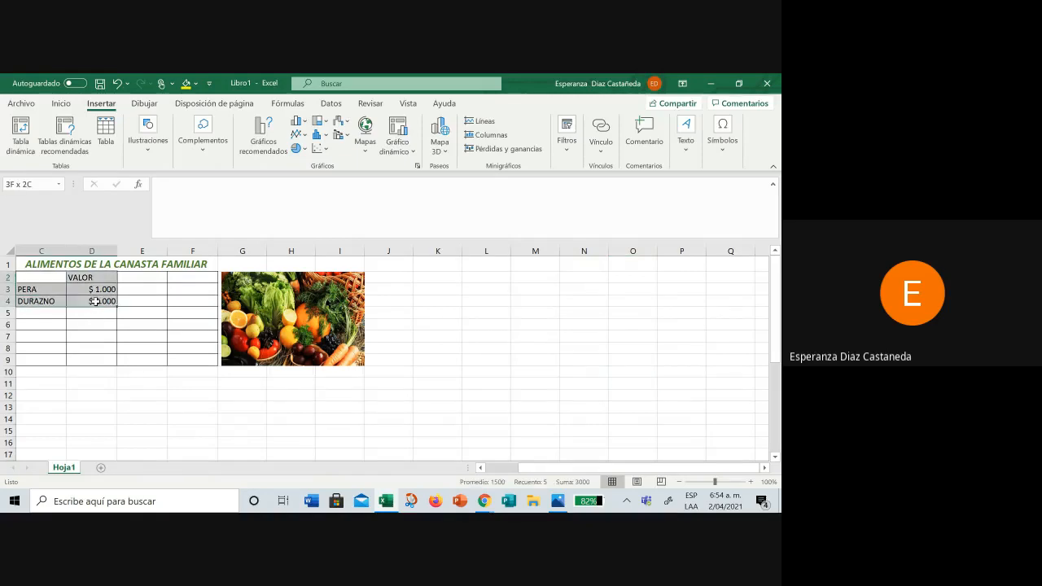
{"action": "left_click", "coordinate": [45, 282]}
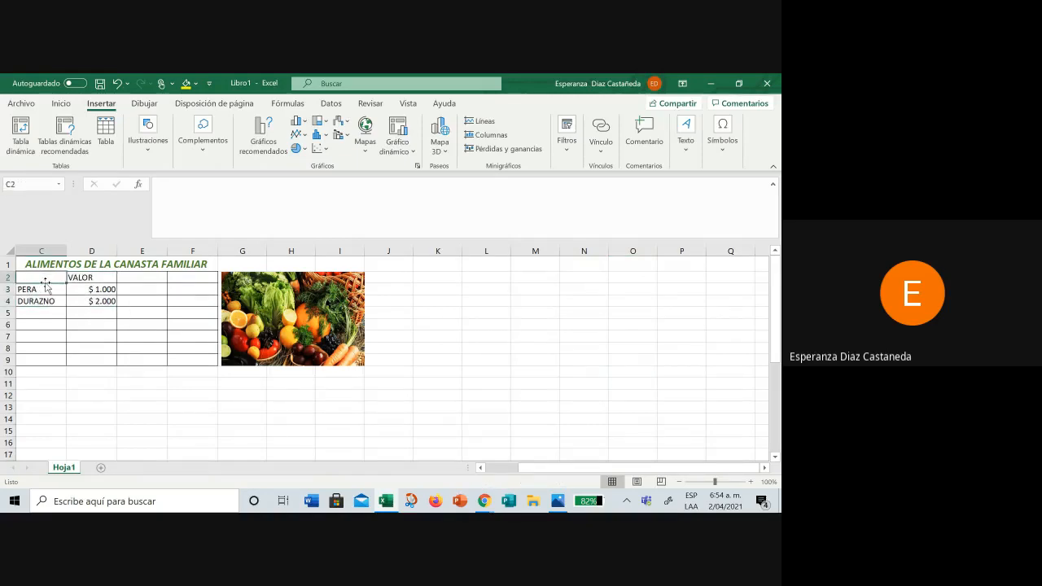
{"action": "type", "text": "ALIM"}
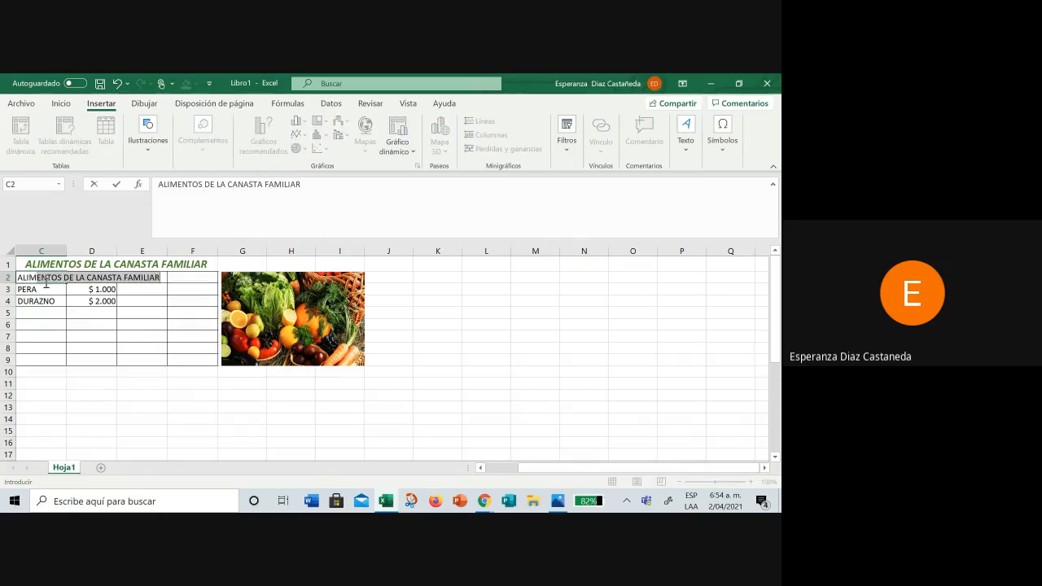
{"action": "type", "text": "ENTOS"}
{"action": "key", "text": "BackSpace"}
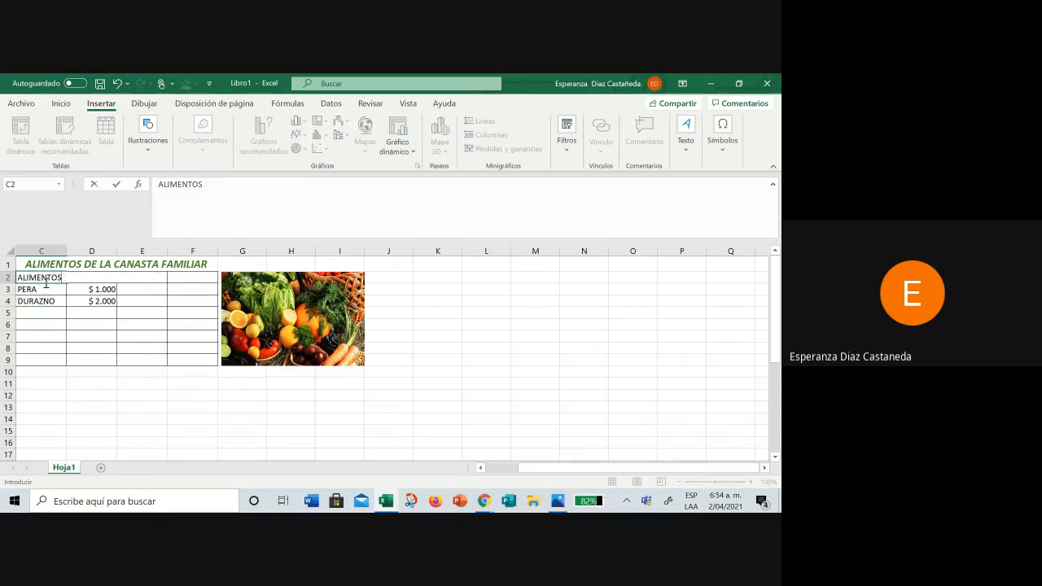
{"action": "left_click", "coordinate": [73, 337]}
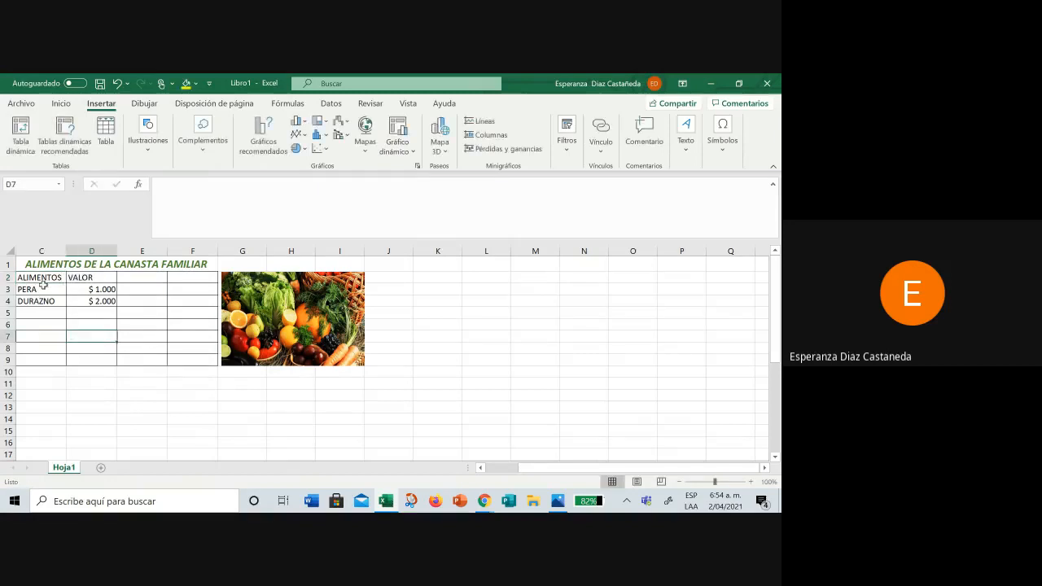
Step: Insert a 3D pie chart from the range C2:D4 and place it beside the food photo, clear of it
{"action": "left_click_drag", "start_coordinate": [33, 278], "coordinate": [90, 301]}
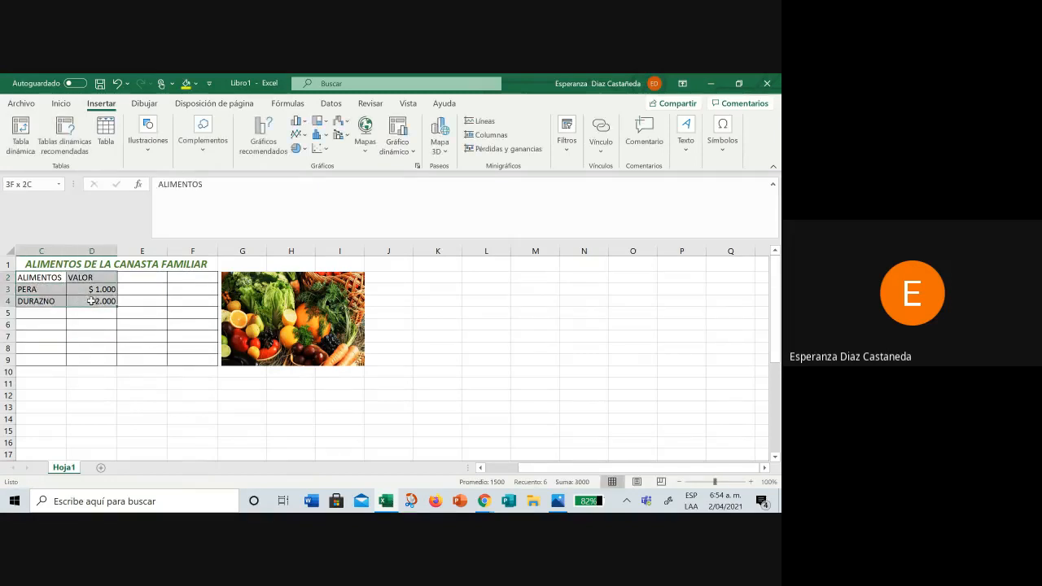
{"action": "left_click", "coordinate": [298, 150]}
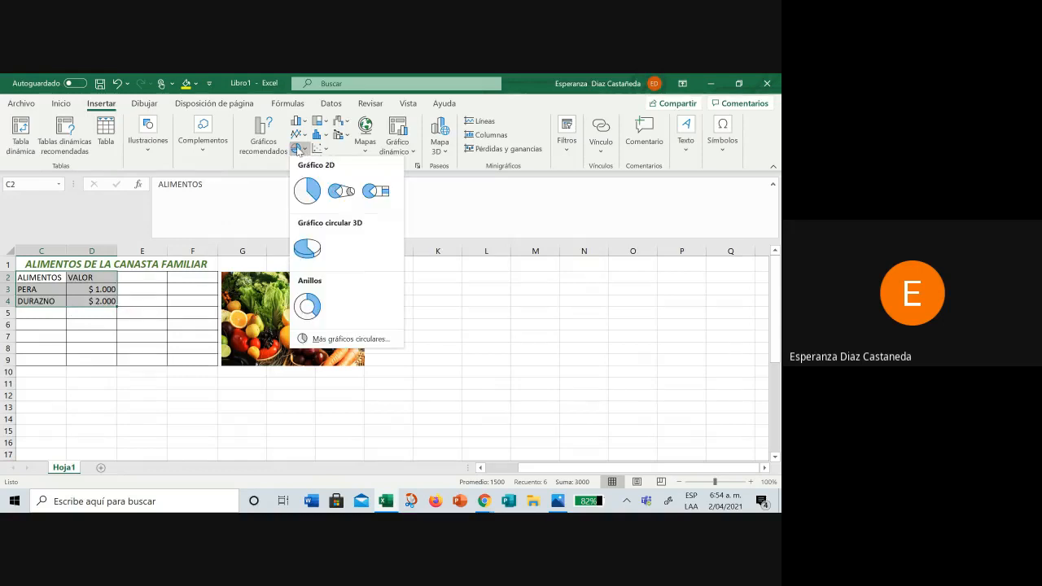
{"action": "left_click", "coordinate": [306, 246]}
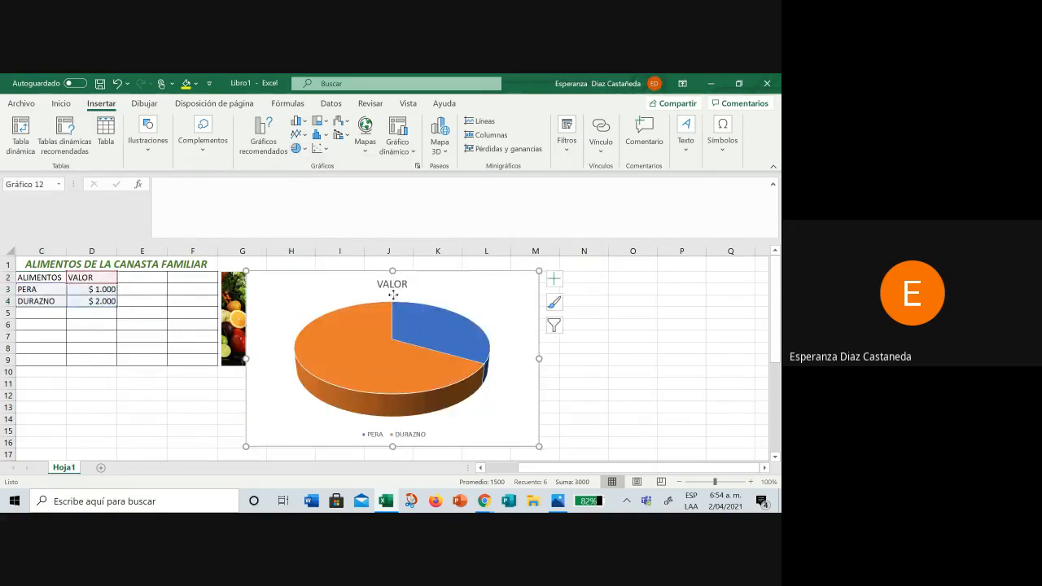
{"action": "left_click_drag", "start_coordinate": [395, 298], "coordinate": [544, 288]}
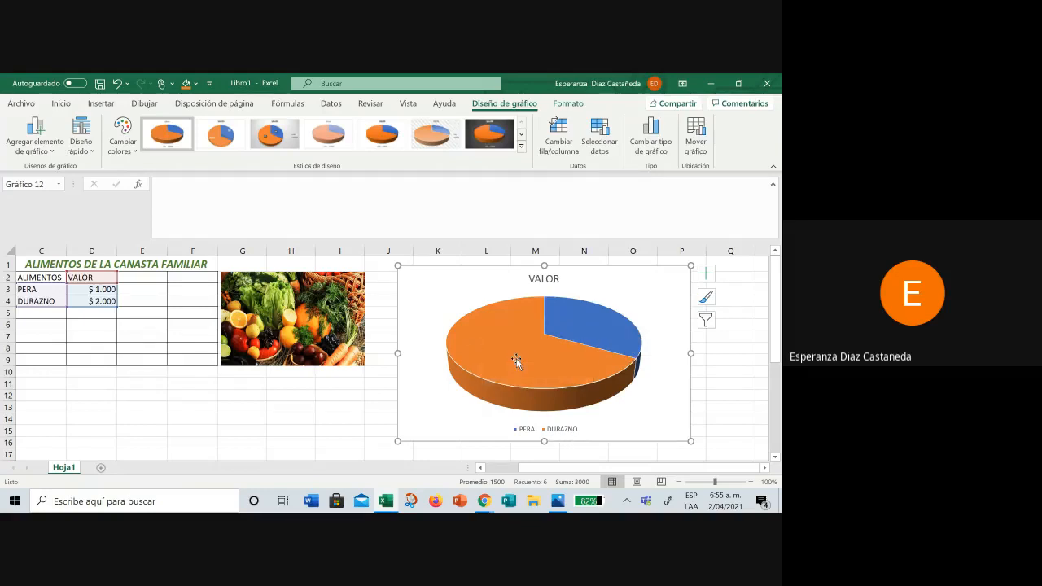
{"action": "mouse_move", "coordinate": [516, 359]}
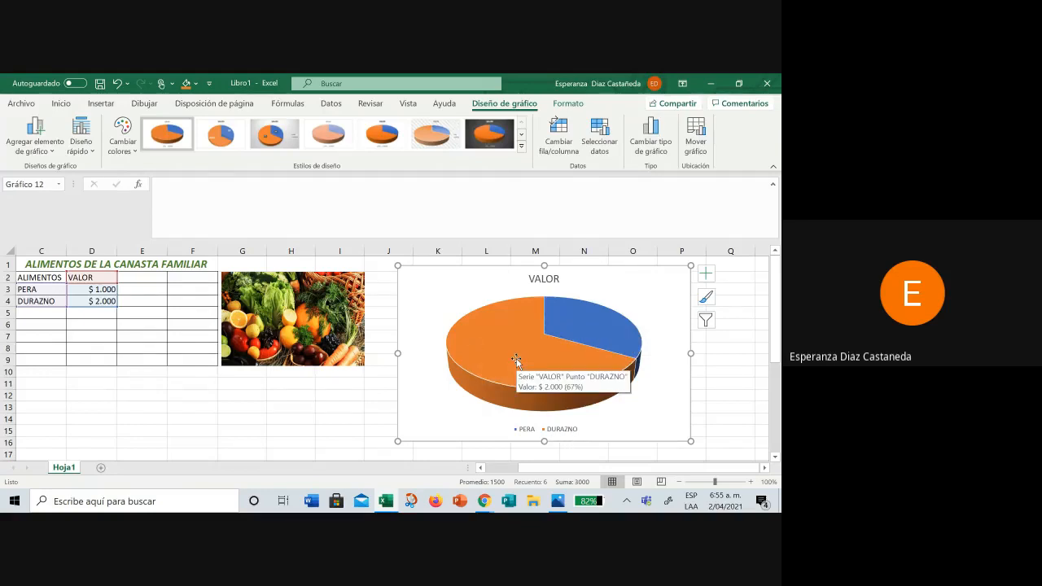
Step: Replace the pie chart's title with ALIMENTOS DE LA CANASTA FAMILIAR and deselect the chart
{"action": "left_click", "coordinate": [546, 279]}
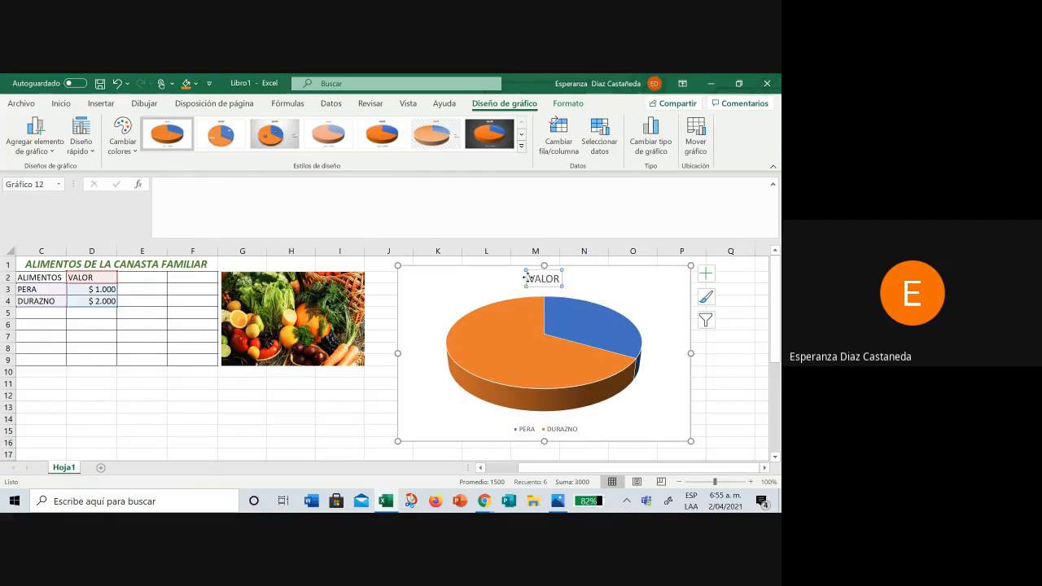
{"action": "left_click", "coordinate": [530, 278]}
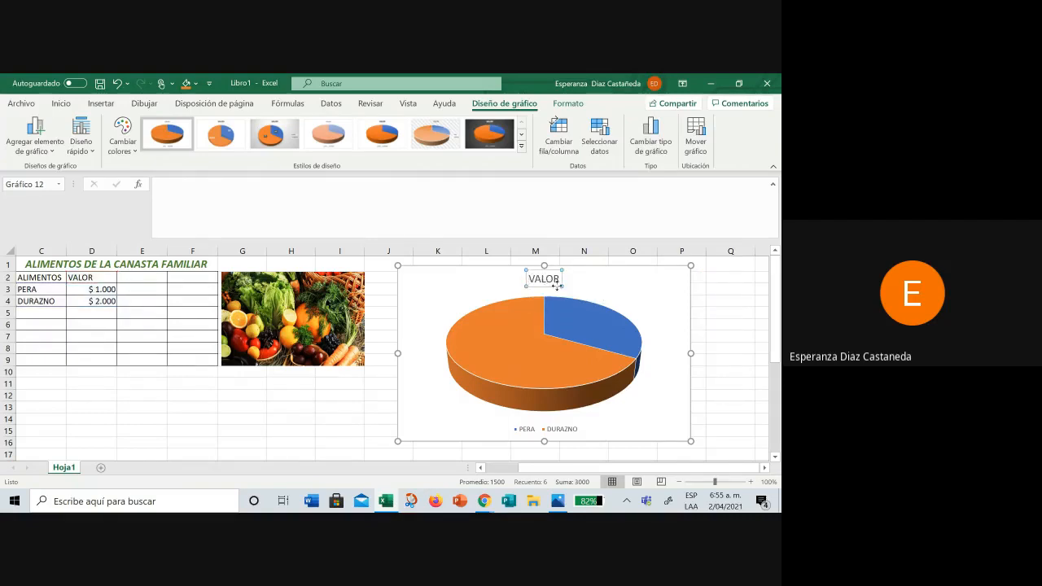
{"action": "key", "text": "Delete"}
{"action": "key", "text": "Delete"}
{"action": "key", "text": "Delete"}
{"action": "key", "text": "Delete"}
{"action": "key", "text": "Delete"}
{"action": "type", "text": "A"}
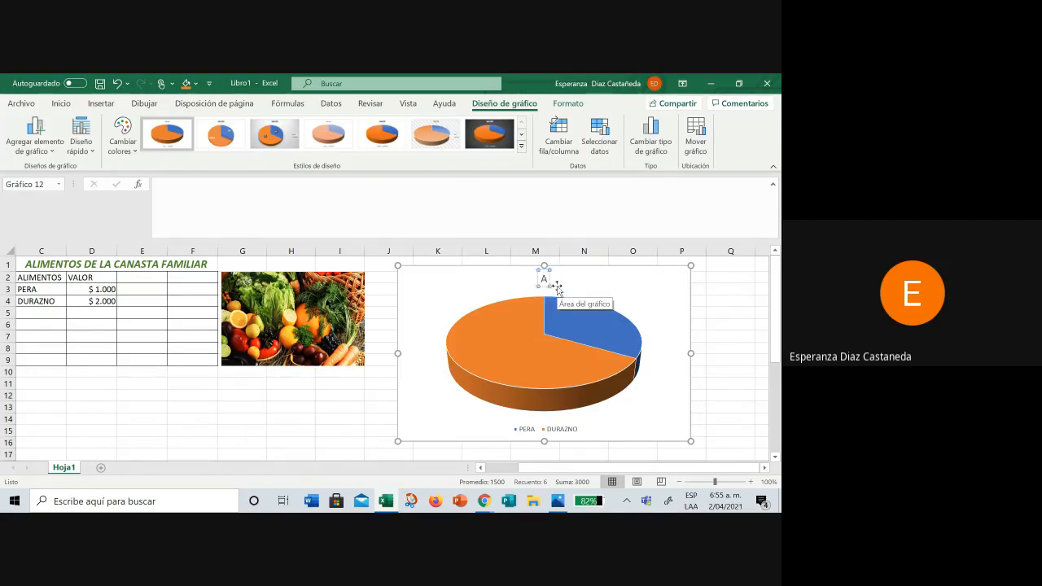
{"action": "type", "text": "LIMENTO"}
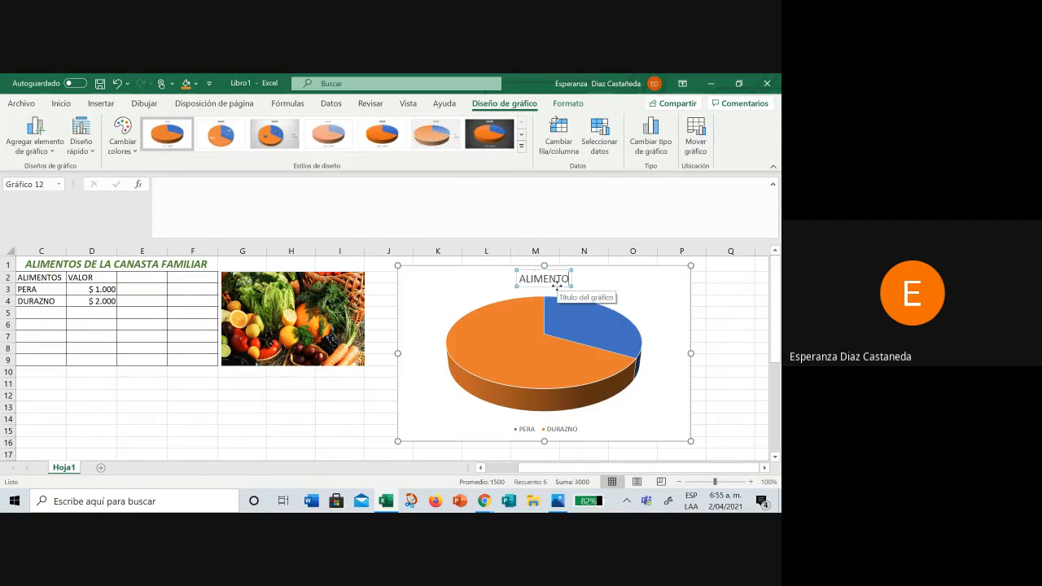
{"action": "type", "text": "S DE LA C"}
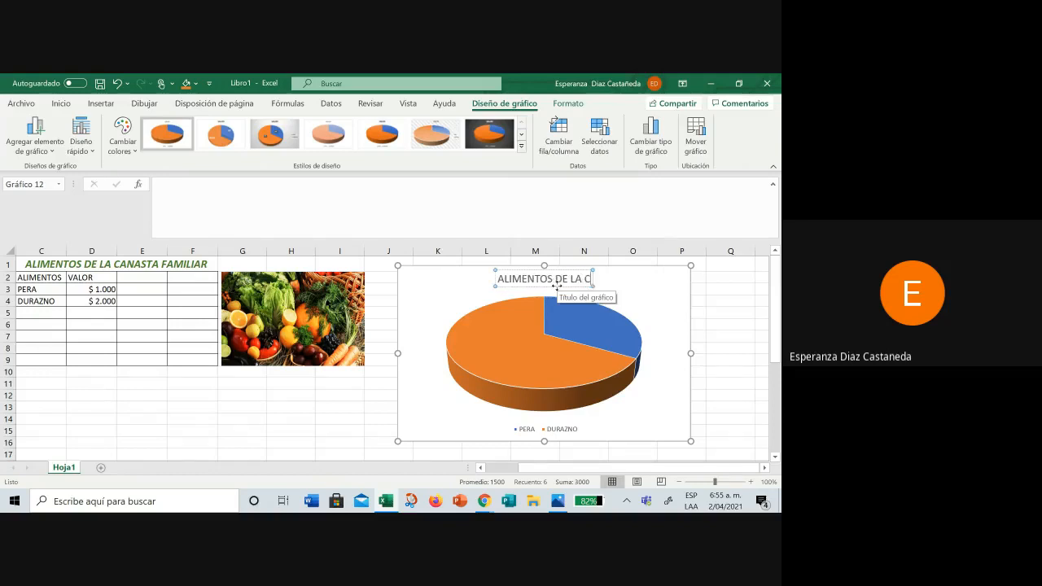
{"action": "type", "text": "ANASTA FAMILIAR"}
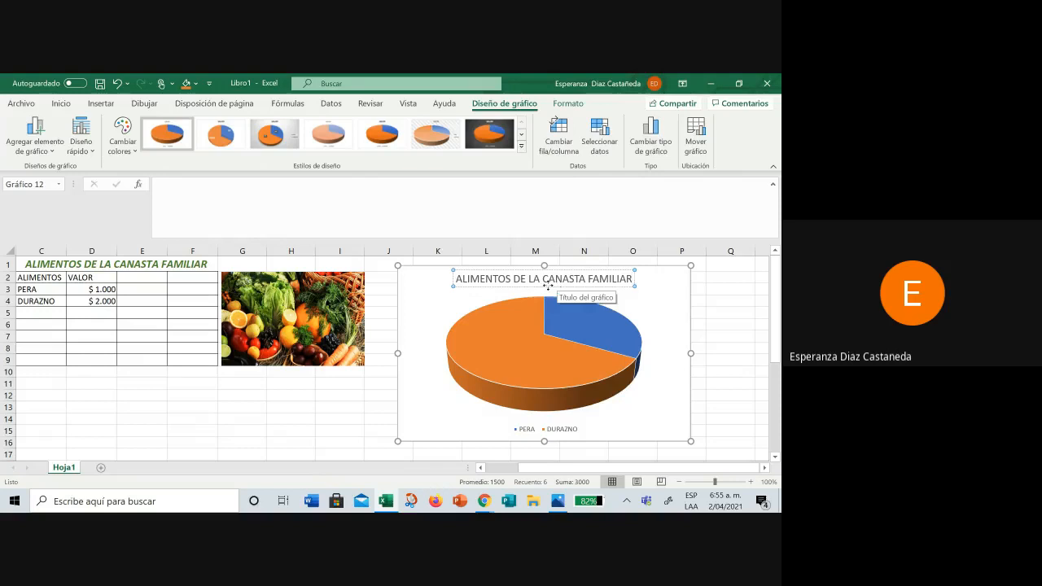
{"action": "left_click", "coordinate": [700, 301]}
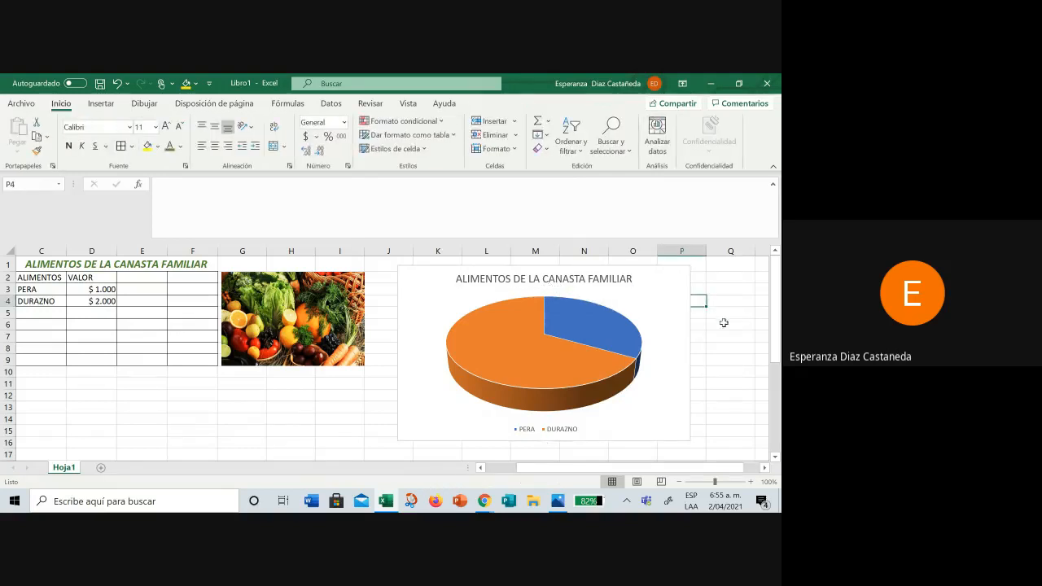
{"action": "left_click", "coordinate": [724, 323]}
{"action": "left_click", "coordinate": [323, 393]}
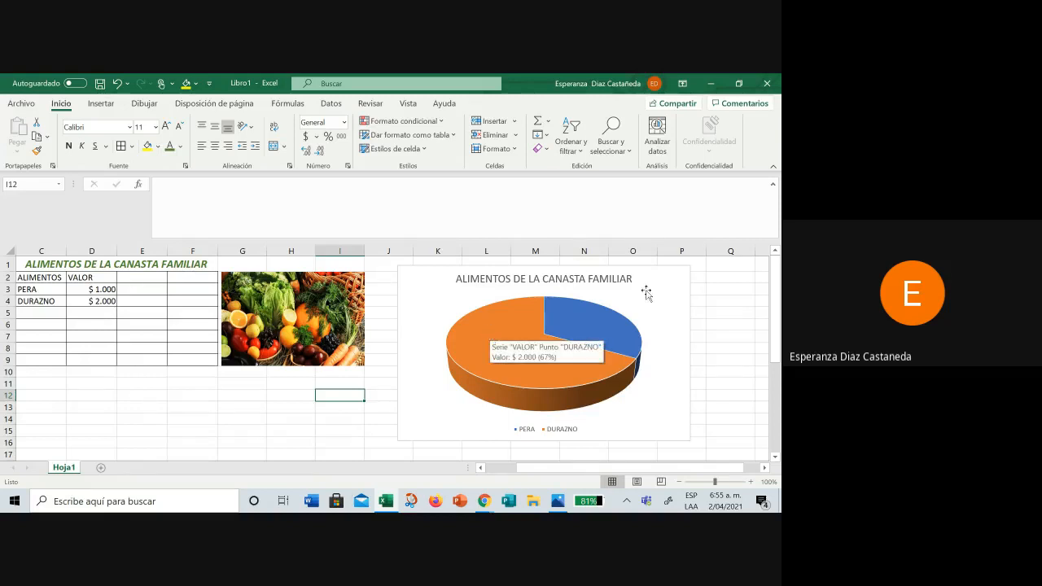
Step: Review the available column and bar, line and area, and pie and doughnut chart types without inserting another chart
{"action": "left_click", "coordinate": [101, 104]}
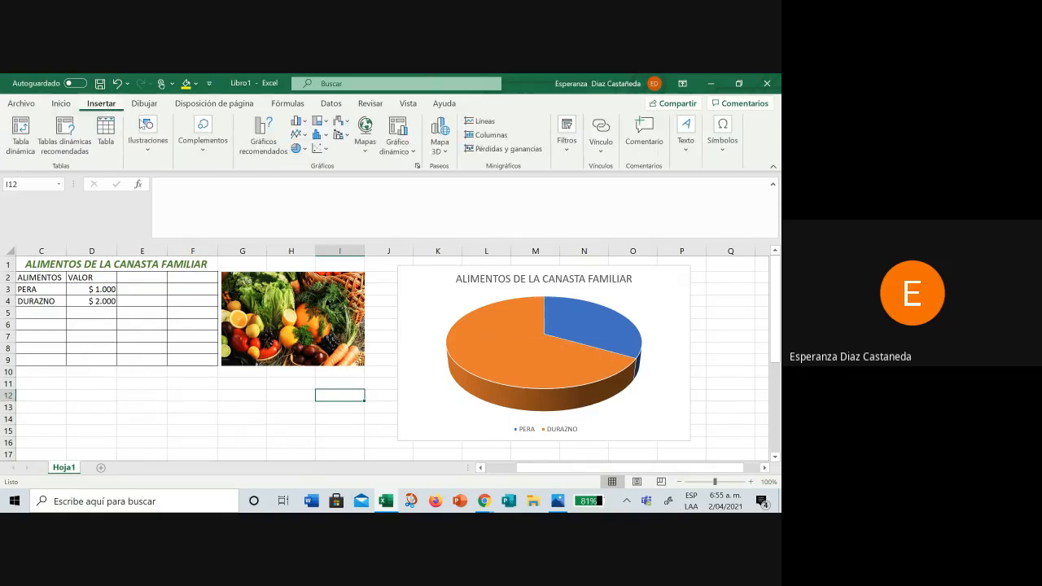
{"action": "left_click", "coordinate": [301, 121]}
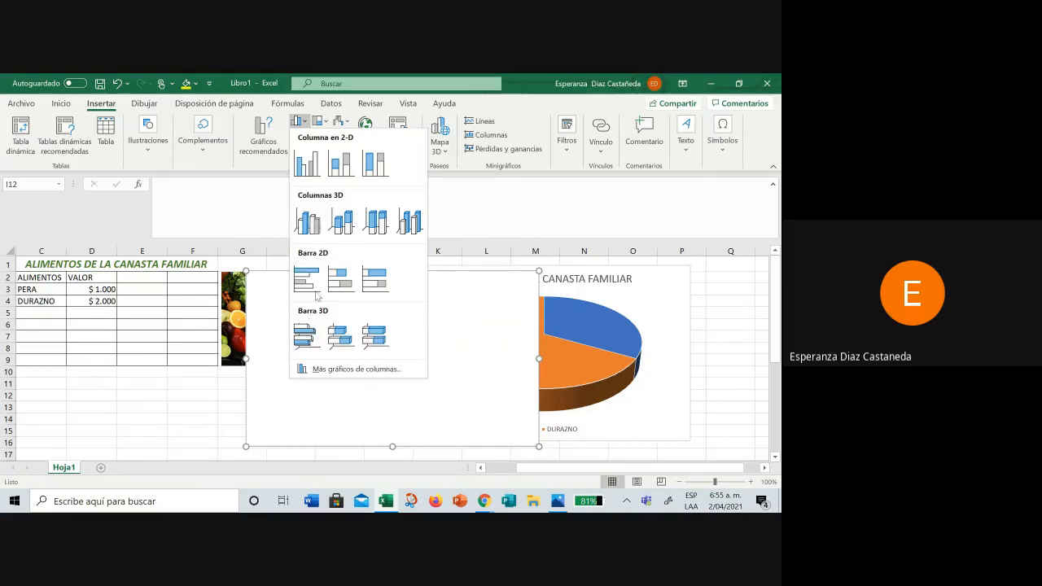
{"action": "left_click", "coordinate": [155, 393]}
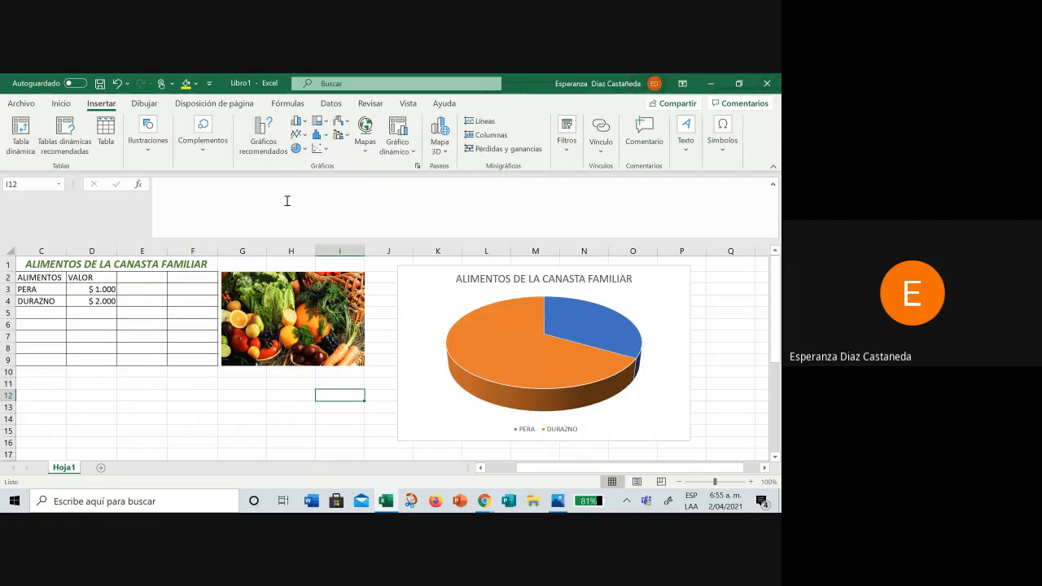
{"action": "left_click", "coordinate": [297, 135]}
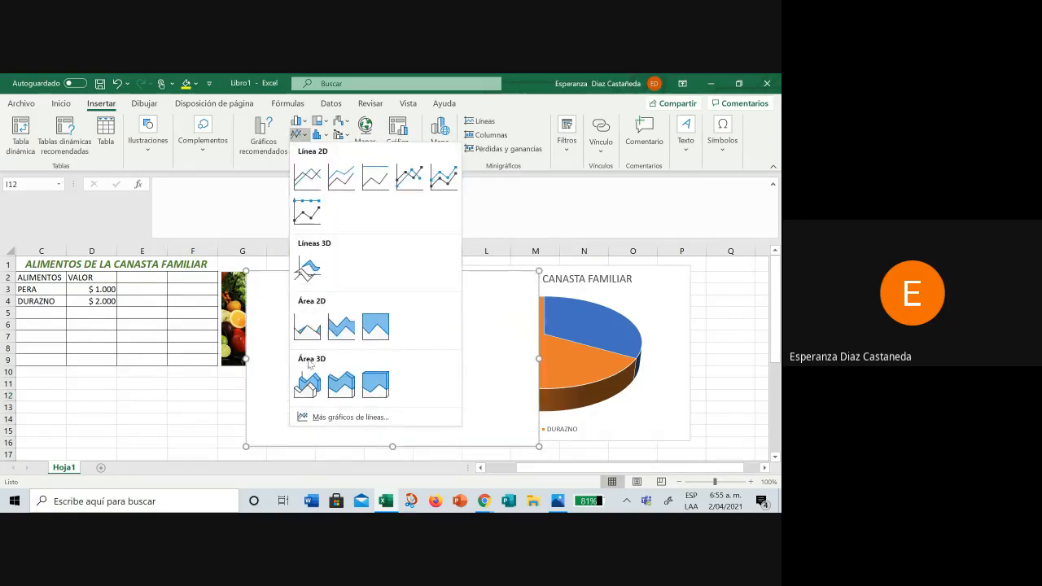
{"action": "left_click", "coordinate": [179, 417]}
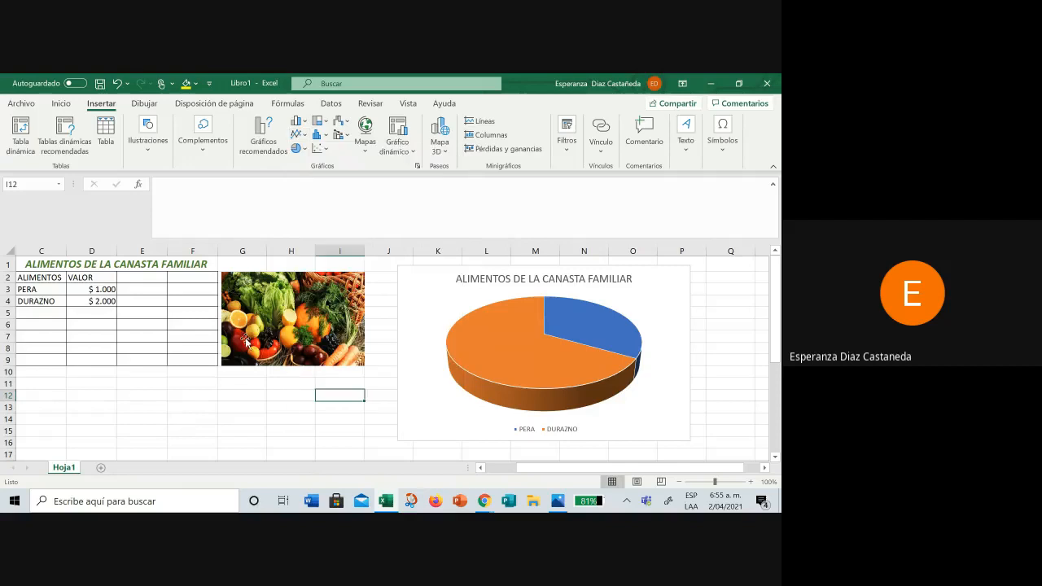
{"action": "left_click", "coordinate": [299, 149]}
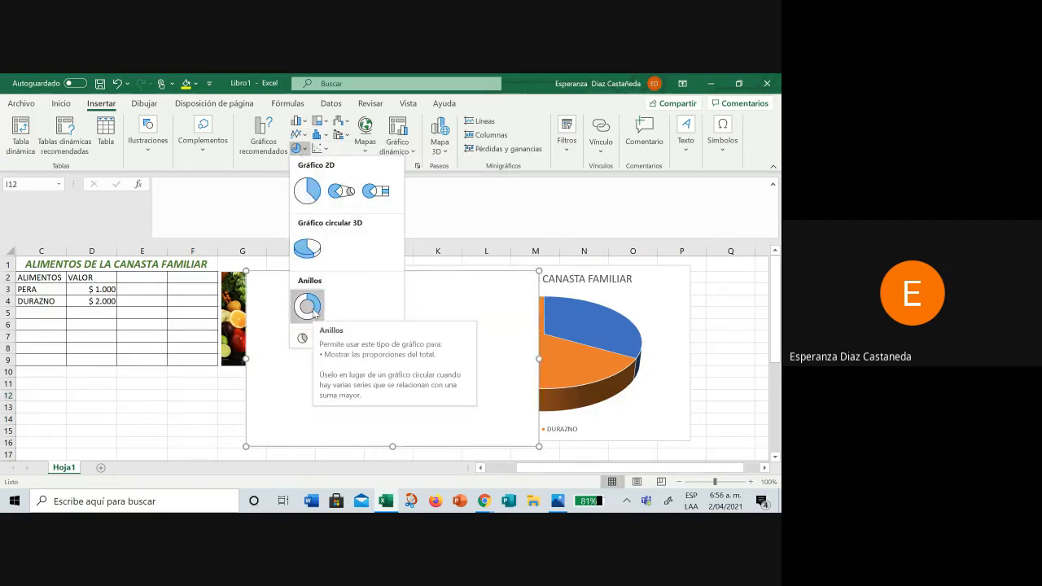
{"action": "left_click", "coordinate": [148, 391]}
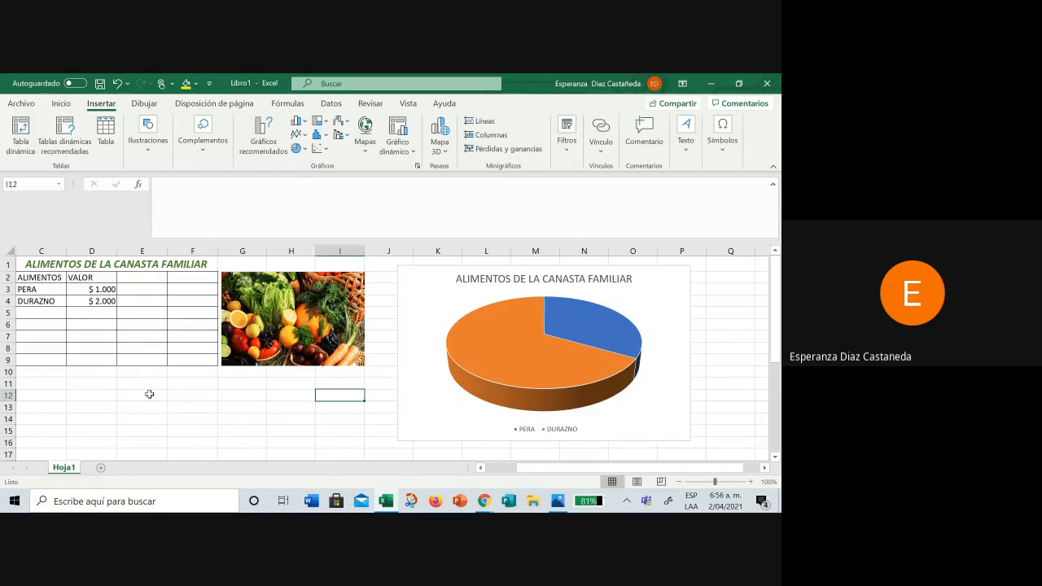
Step: Start closing the workbook, leave its save prompt open, and switch to the Google Meet window to stop the meeting recording
{"action": "left_click", "coordinate": [767, 84]}
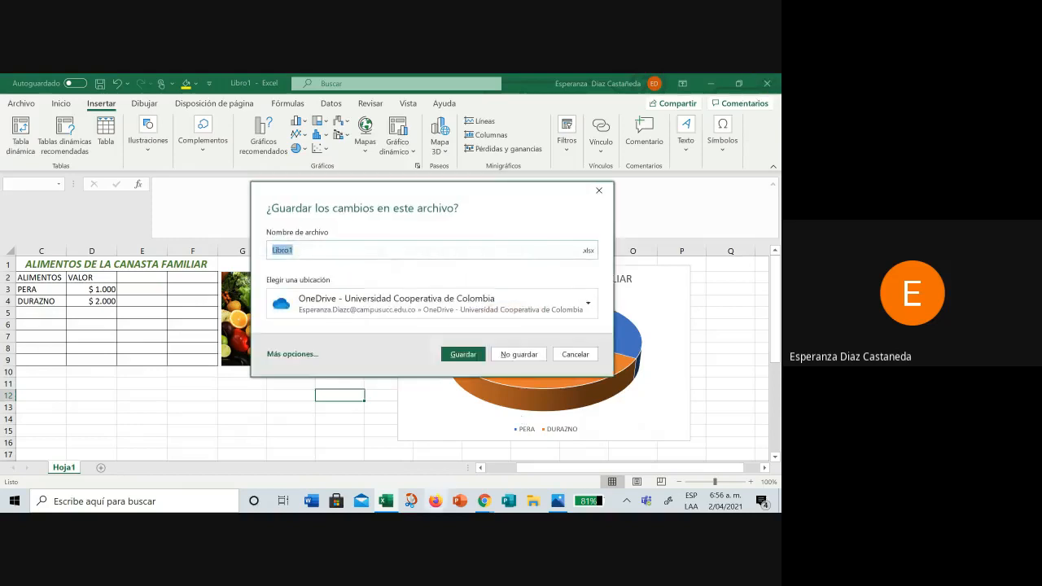
{"action": "left_click", "coordinate": [483, 500]}
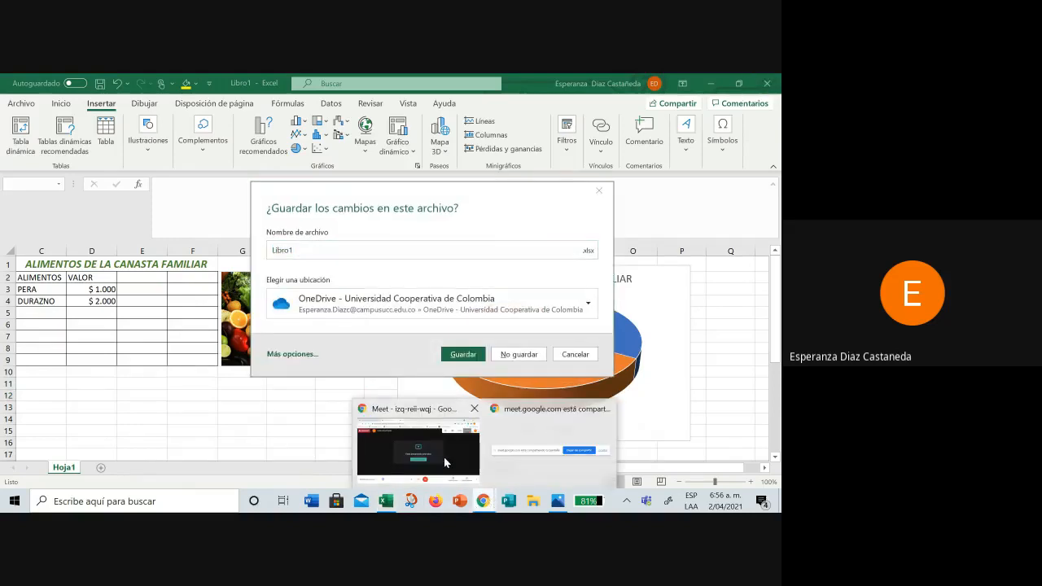
{"action": "left_click", "coordinate": [445, 459]}
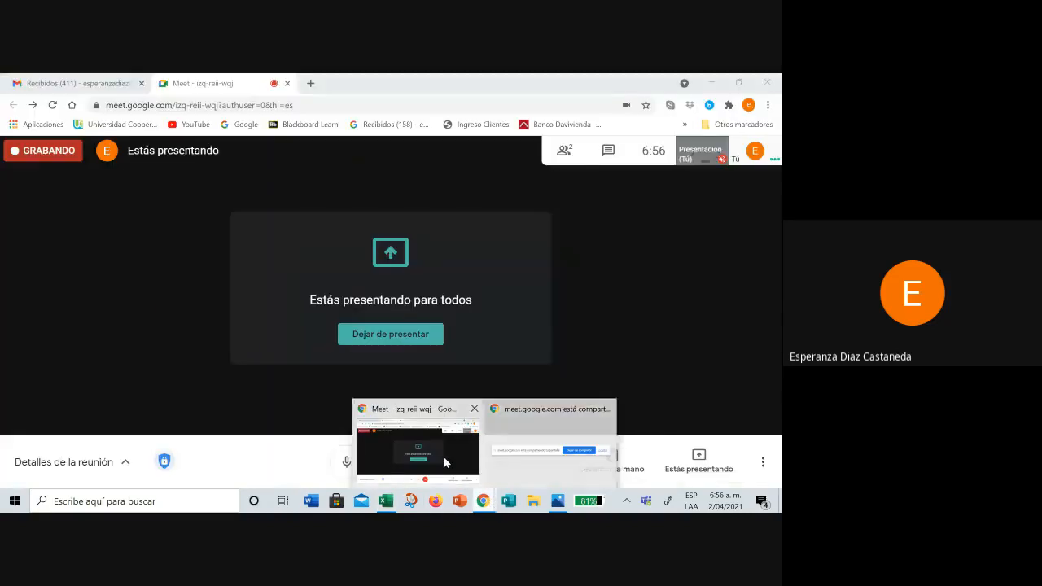
{"action": "left_click", "coordinate": [763, 461]}
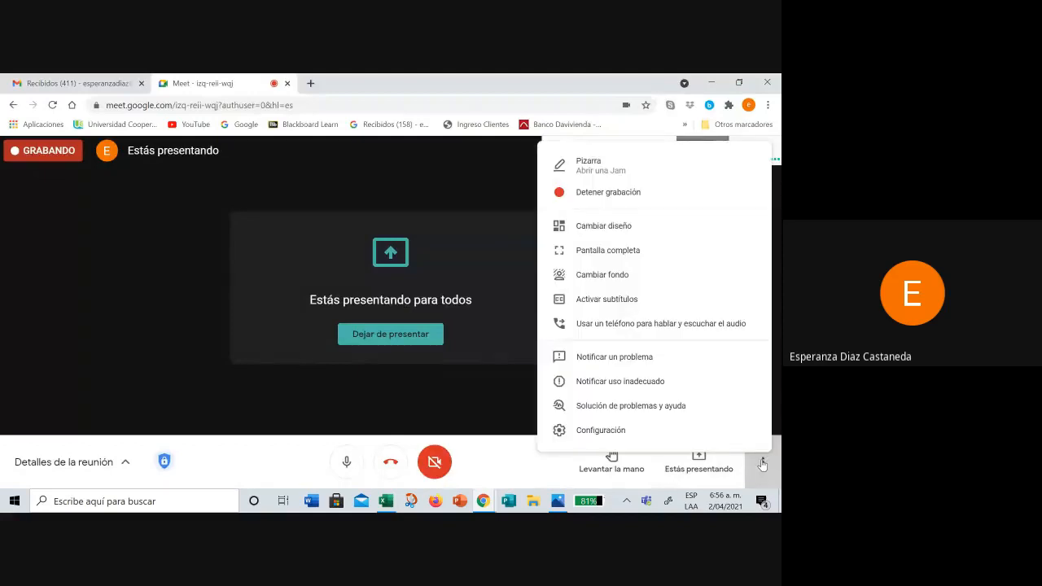
{"action": "left_click", "coordinate": [603, 194]}
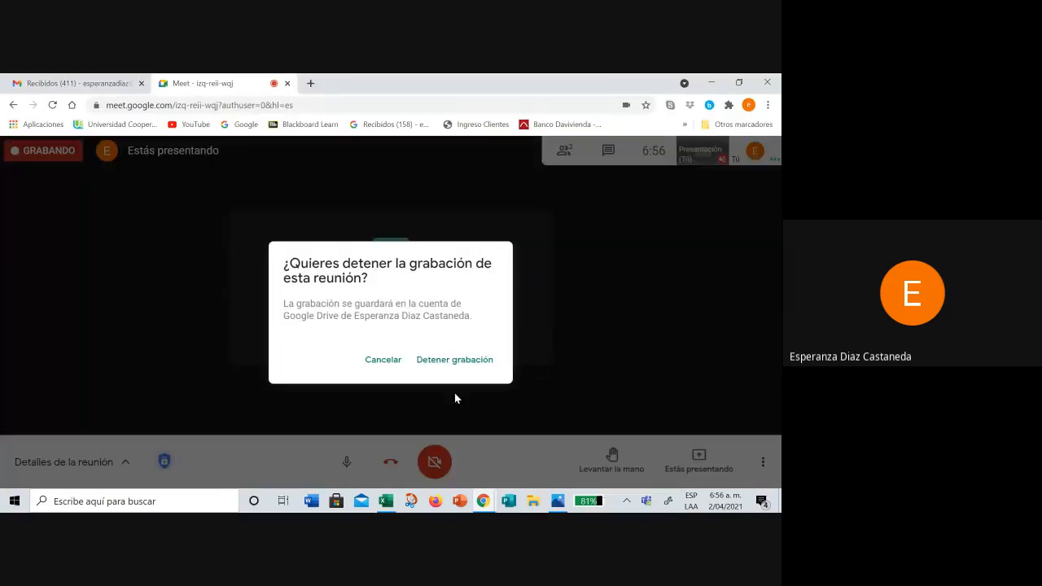